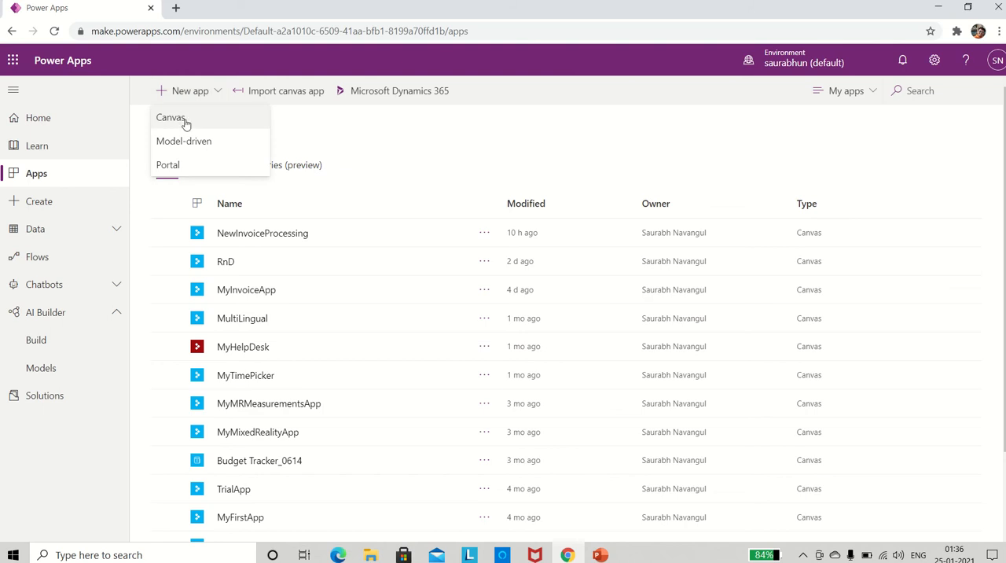
Create a new blank canvas app with the tablet layout.
click(178, 124)
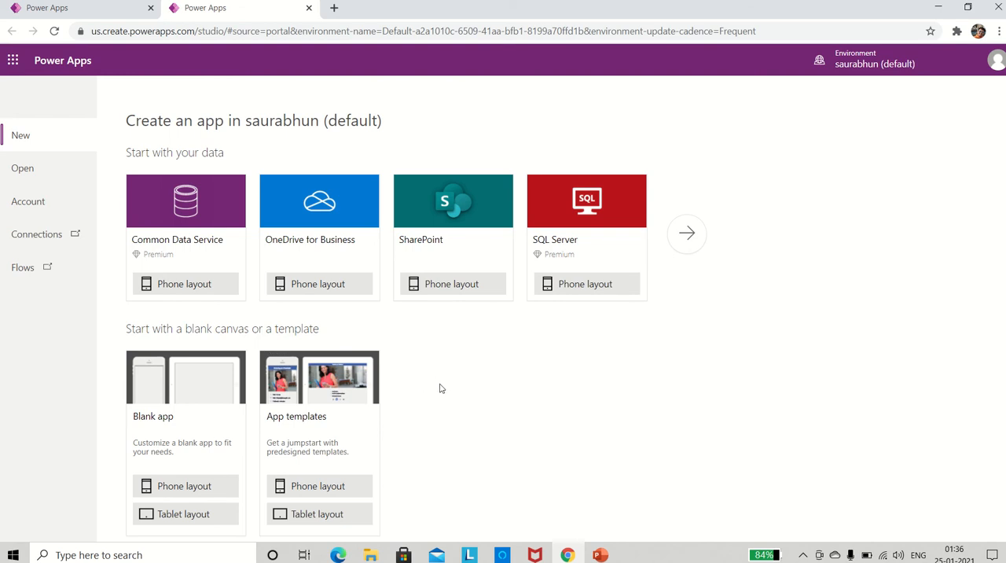
click(185, 522)
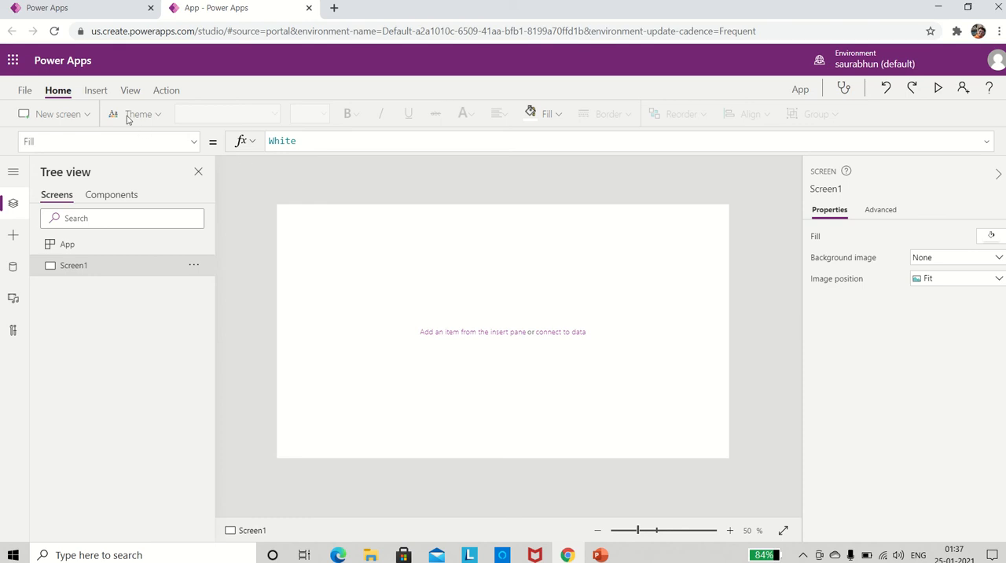
Insert an AI Builder form processor on the blank screen and connect it to the DemoInvoiceExtraction model.
click(97, 92)
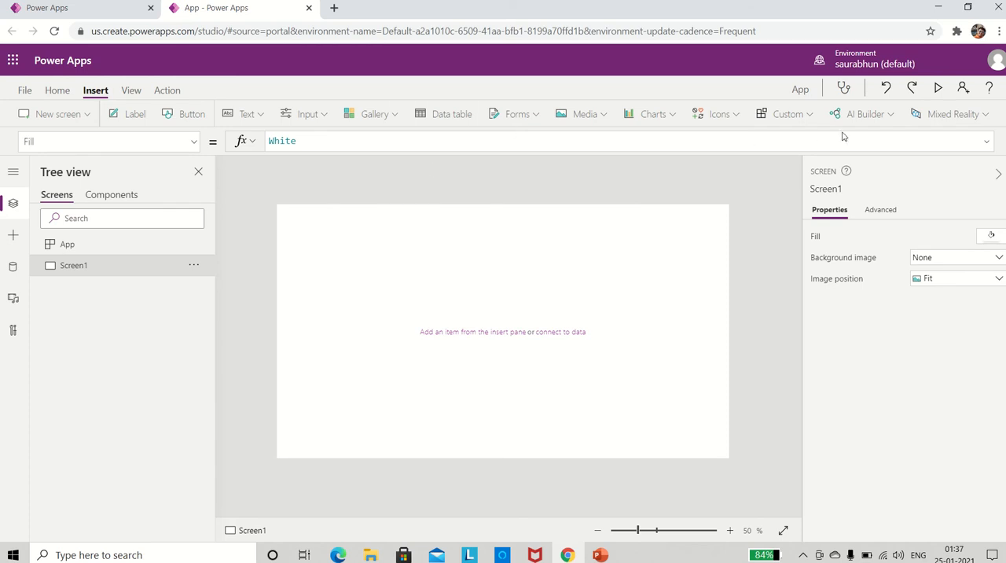
click(892, 118)
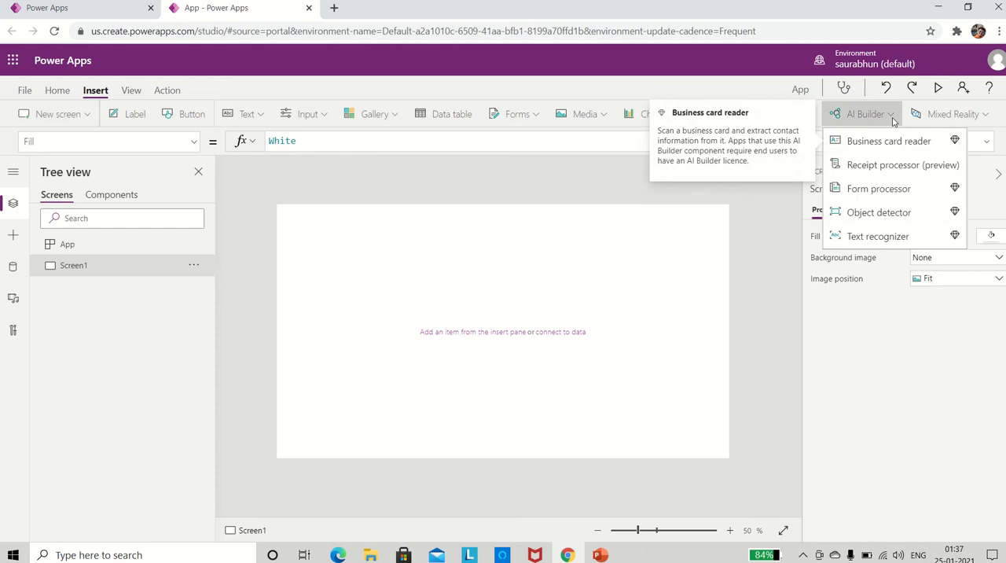
click(861, 191)
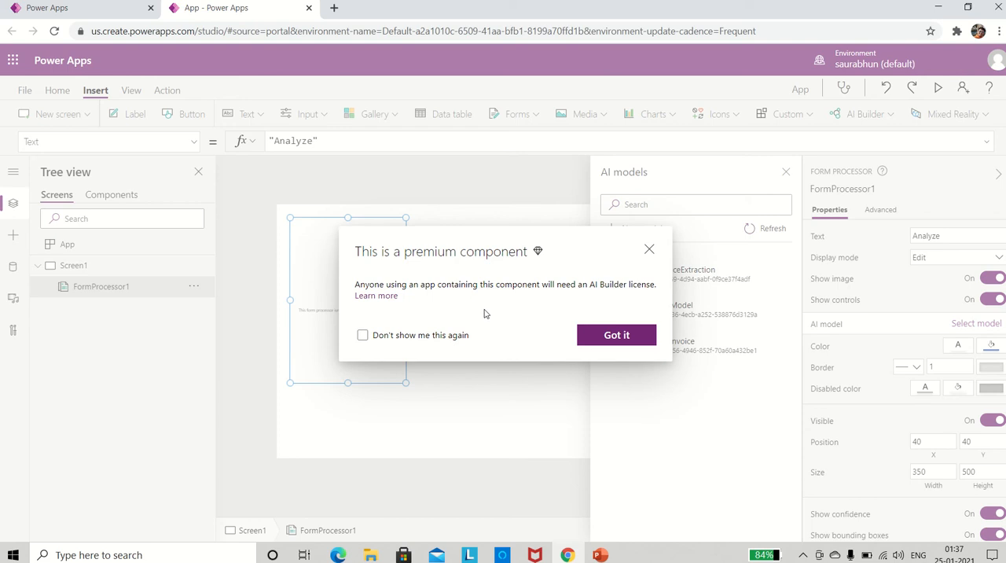
click(591, 345)
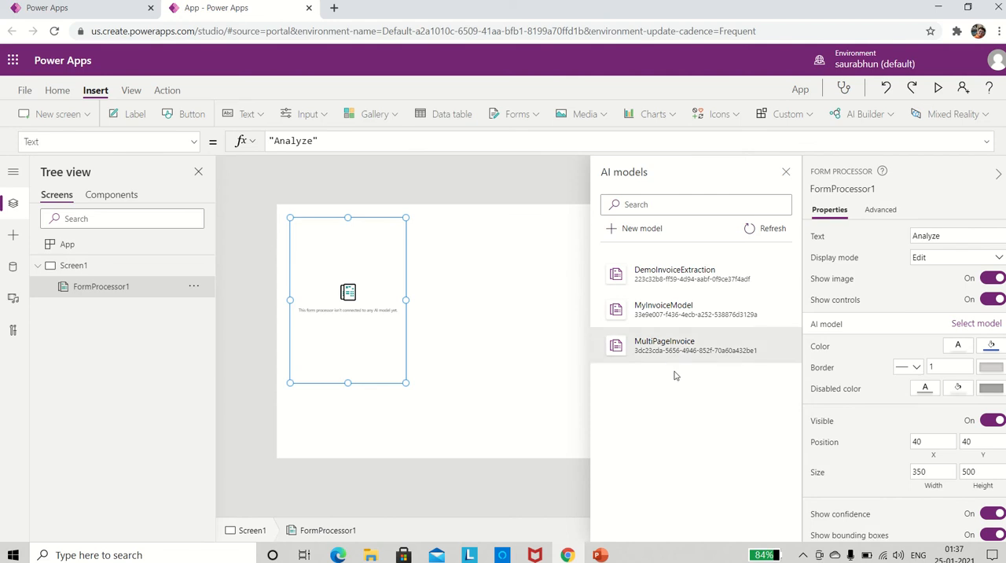
click(660, 275)
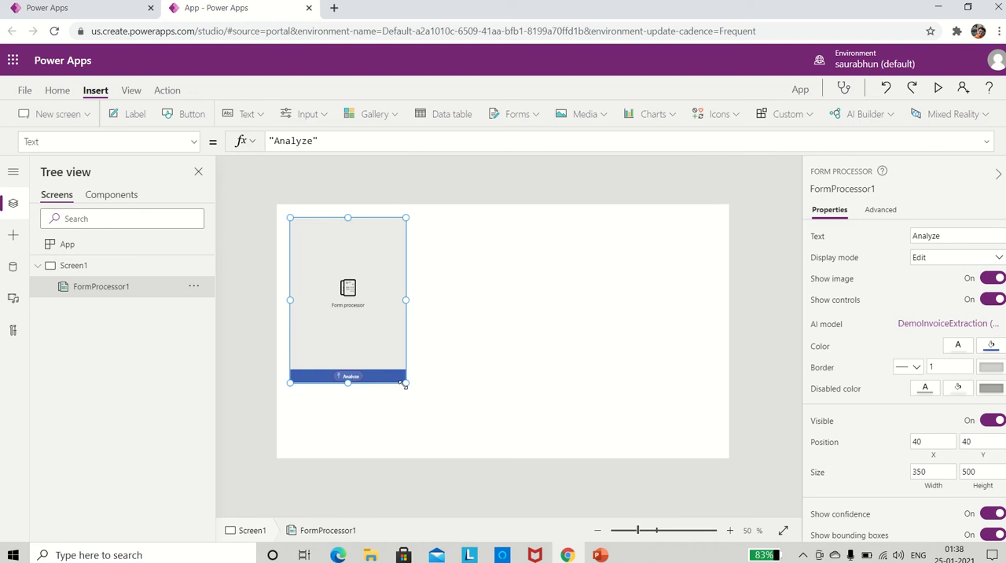
Enlarge the form processor to about 430 wide by 680 high and rename it FormInvoice.
drag(406, 383, 430, 444)
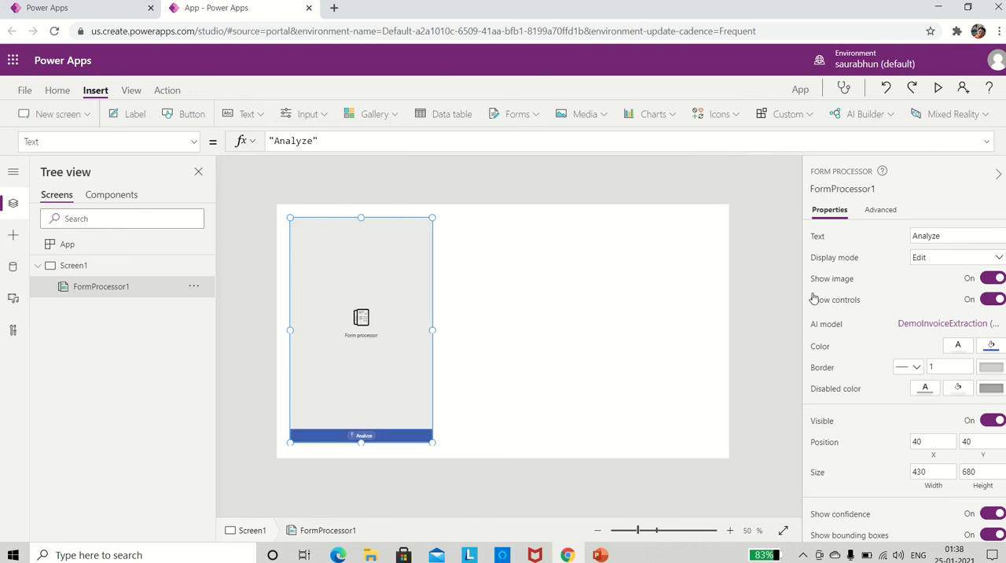
click(851, 190)
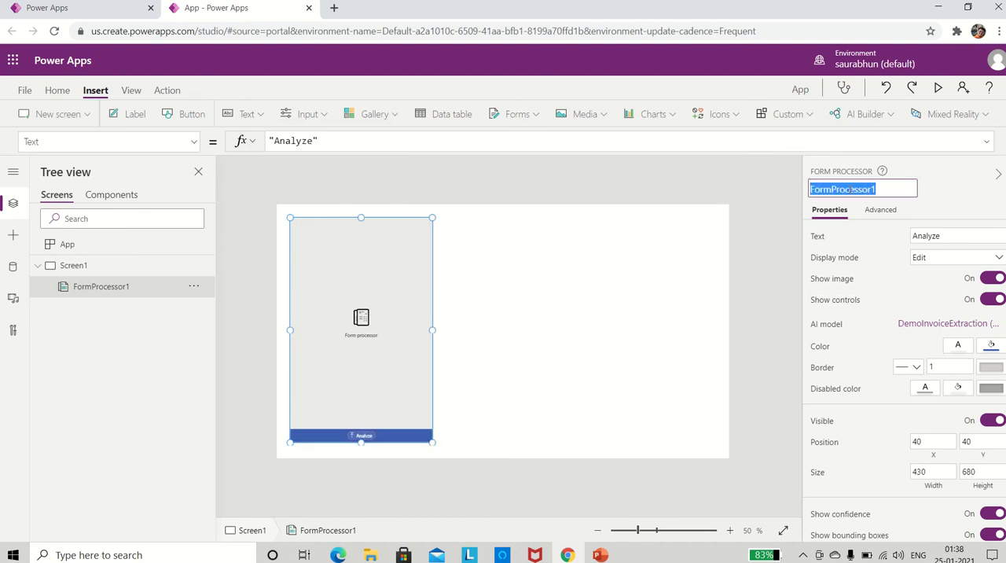
text(Form)
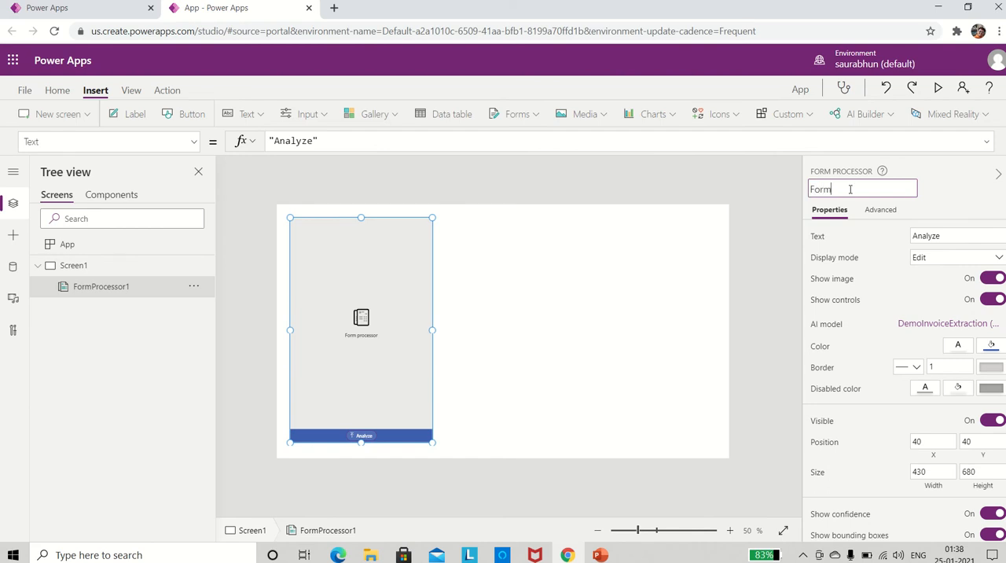
text(Invoice)
key(Return)
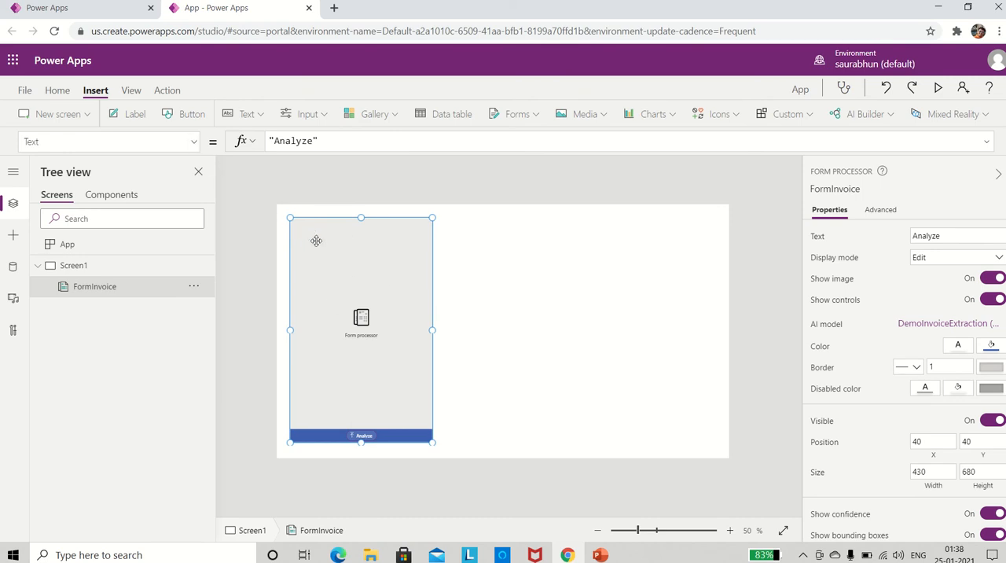
Replace the form processor's OnChange formula with the start of a ClearCollect call on the collection colInvoice: "ClearCollect(colInvoice,".
click(195, 142)
scroll(116, 274, up, 3)
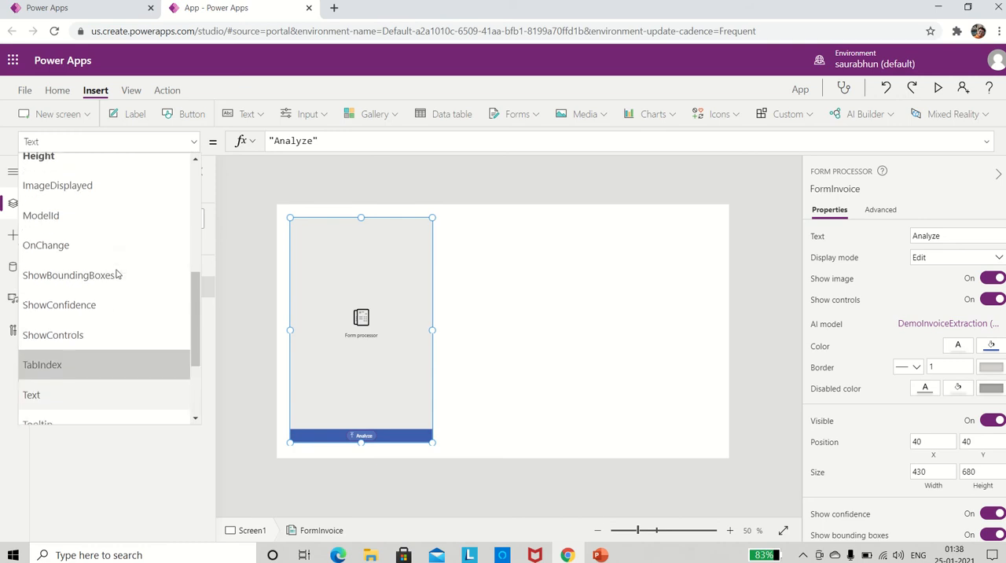
click(55, 257)
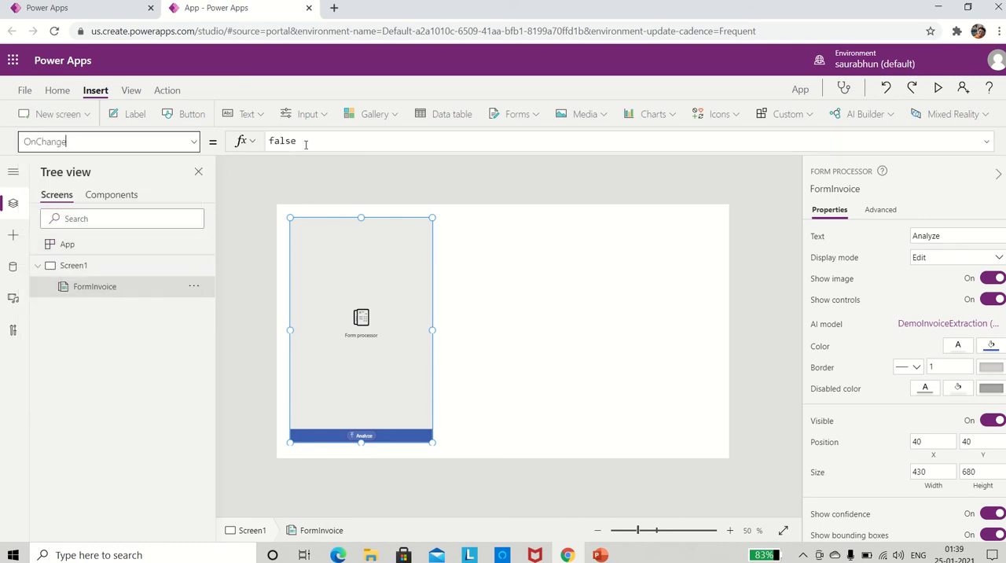
drag(296, 142, 265, 140)
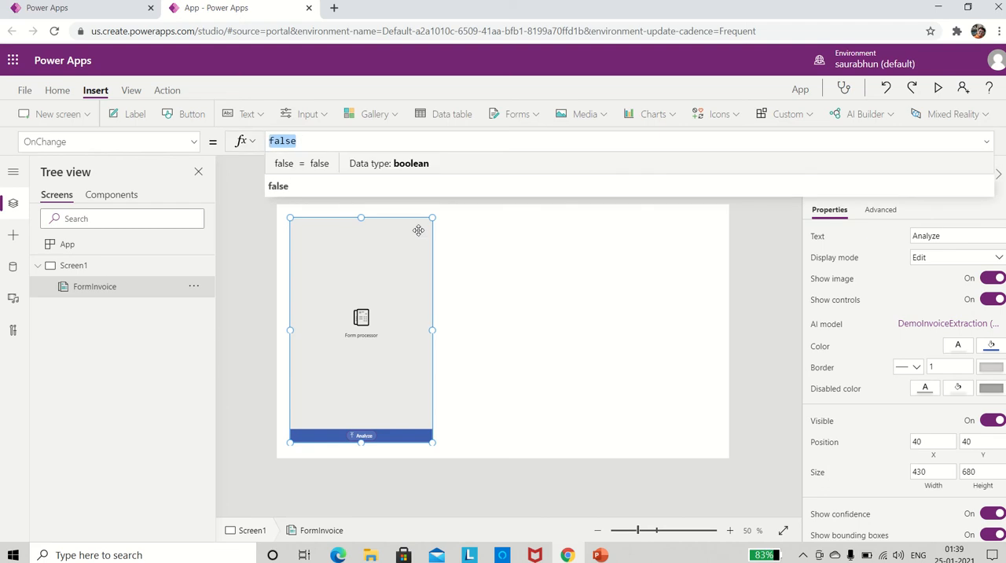
text(ClearCol)
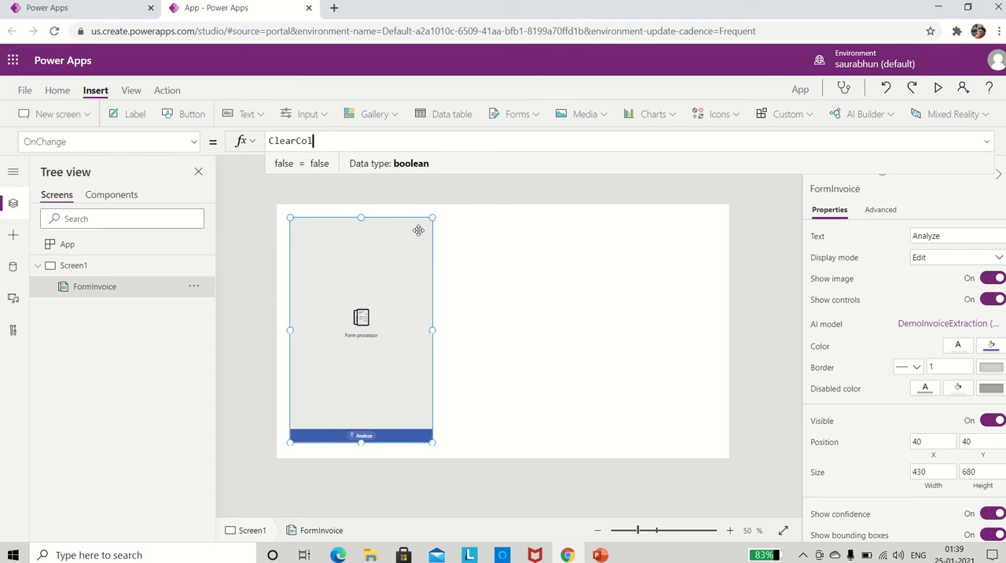
text(lect()
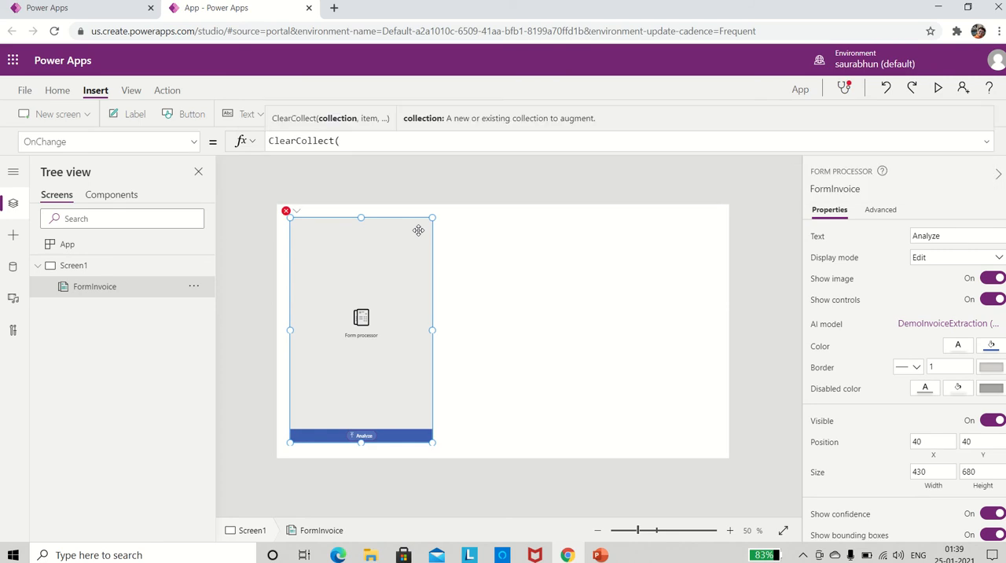
text(colInvoice,)
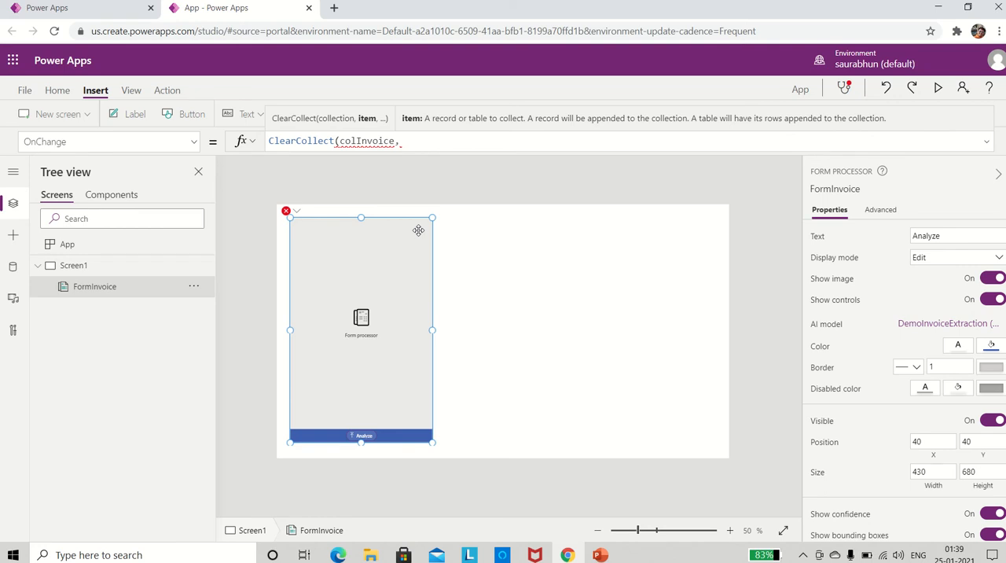
Add FormInvoice.Results.LineItems1 as the first item of the ClearCollect formula.
text(FormIn)
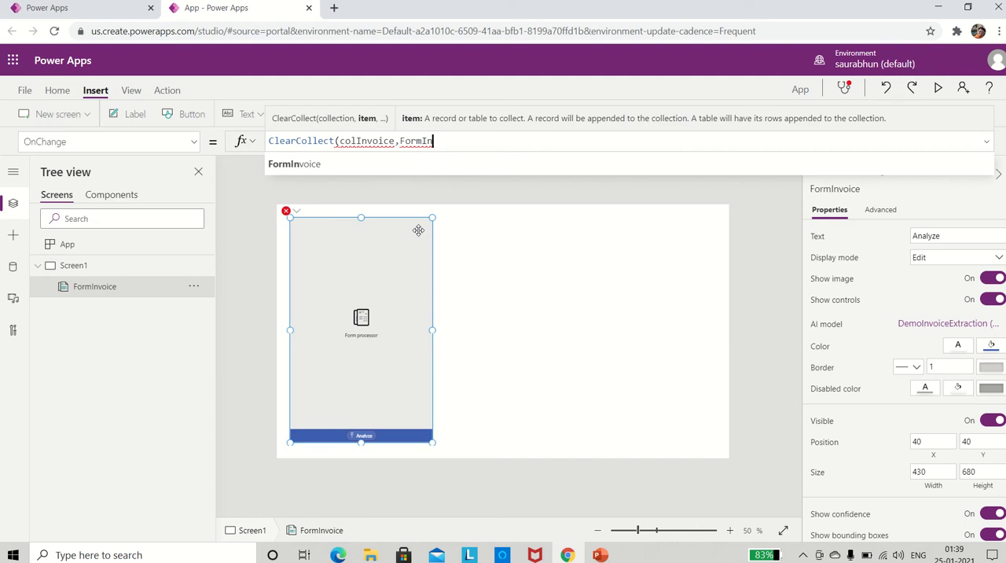
click(320, 165)
text(.)
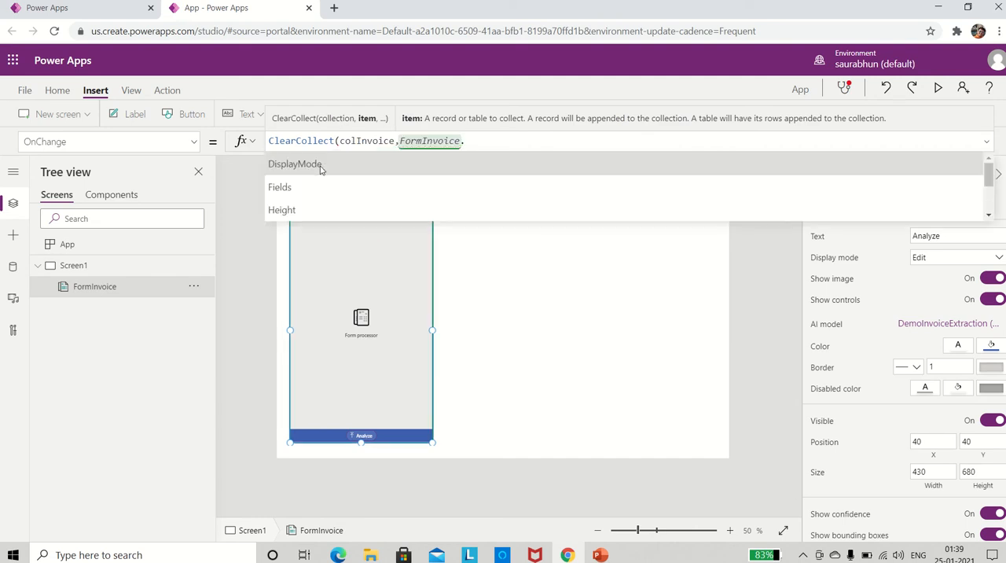
text(Res)
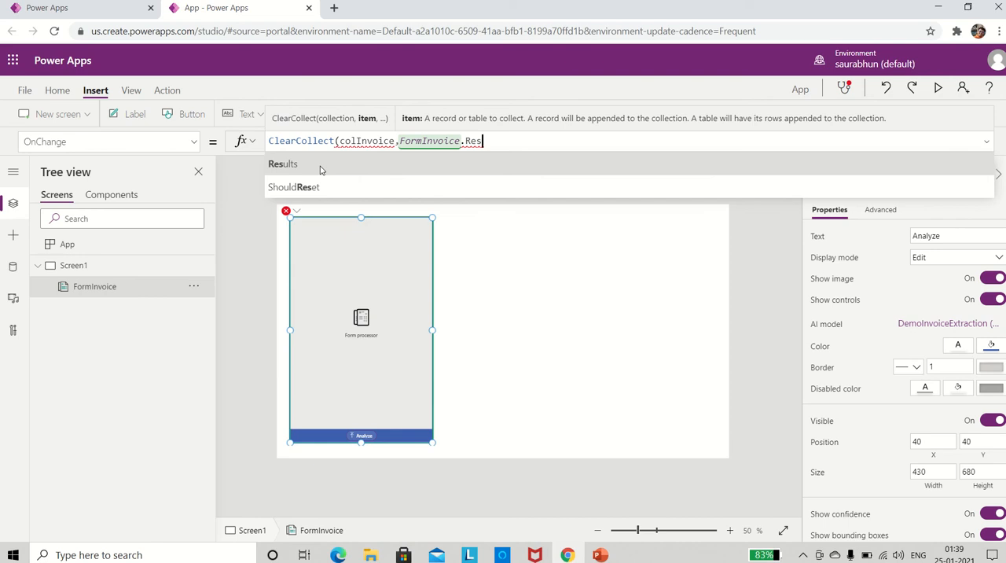
click(320, 170)
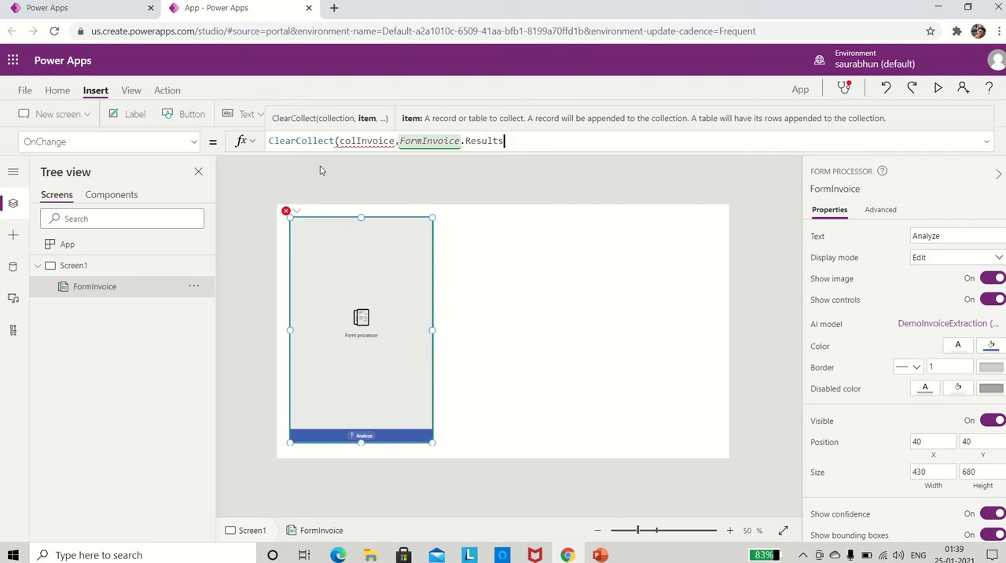
text(.)
scroll(358, 187, down, 1)
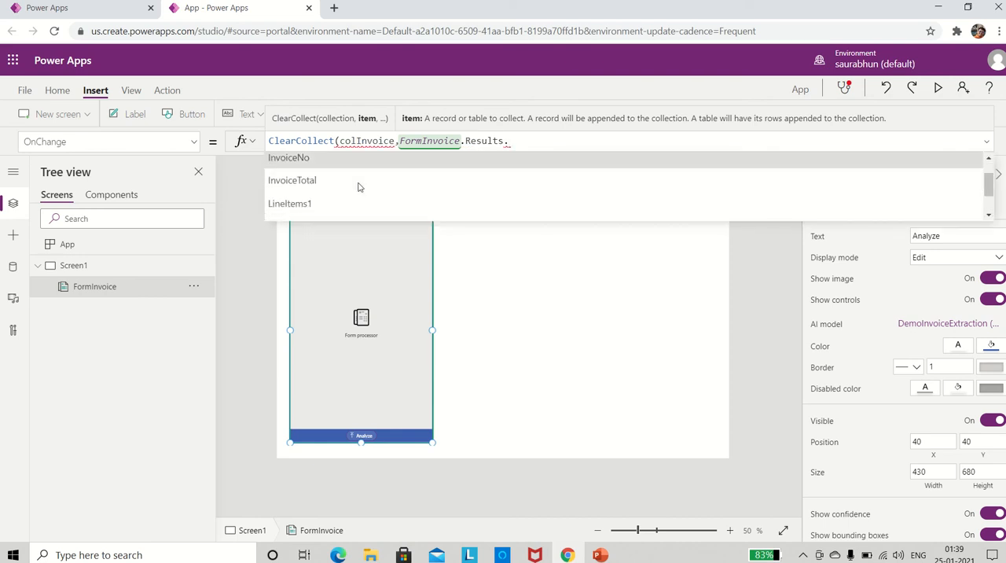
scroll(358, 187, down, 2)
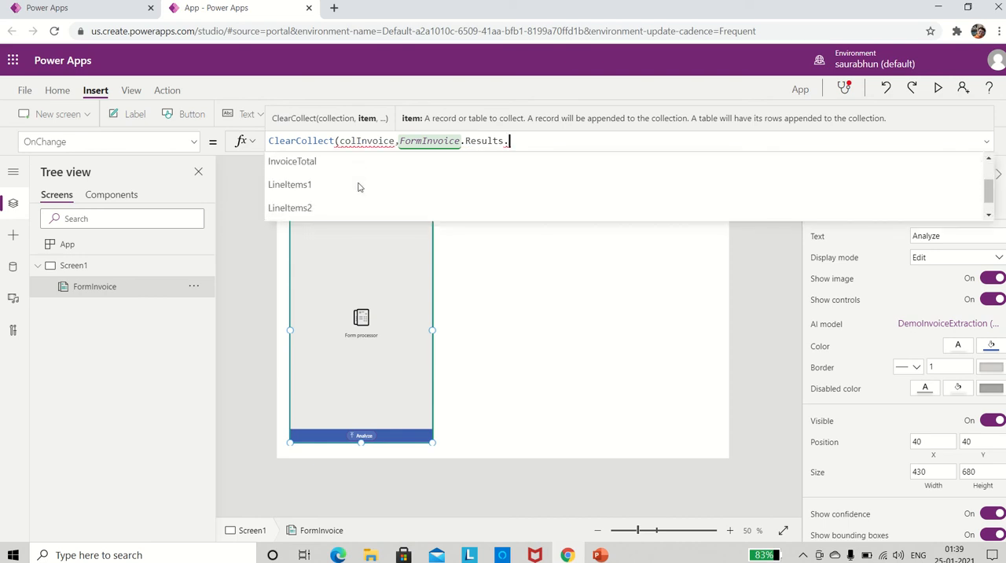
click(309, 174)
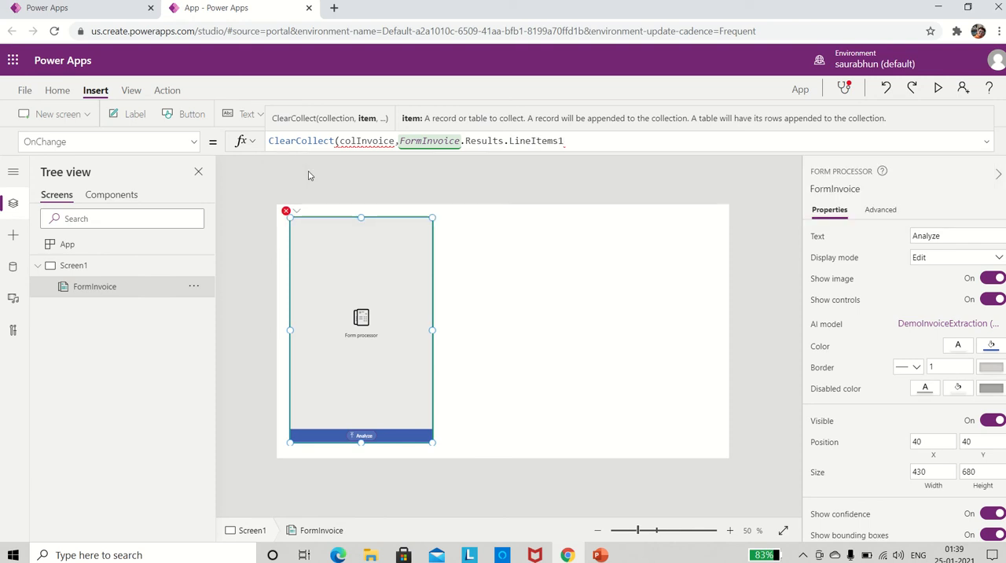
Add FormInvoice.Results.LineItems2 as the second item of the ClearCollect formula.
text(,F)
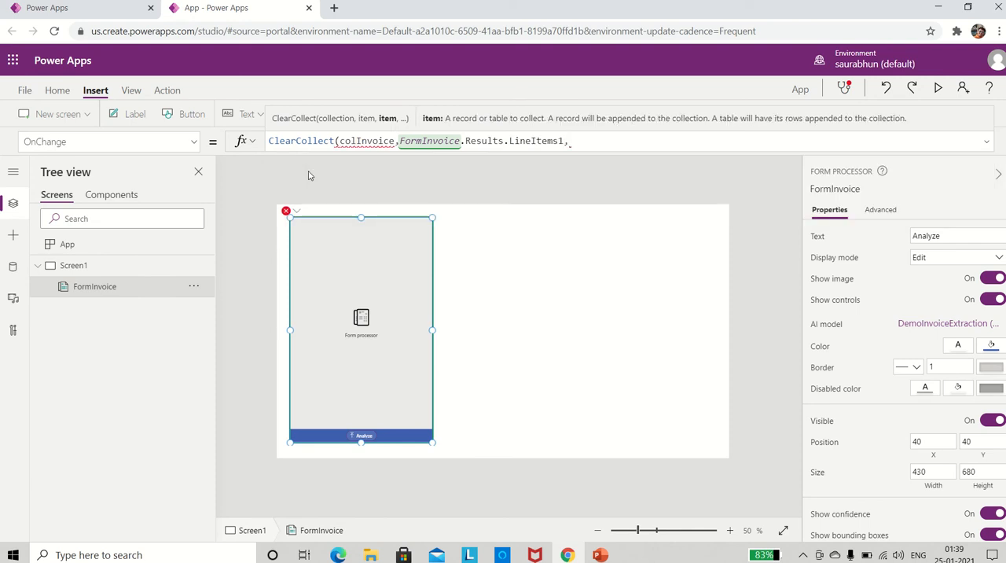
text(ormInvo)
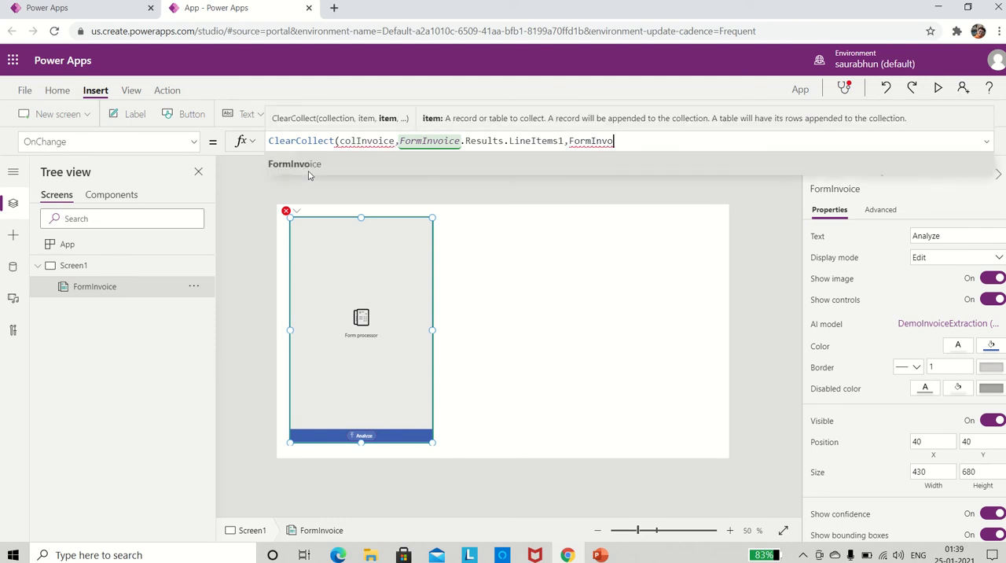
text(ice.Resu)
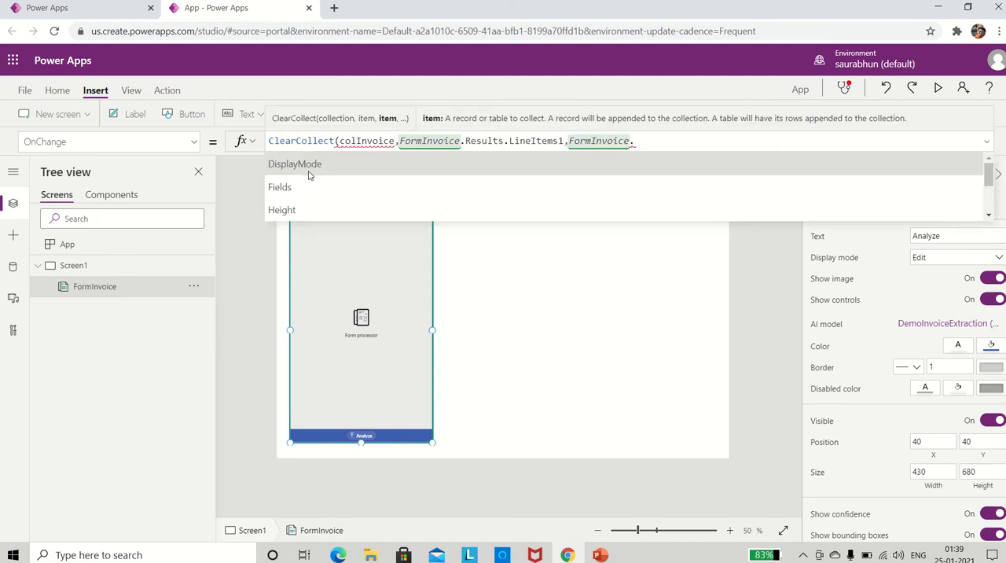
text(lts)
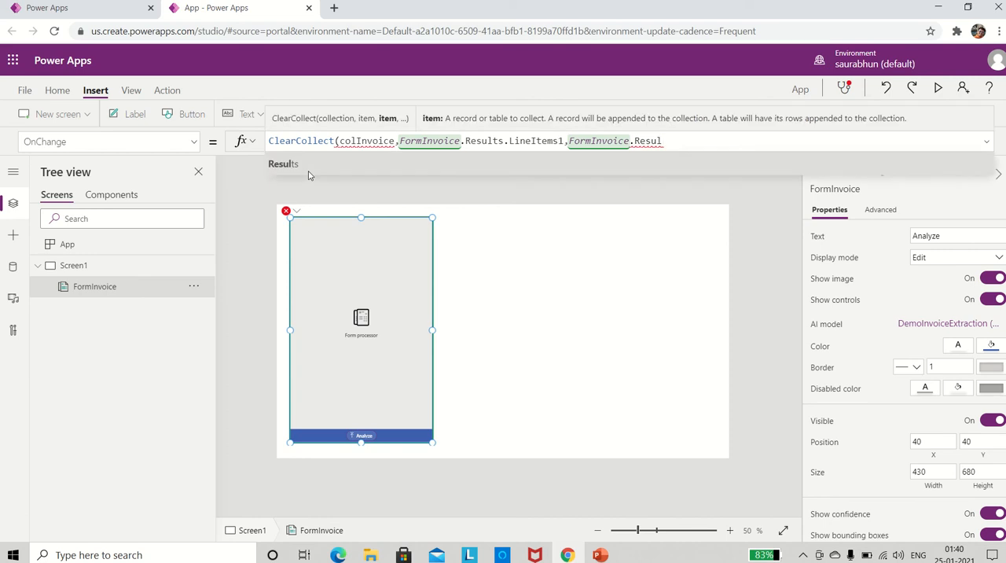
text(.Line)
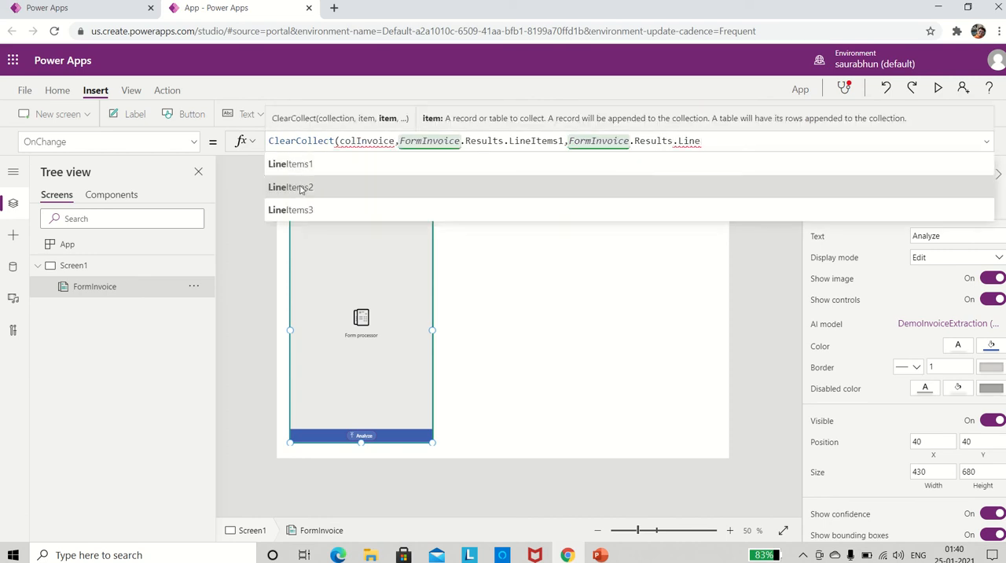
click(299, 188)
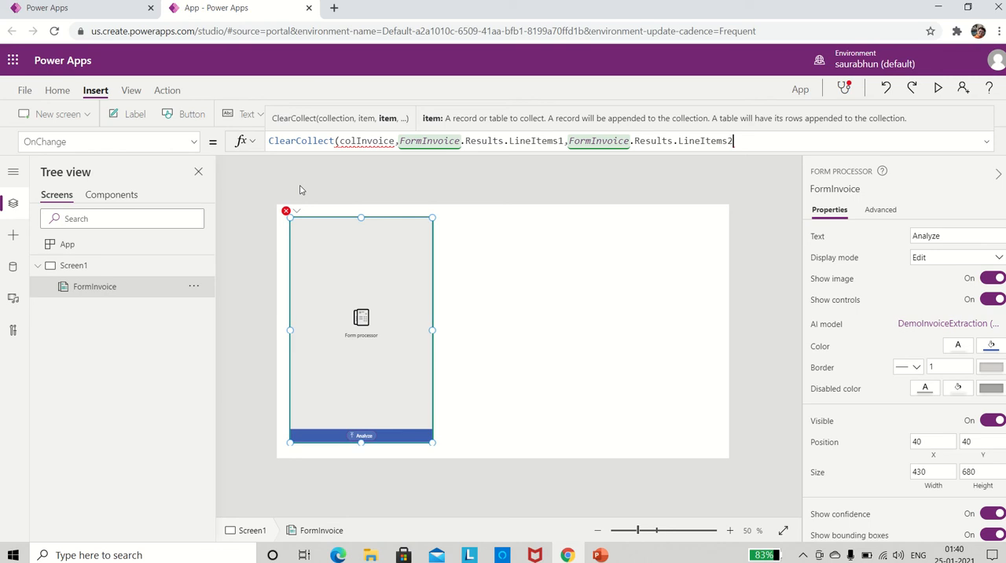
Add FormInvoice.Results.LineItems3 as the third item of the ClearCollect formula.
text(, )
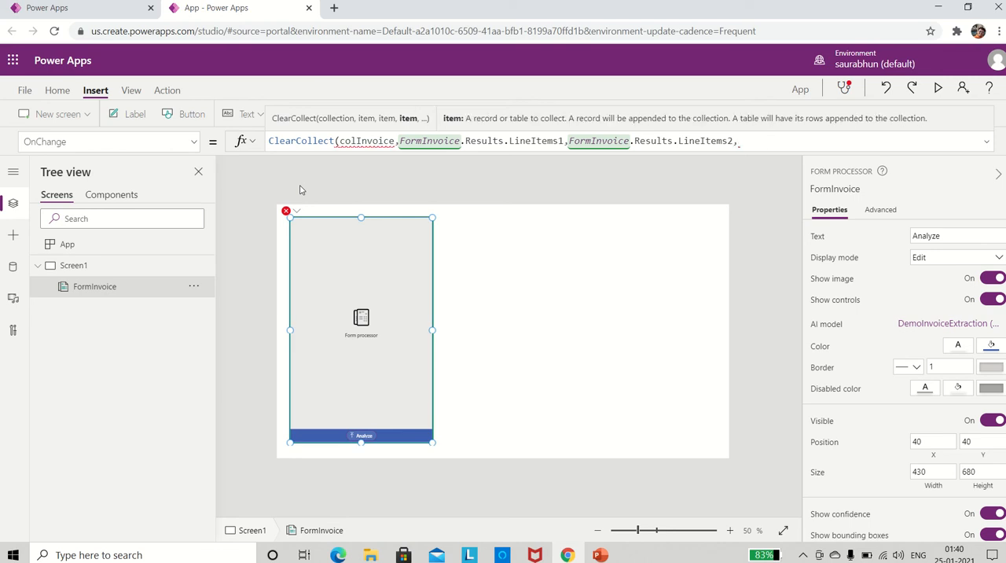
text(FormInvoice)
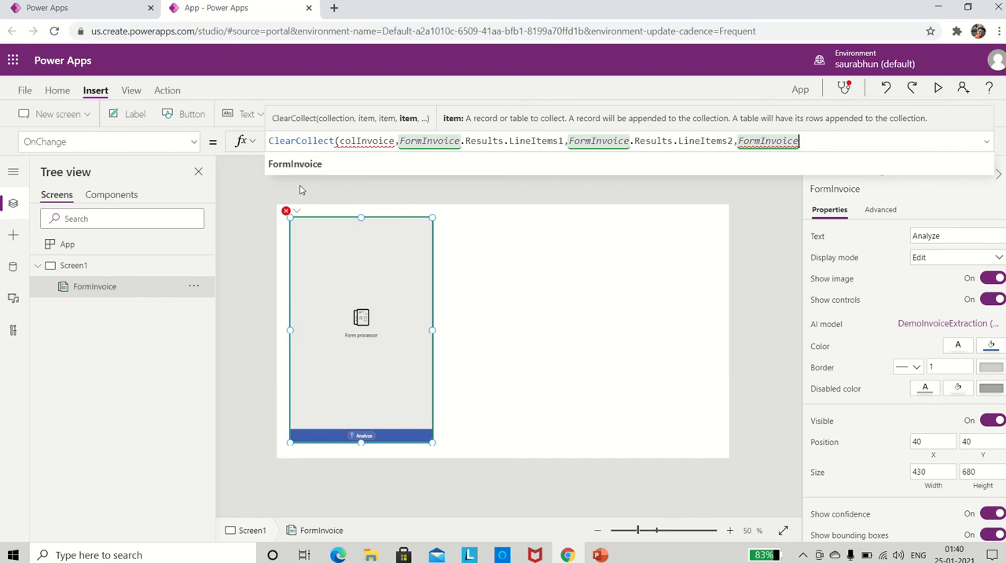
text(.Res)
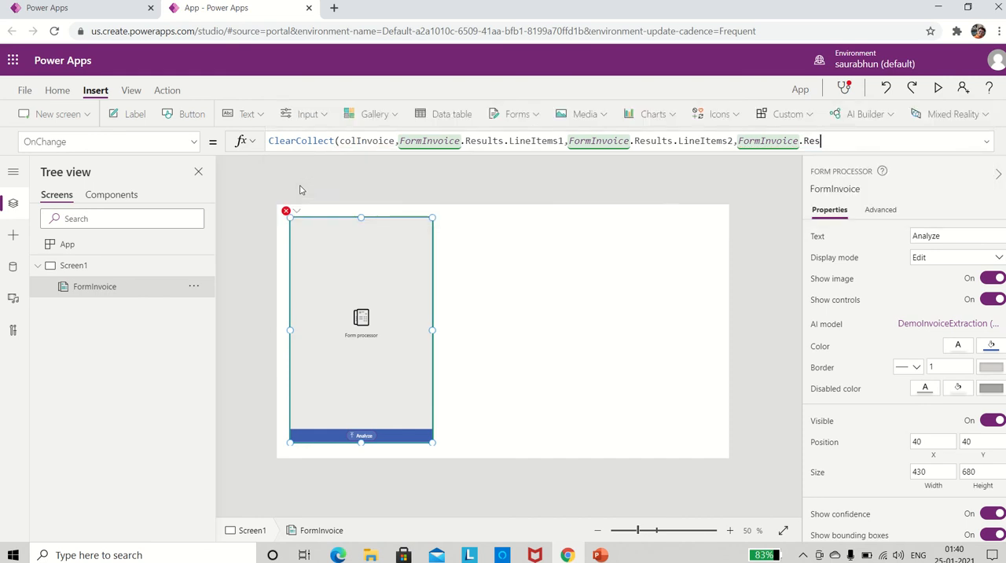
text(ults.Line)
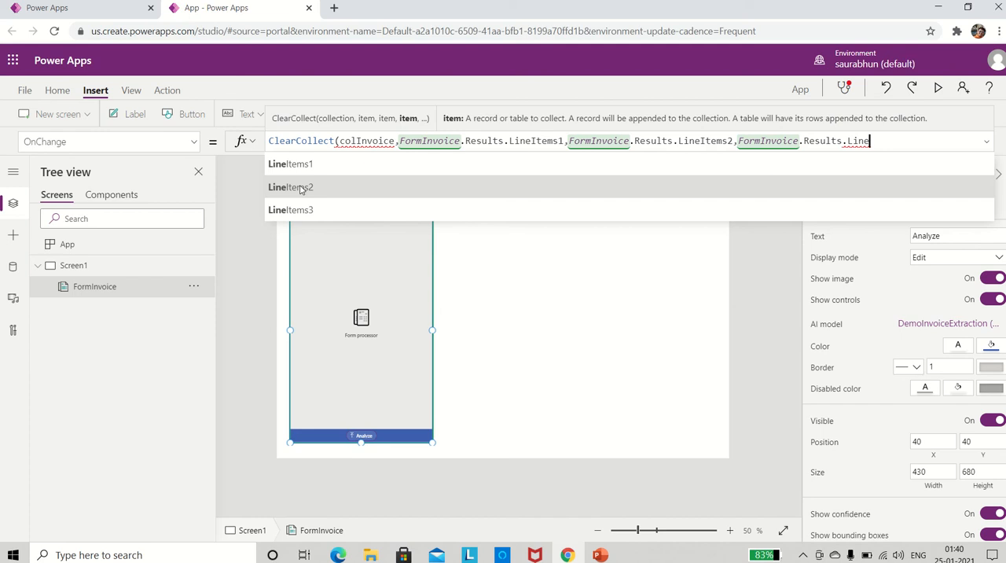
click(301, 210)
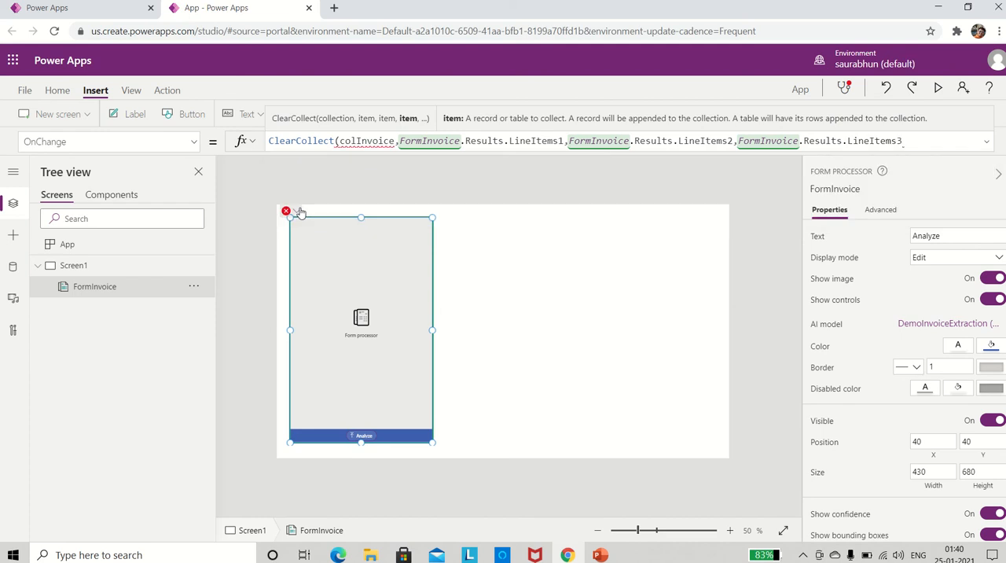
Close the ClearCollect formula's parenthesis and check the colInvoice collection's columns in the app's collections list.
text())
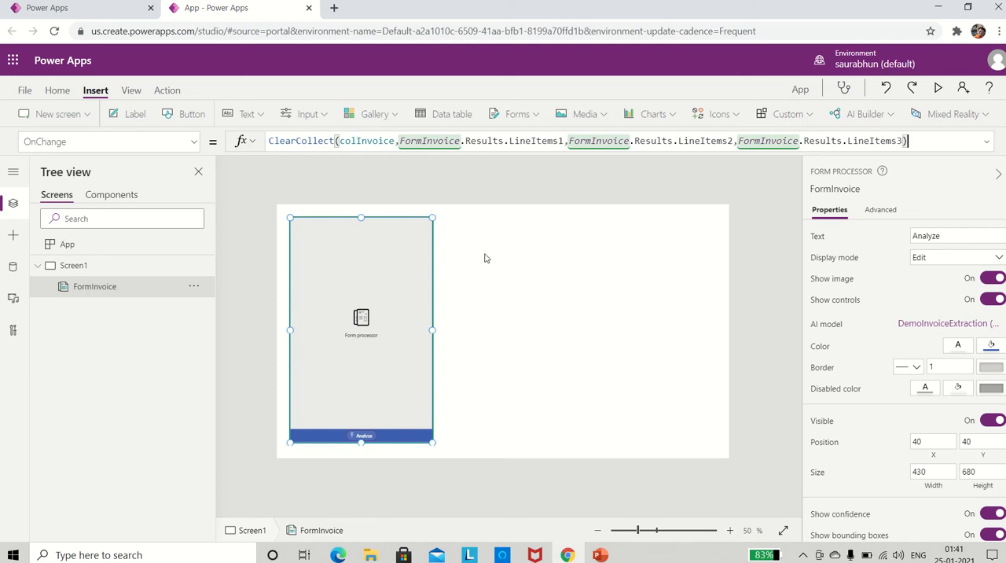
click(27, 92)
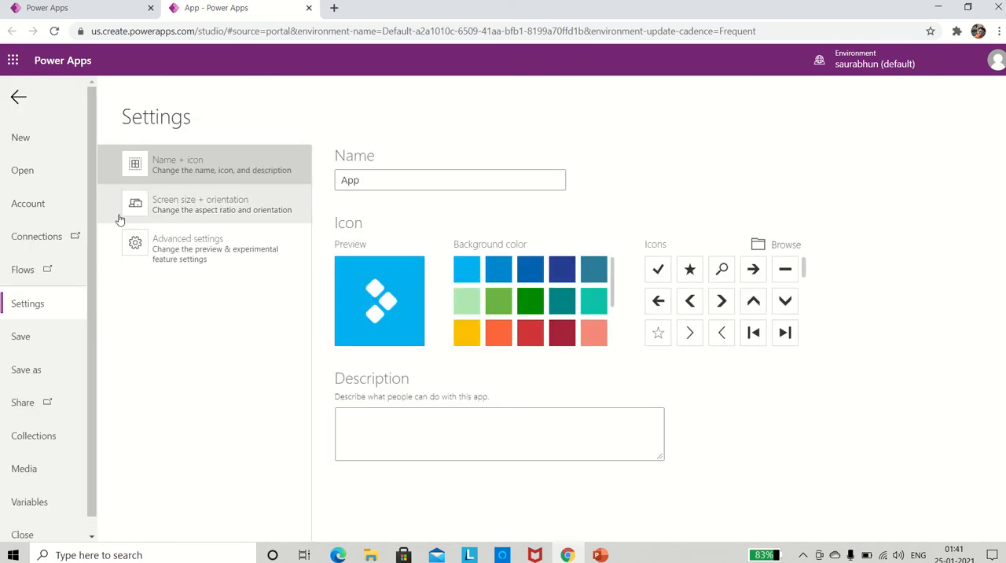
click(26, 439)
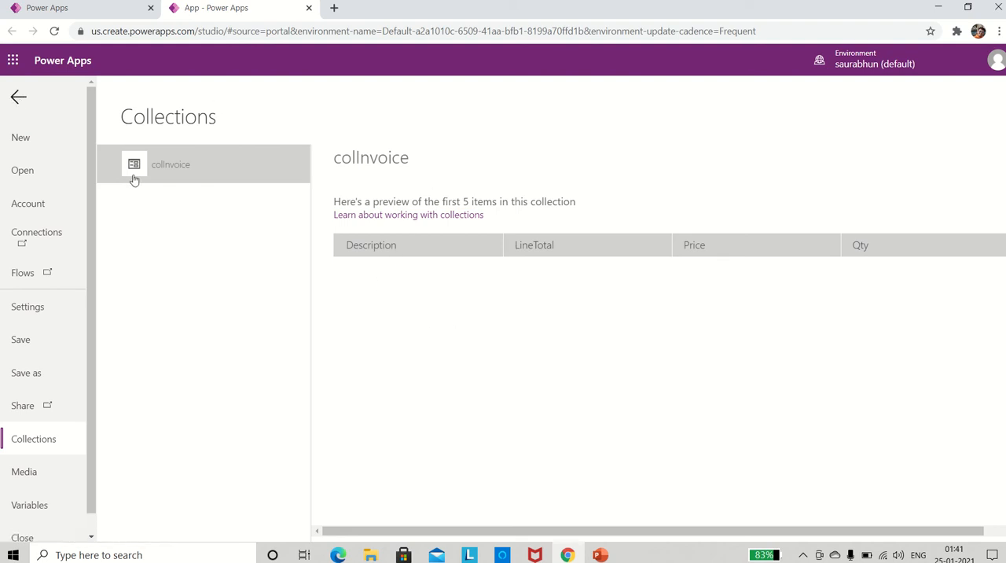
click(20, 100)
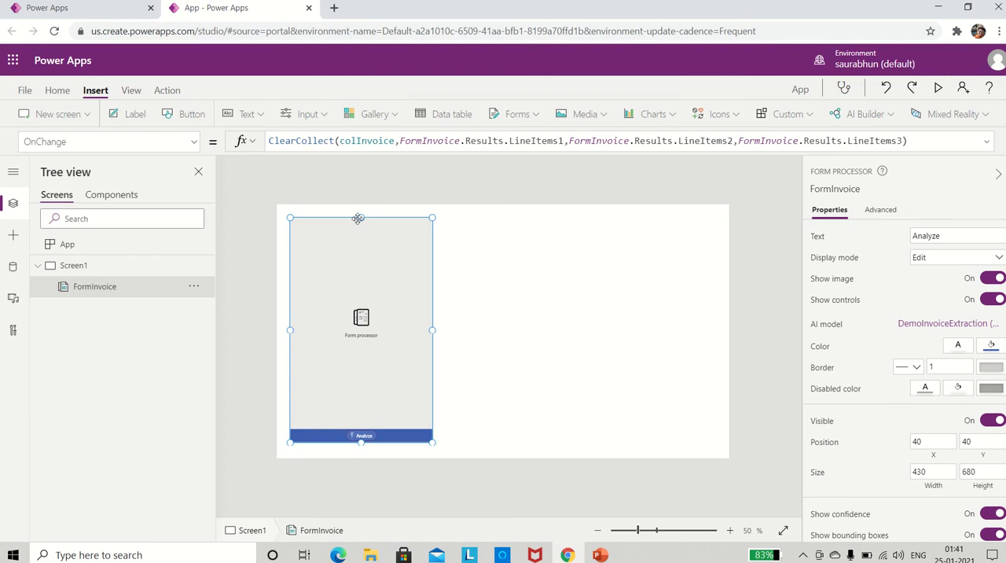
Preview the app, analyze the invoice file TestLogistics5-3pg with the form processor, and close the preview.
click(938, 89)
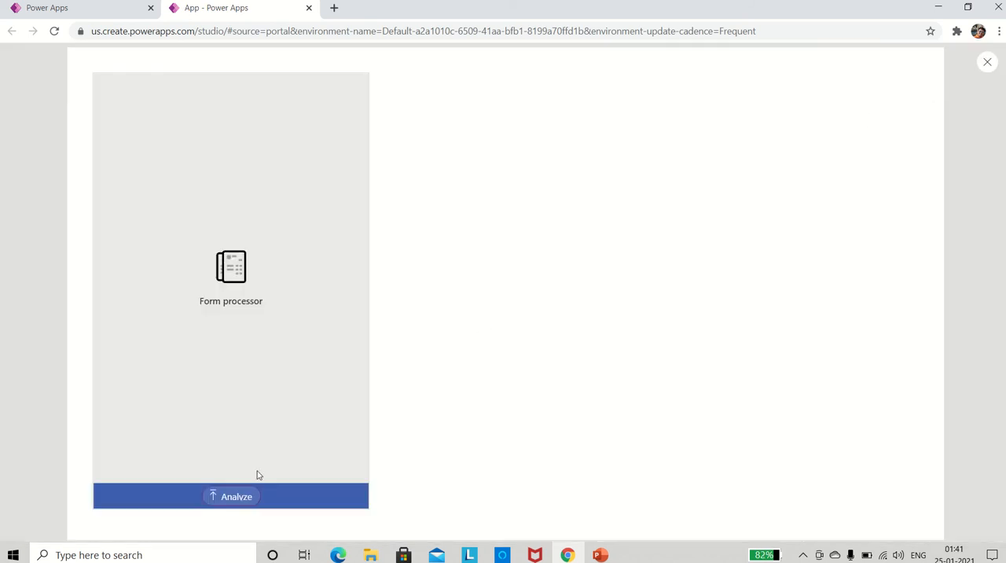
click(223, 495)
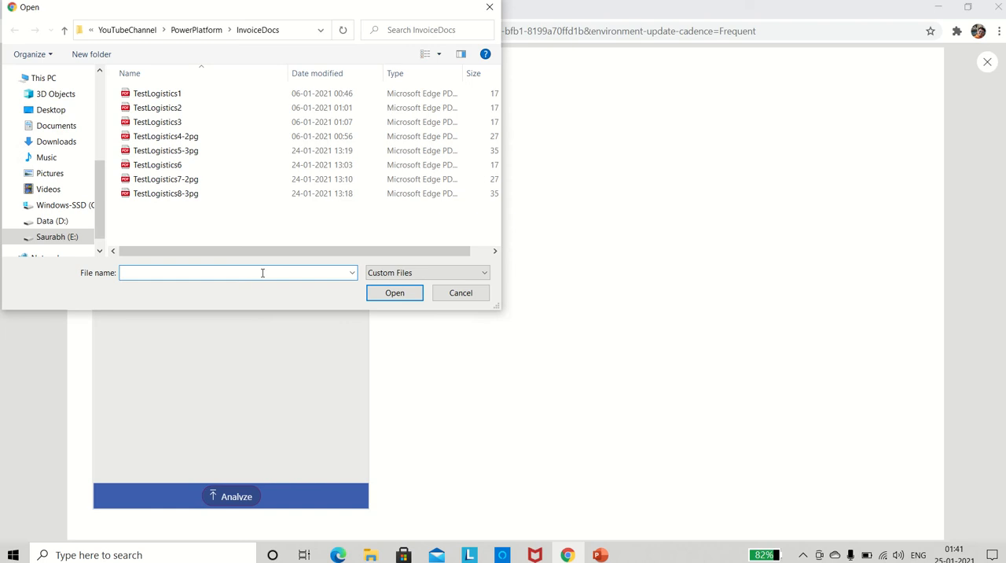
double_click(163, 152)
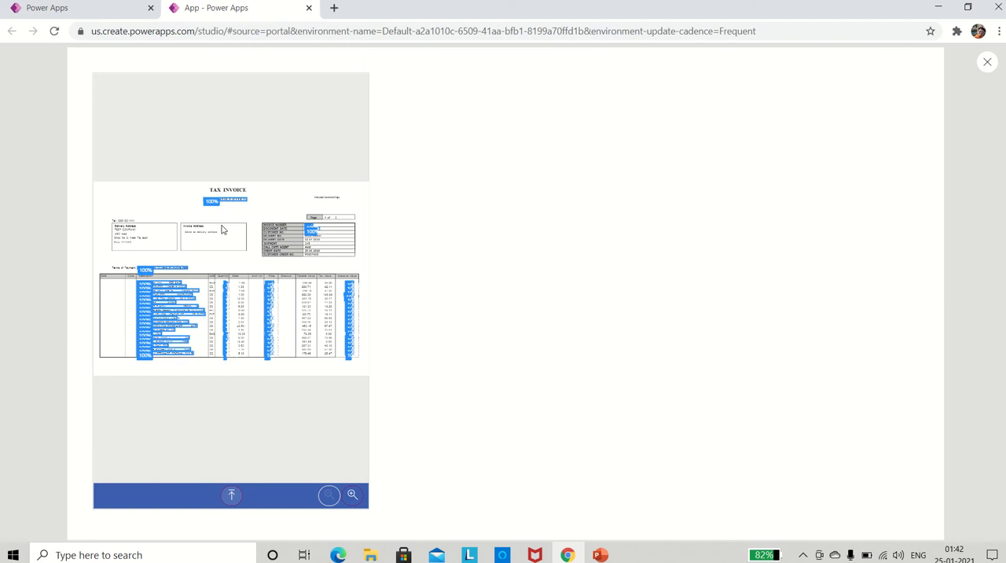
mouse_move(223, 230)
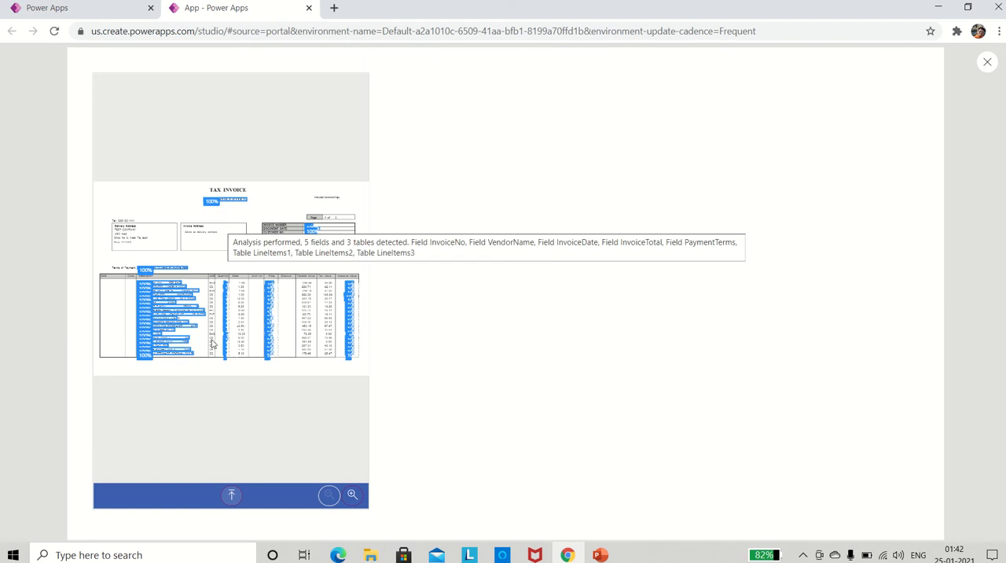
click(988, 63)
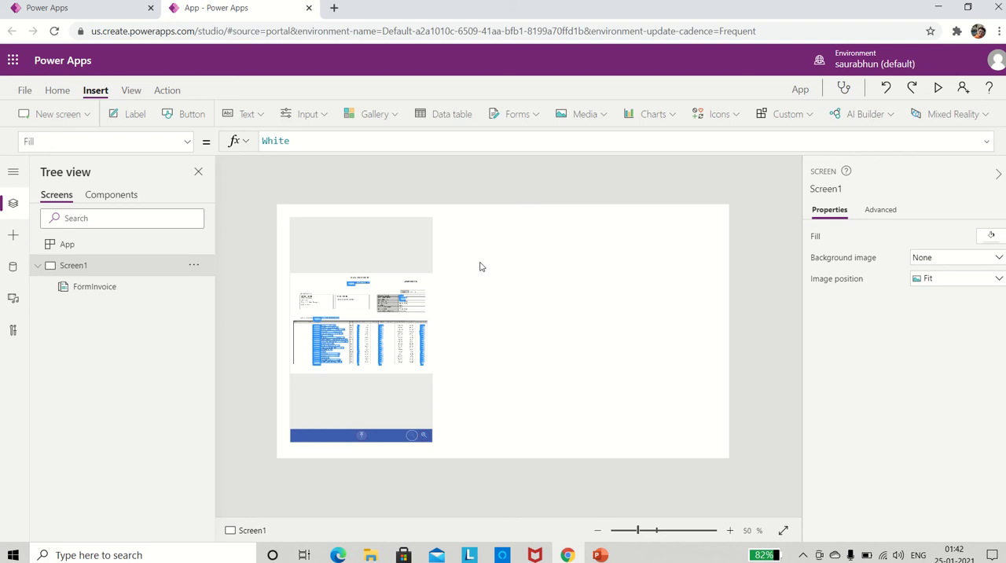
Save the app to the cloud as DemoInvoiceApp, replacing the existing app of that name, and return to the canvas.
key(ctrl+shift+s)
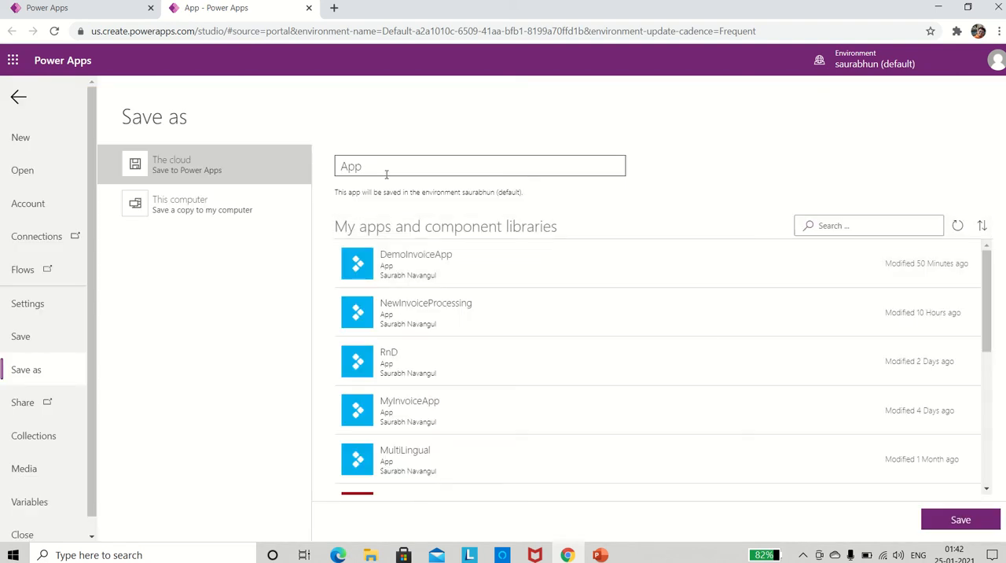
click(415, 258)
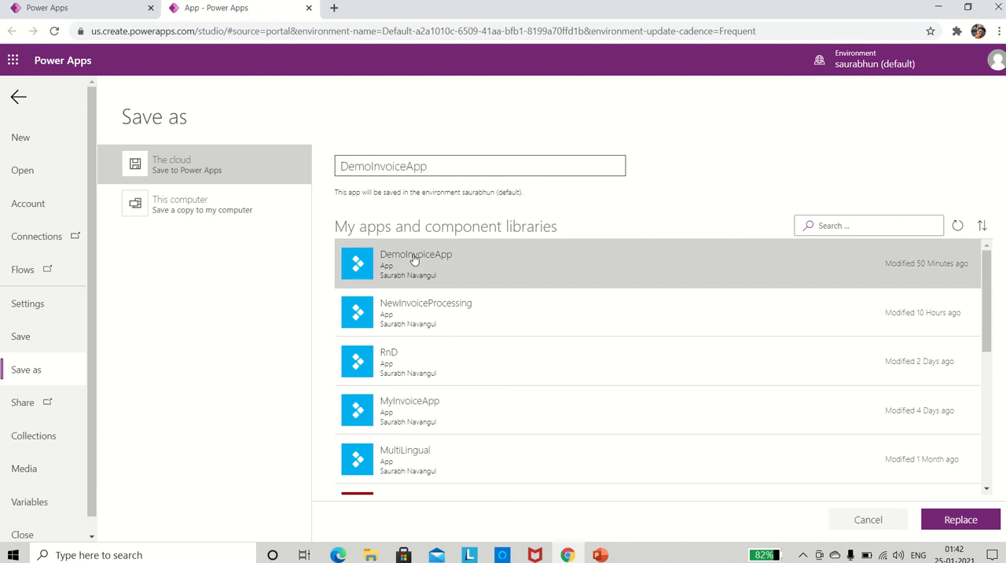
click(930, 520)
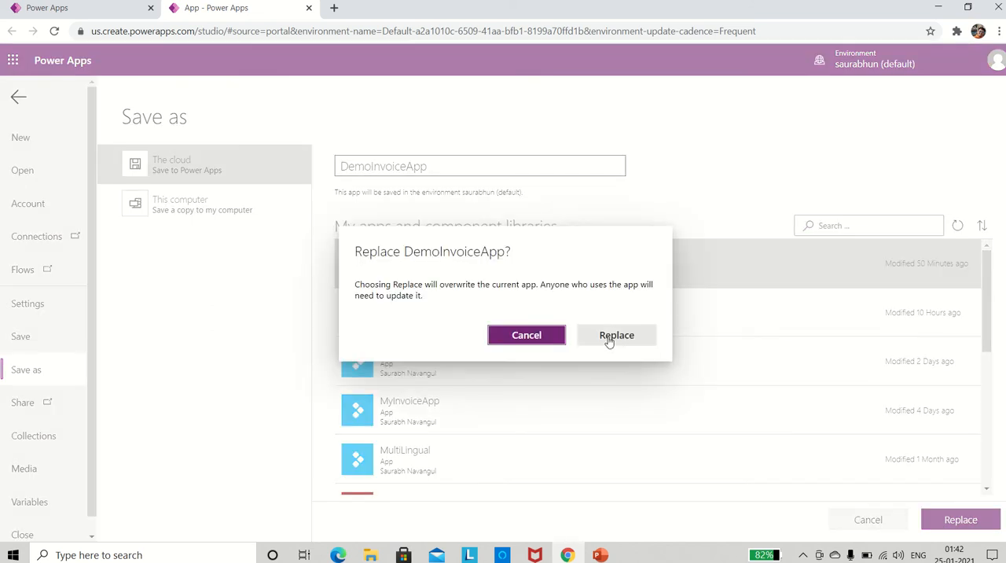
click(608, 340)
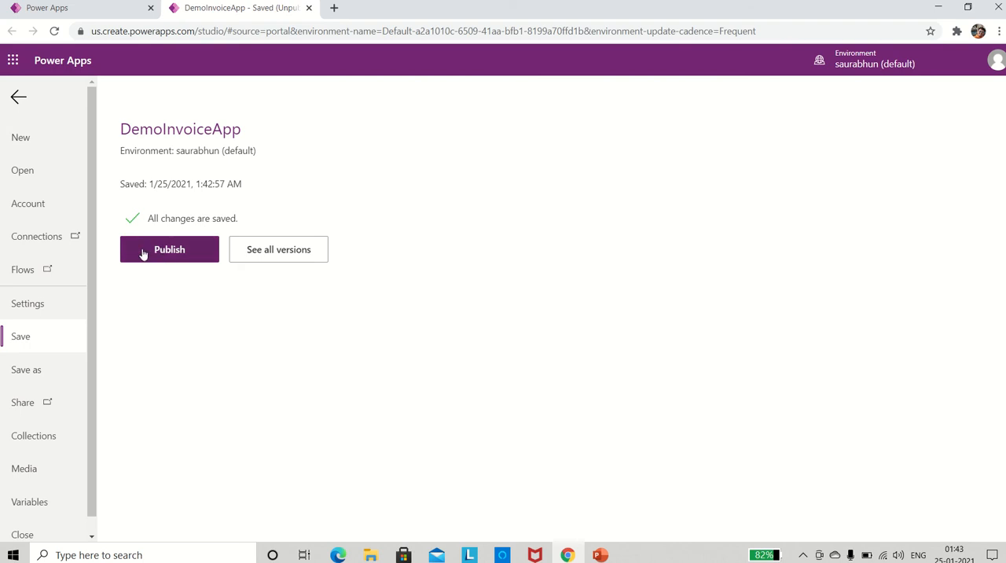
click(19, 101)
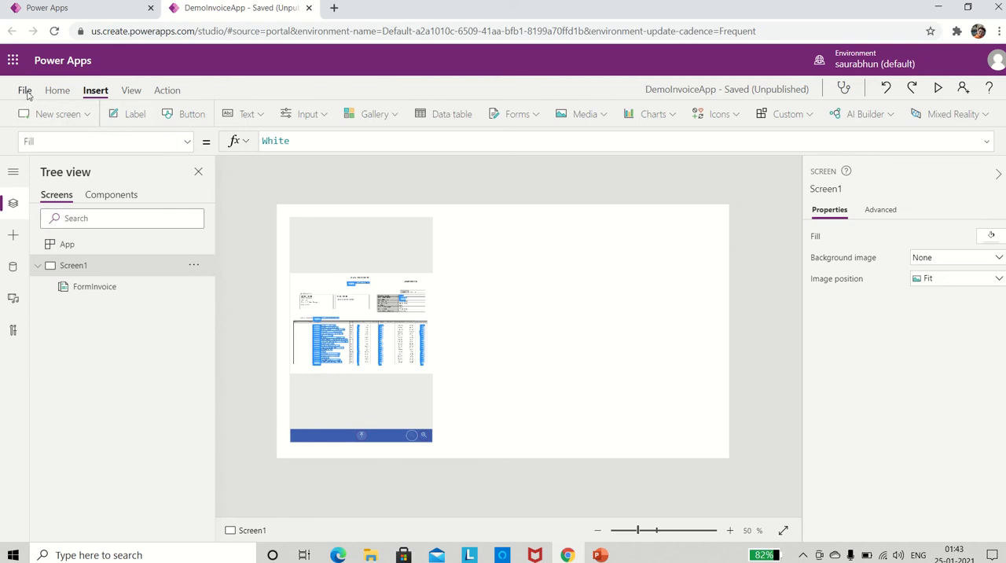
Examine the items stored in the colInvoice collection, including the first item's nested Description table, and return to the canvas.
click(26, 91)
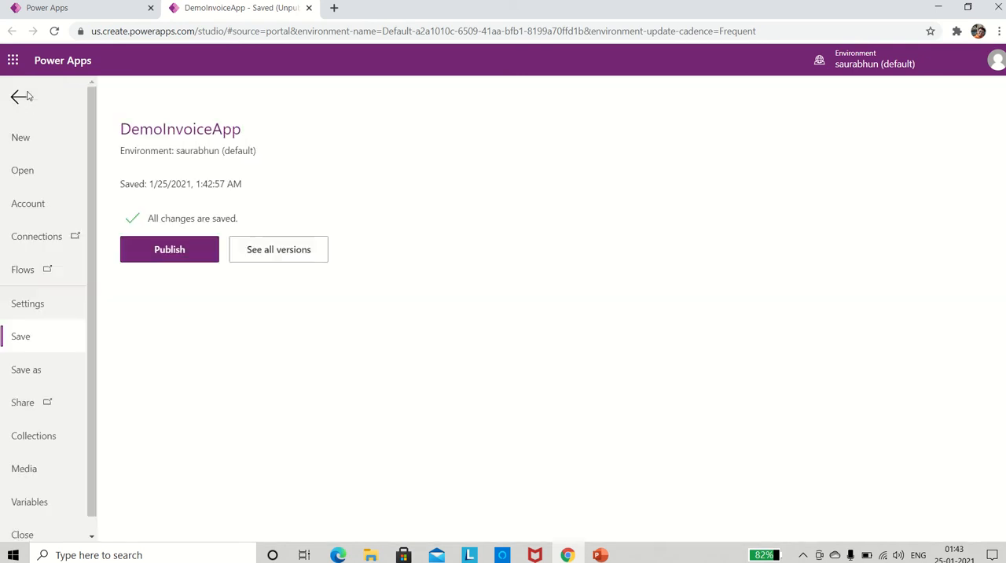
click(28, 439)
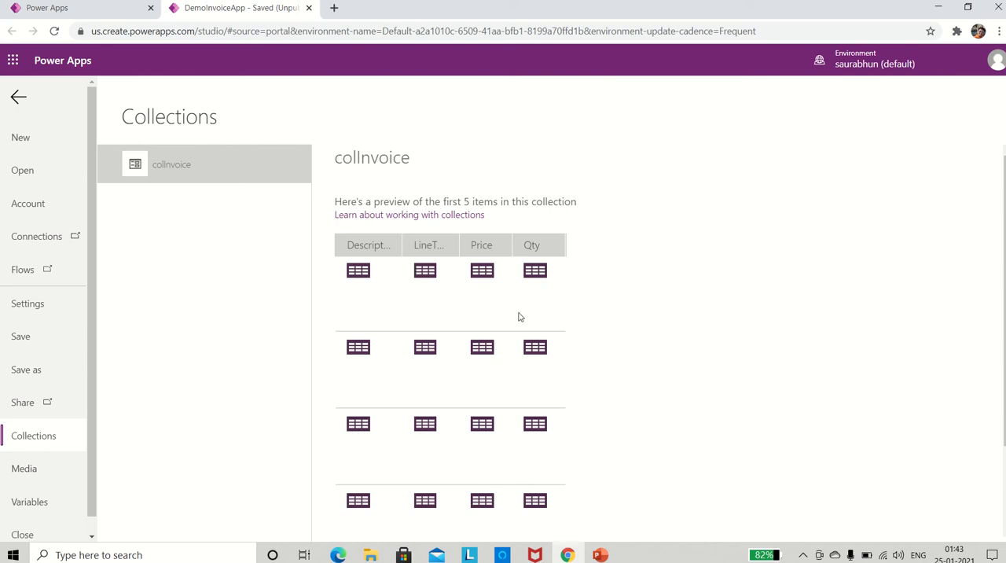
scroll(492, 380, down, 2)
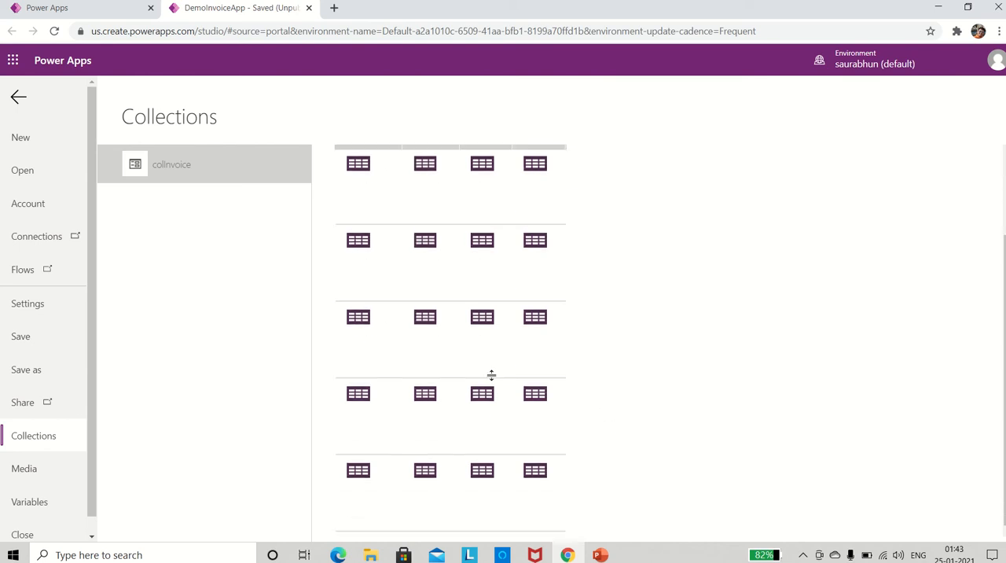
scroll(491, 375, up, 2)
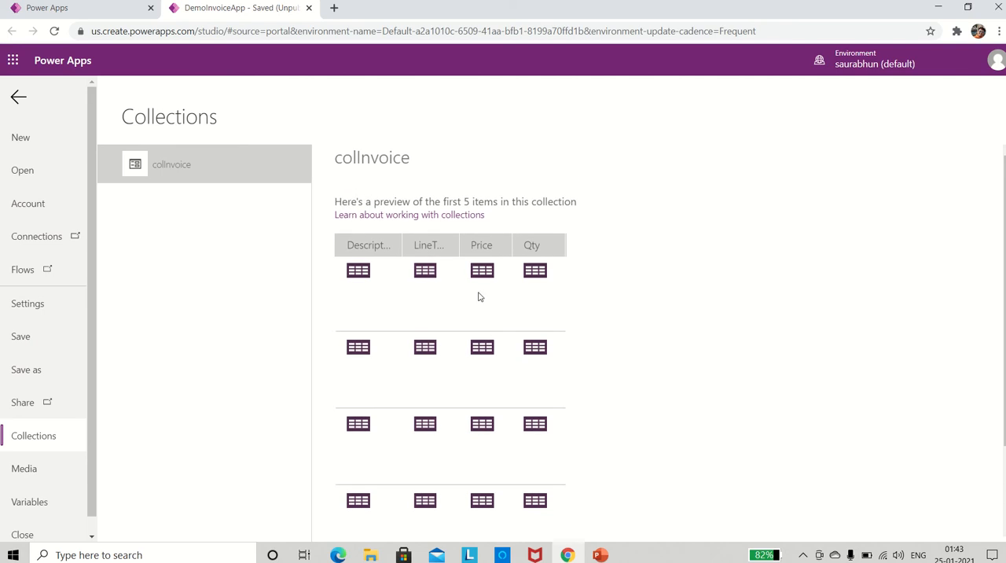
click(357, 276)
click(357, 276)
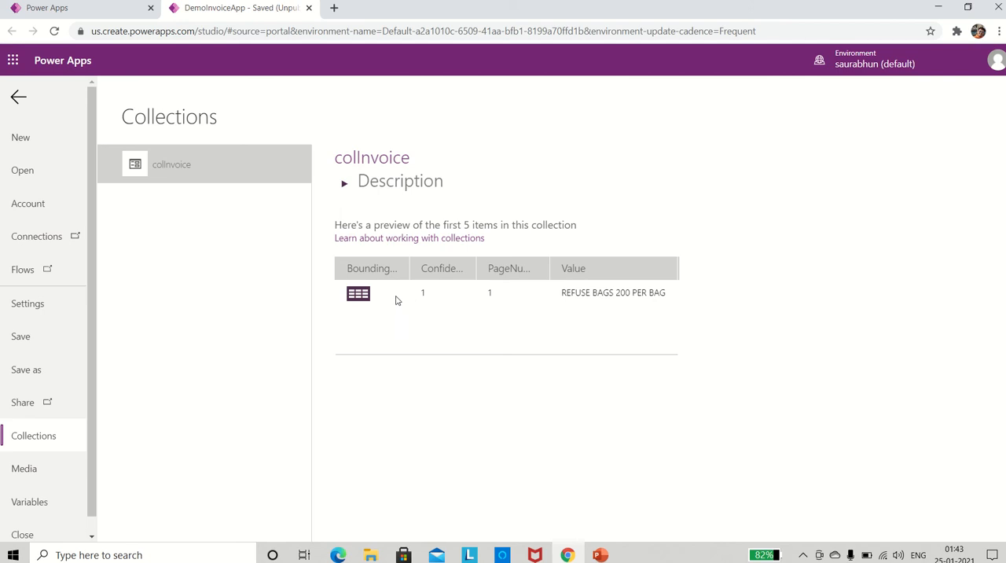
click(18, 97)
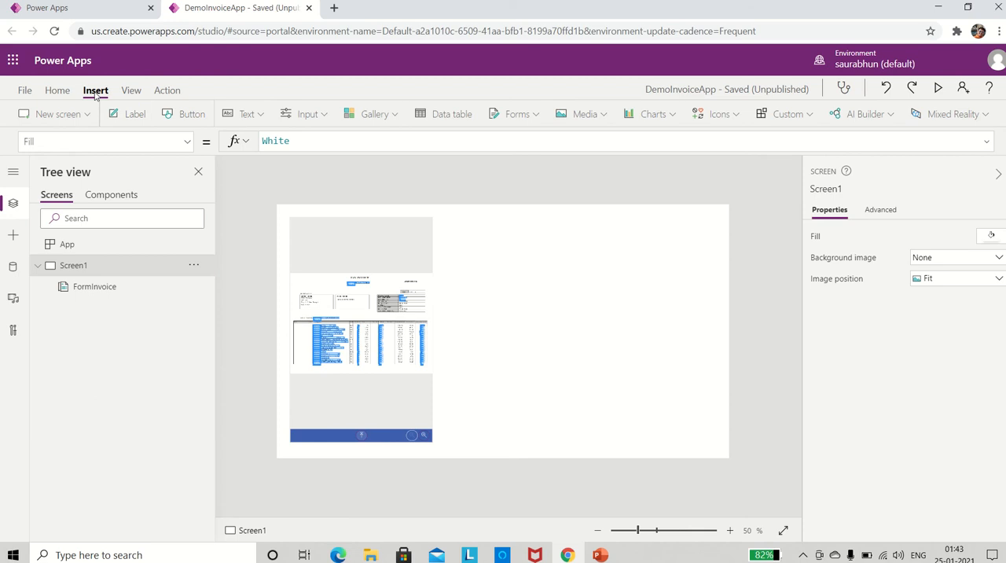
Add a label reading "Vendor Name" beside the top of the form processor, at about X 534, Y 57.
click(133, 120)
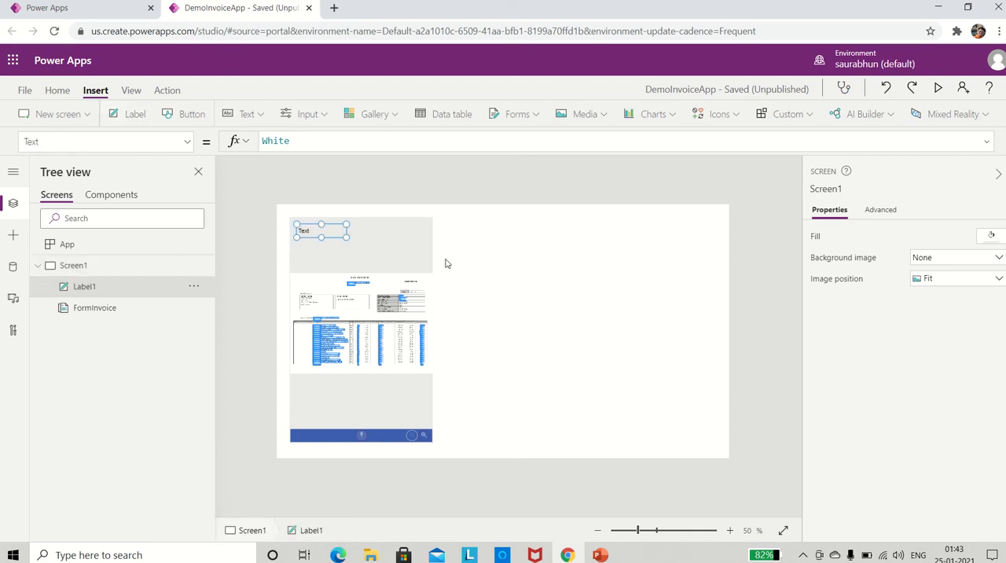
drag(328, 230, 485, 229)
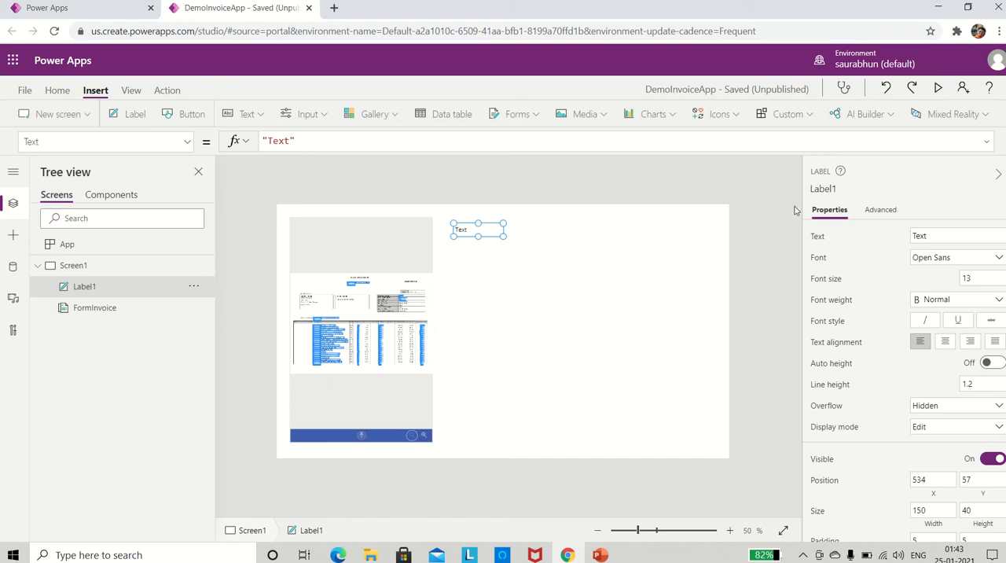
click(925, 236)
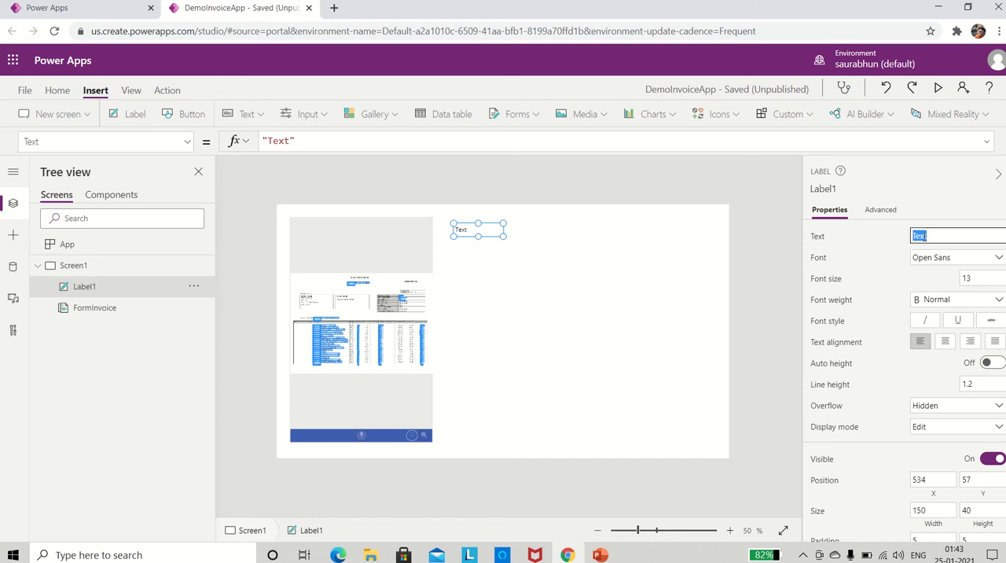
text(Vendor Name)
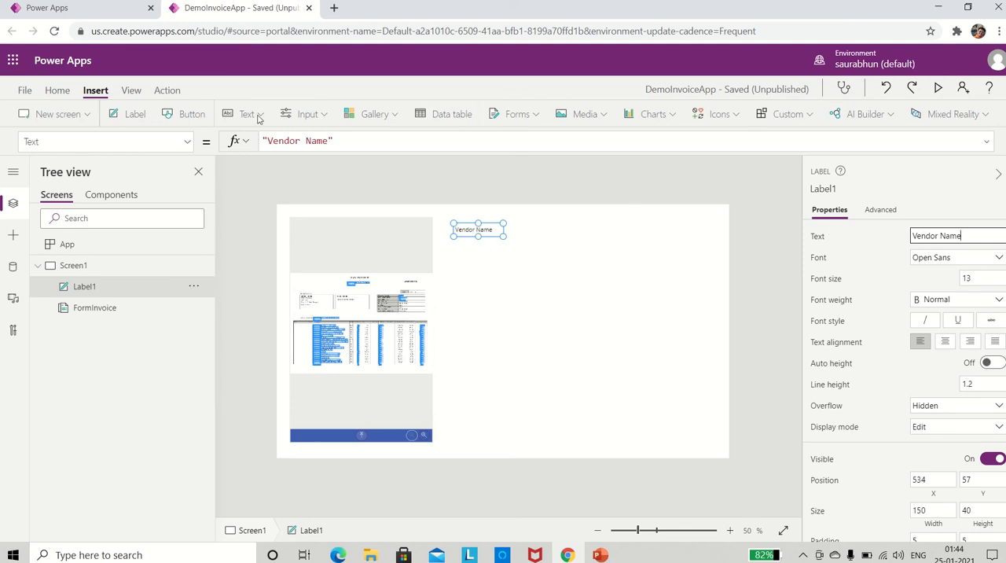
Add a label reading "Invoice No:" directly below the Vendor Name label, at about X 534, Y 97.
click(134, 114)
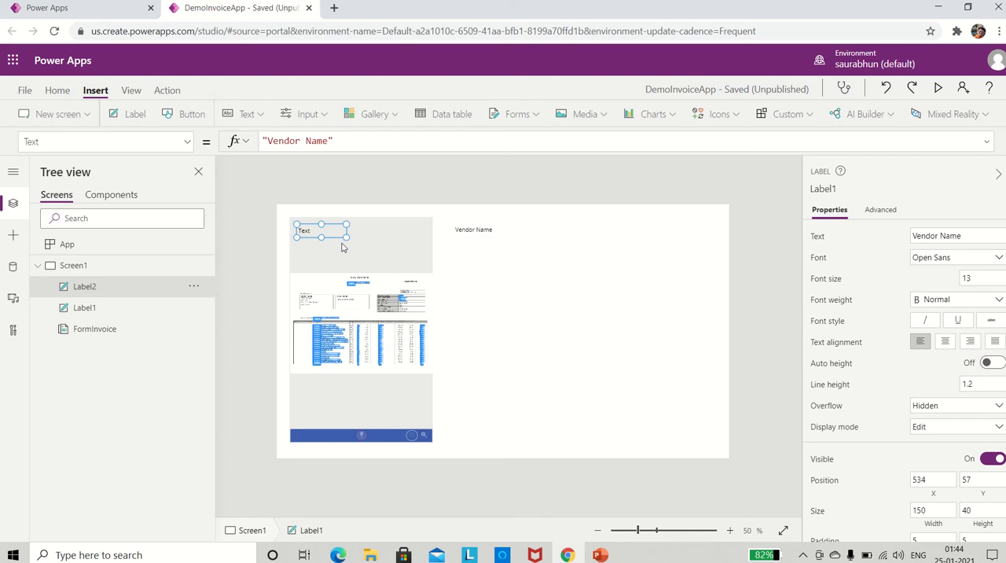
click(320, 229)
drag(321, 229, 476, 238)
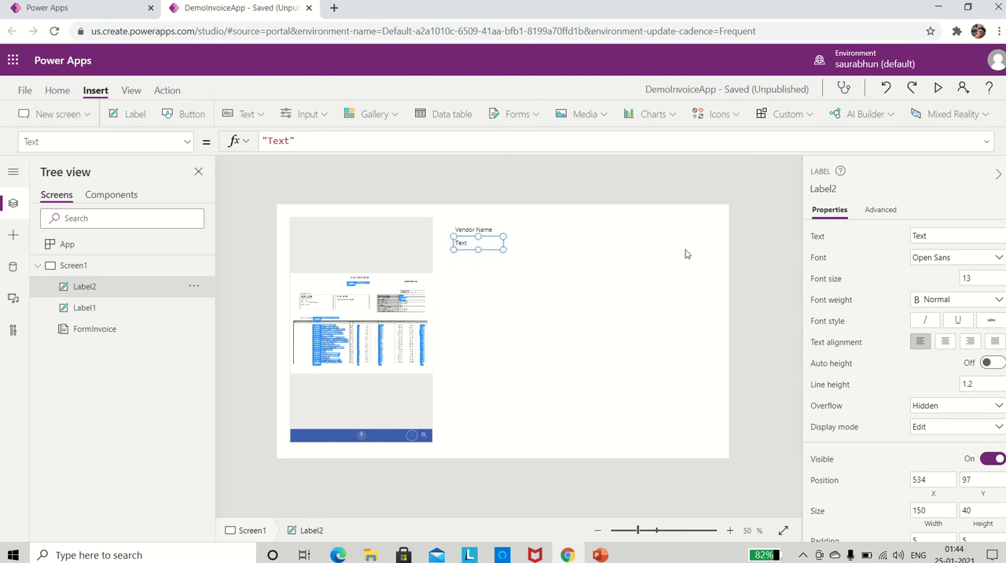
click(929, 237)
key(BackSpace)
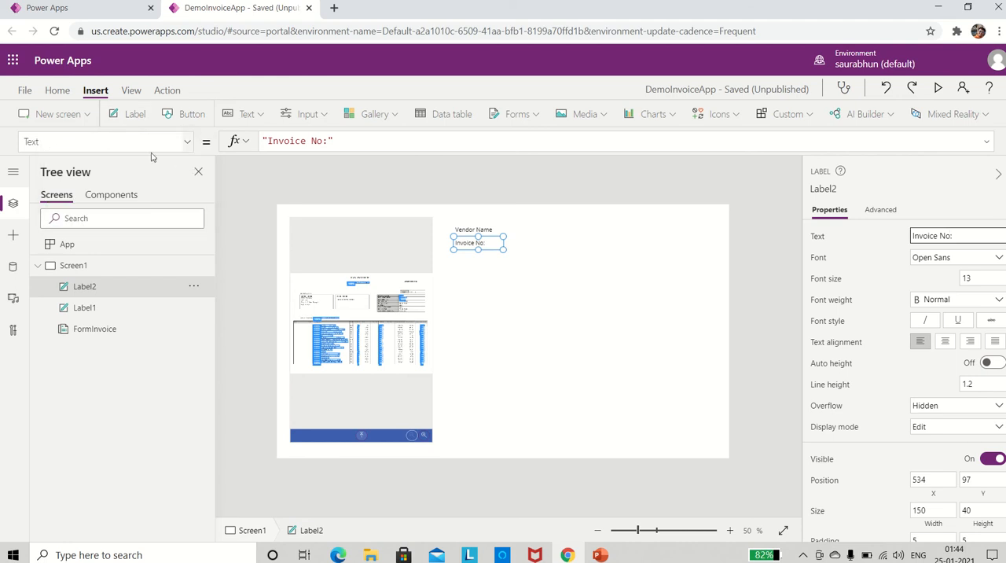
Add a label reading "Invoice Date:" directly below the Invoice No: label, at about X 534, Y 137.
click(128, 119)
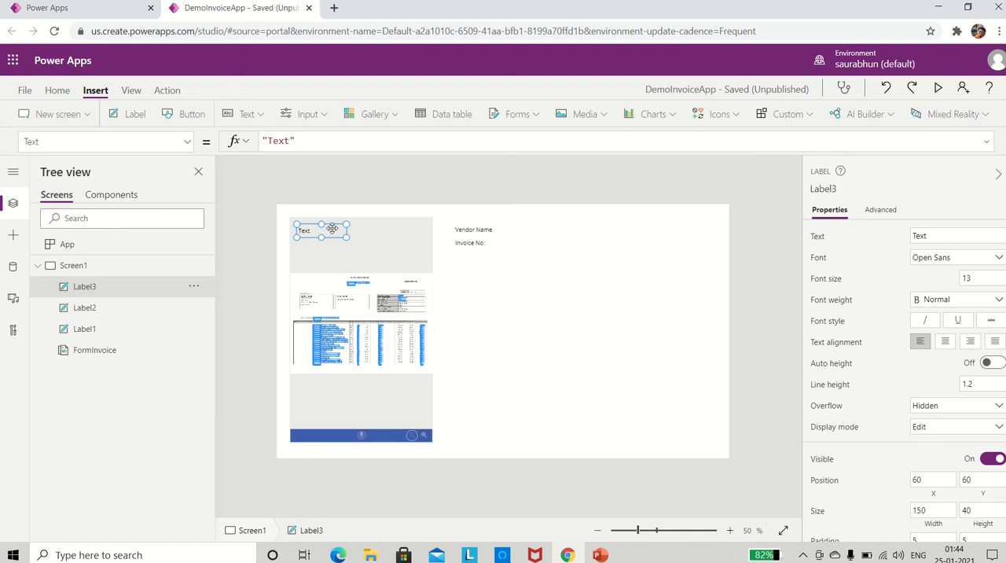
drag(335, 231, 485, 252)
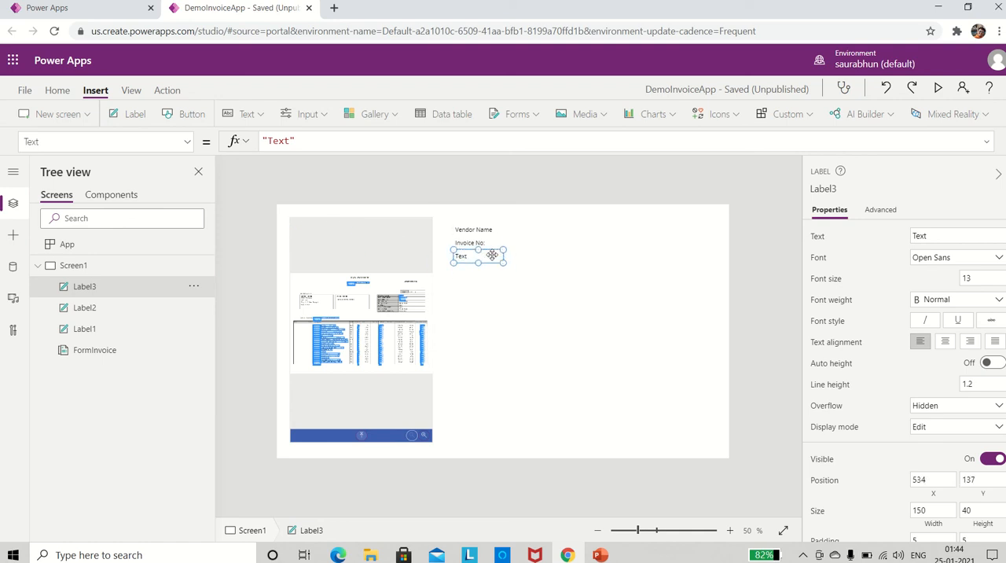
double_click(928, 239)
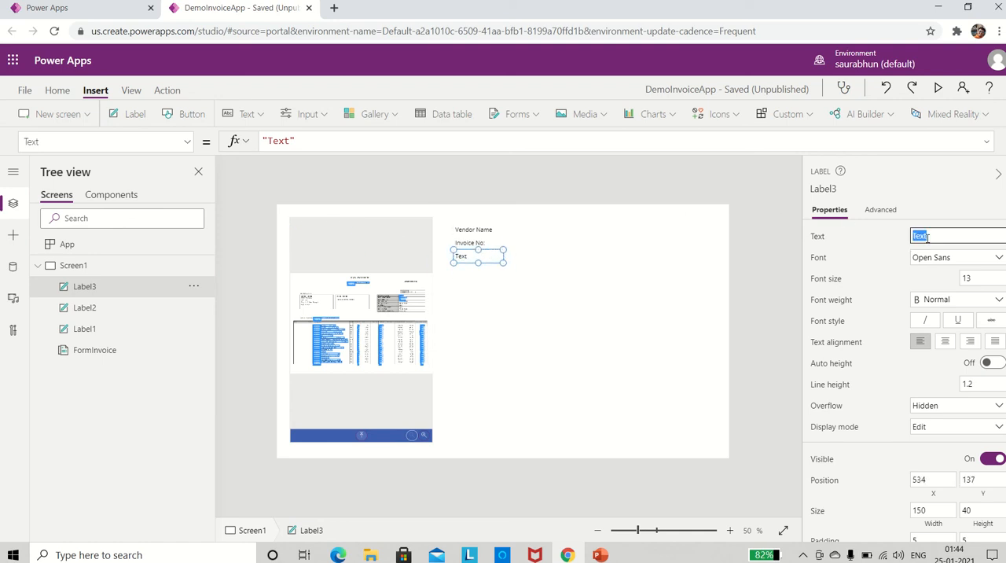
text(Invoice Date:)
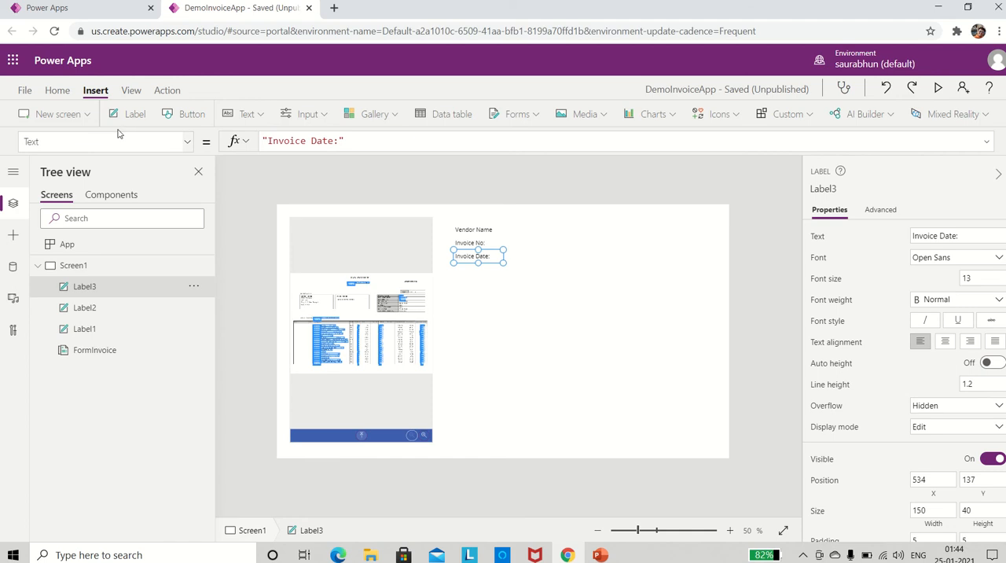
Add a label reading "Invoice Total:" directly below the Invoice Date: label, at about X 534, Y 177.
click(115, 118)
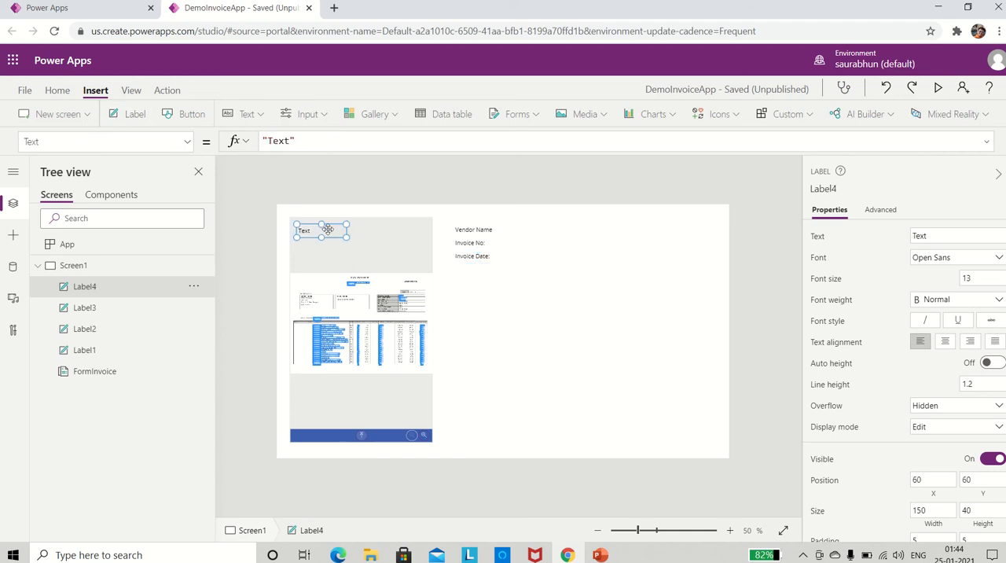
drag(325, 230, 485, 268)
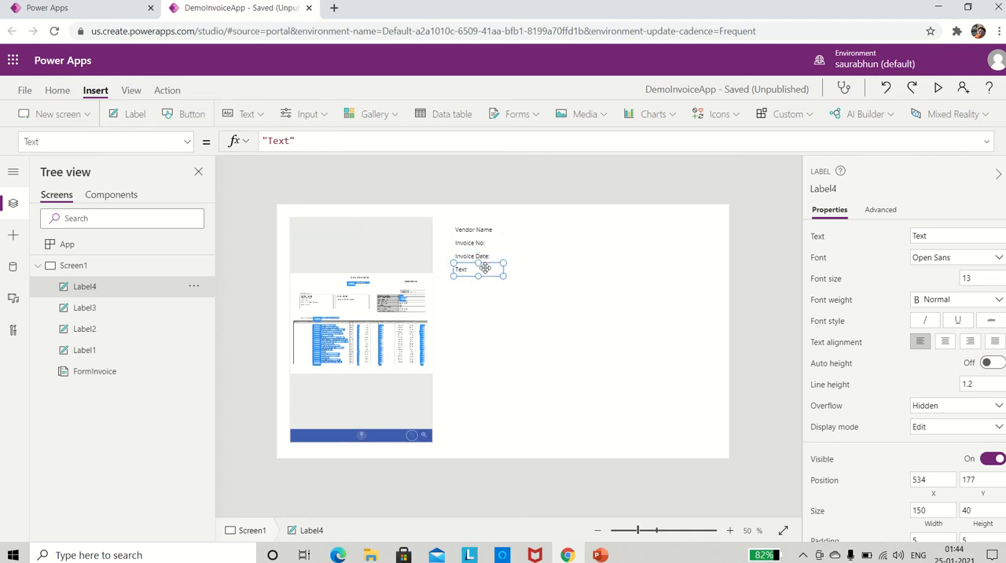
double_click(921, 235)
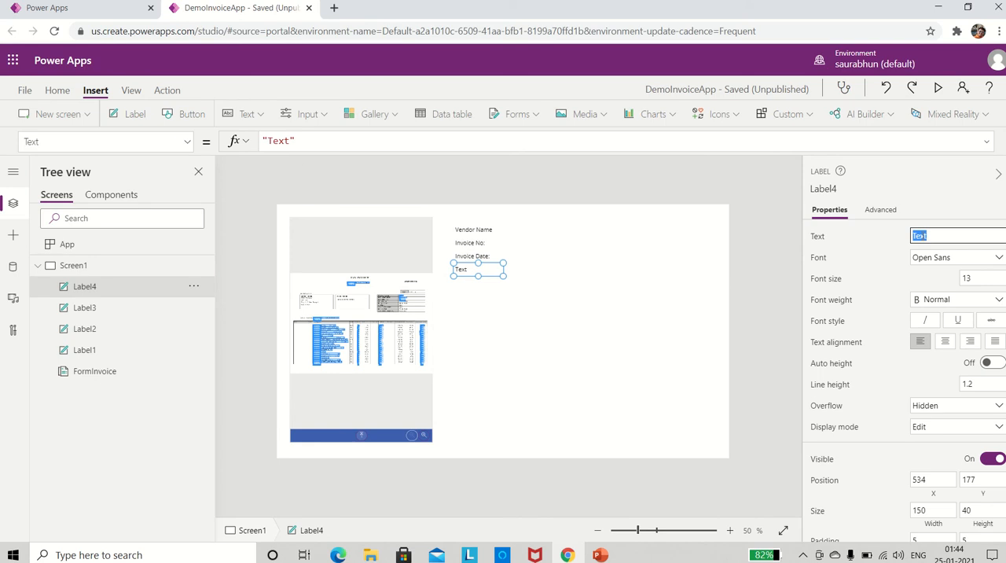
text(P)
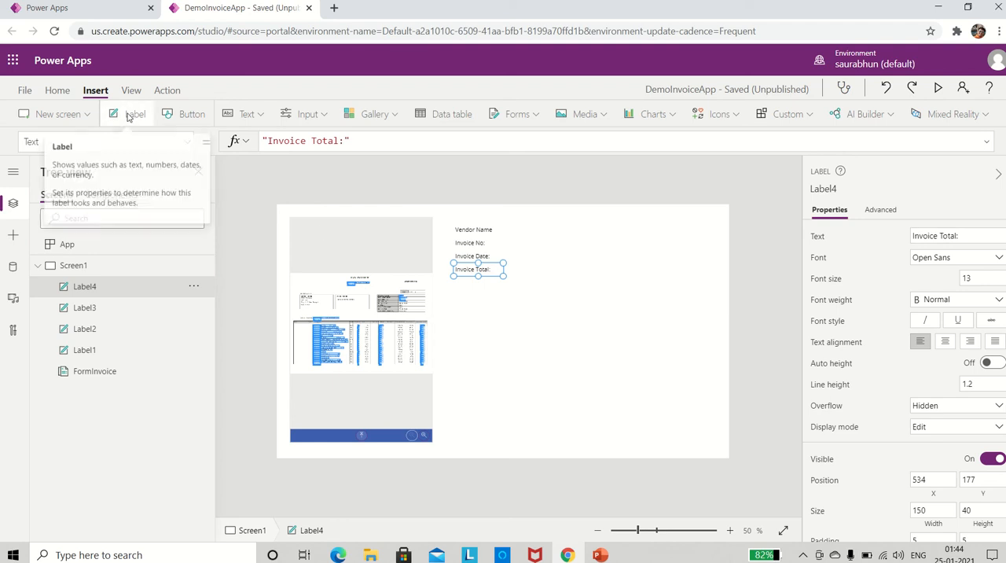
Add a label reading "Payment Terms:" directly below the Invoice Total: label, at about X 534, Y 217.
click(132, 114)
drag(341, 235, 486, 283)
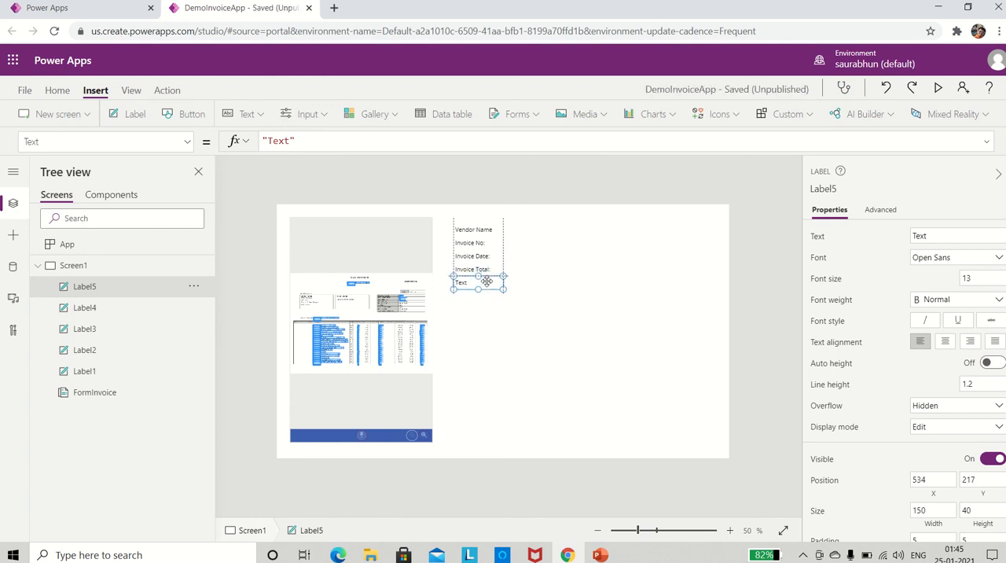
click(934, 235)
key(ctrl+a)
text(P)
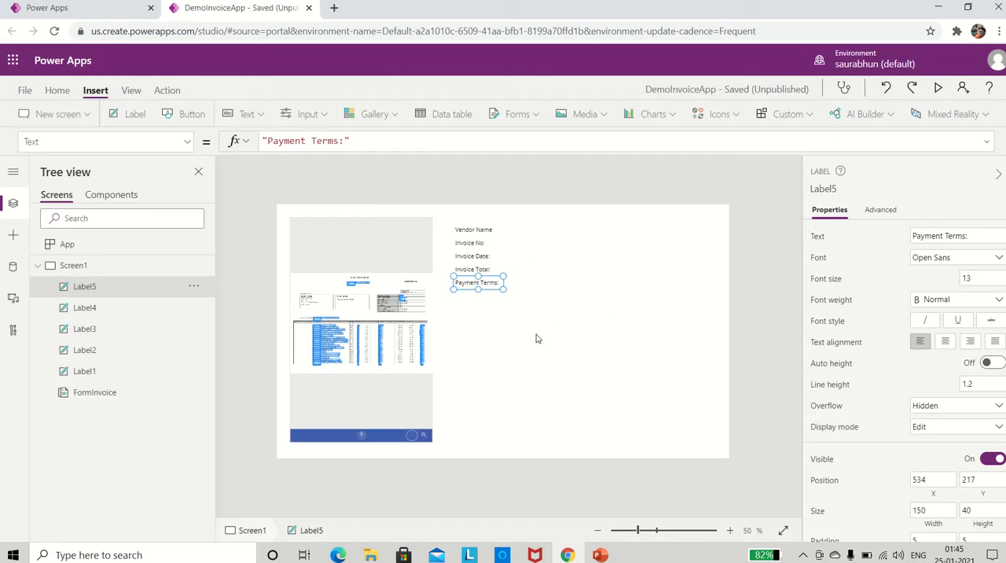
Add a label beside the Vendor Name label, at about X 724, Y 57.
click(536, 338)
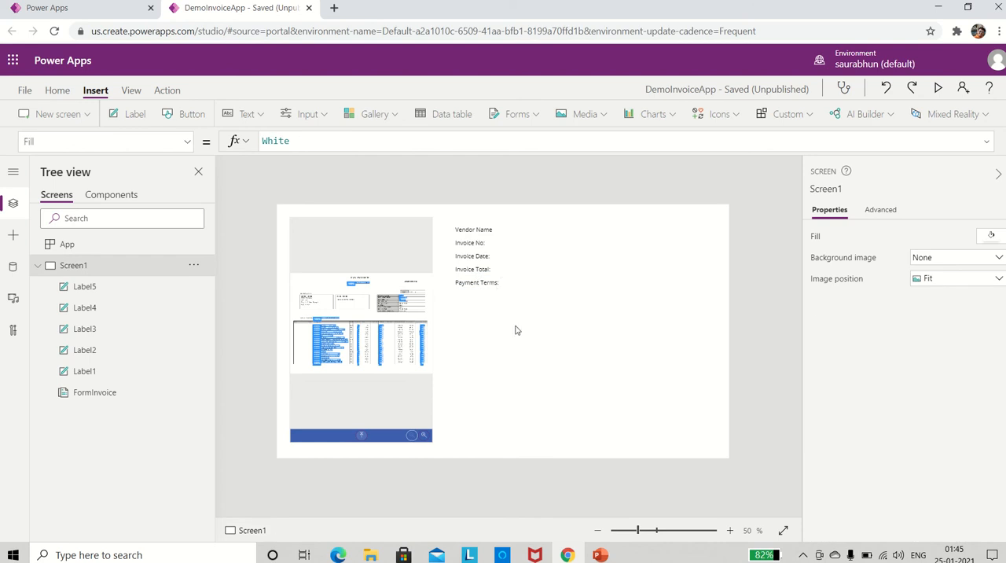
click(480, 233)
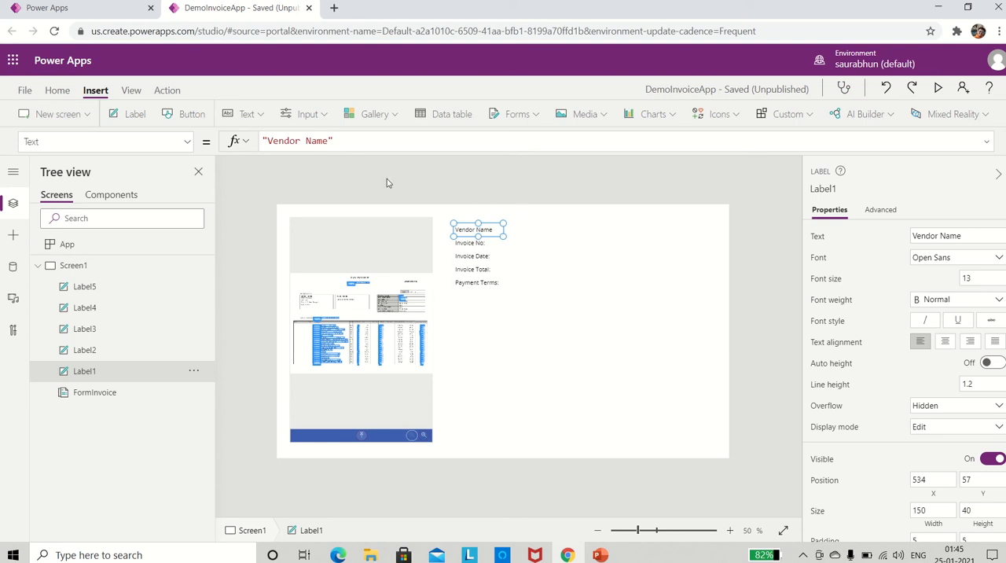
click(512, 327)
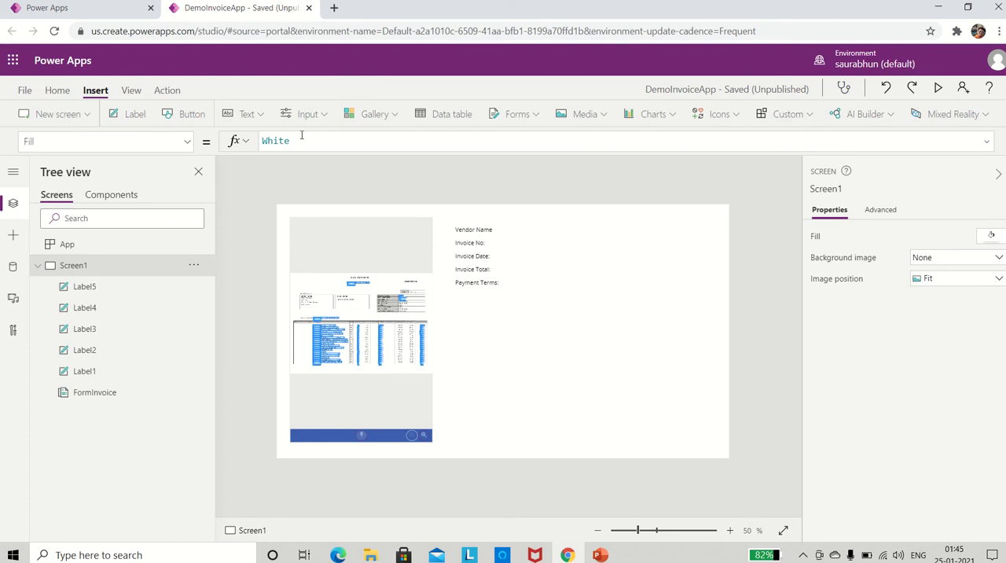
click(133, 116)
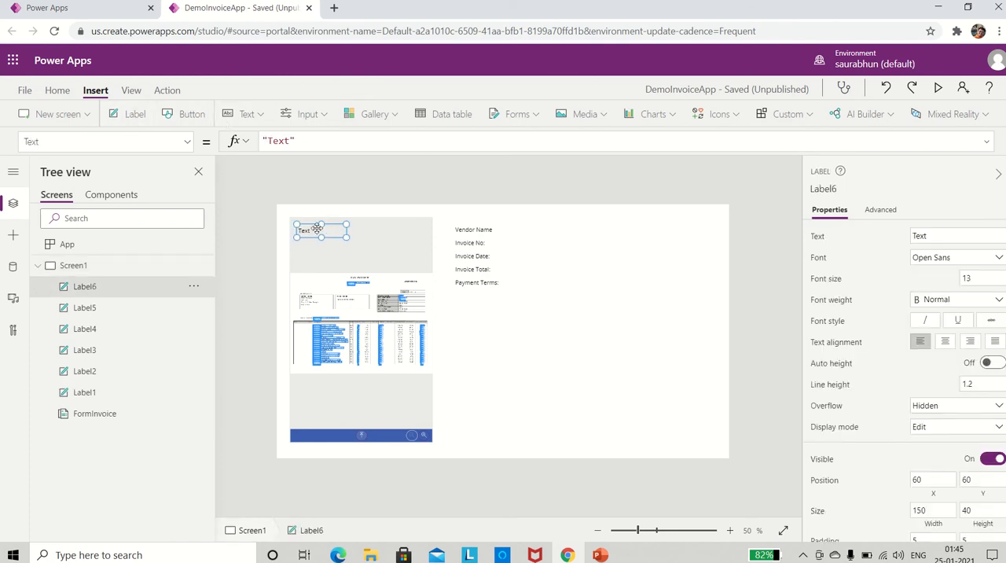
drag(317, 229, 536, 229)
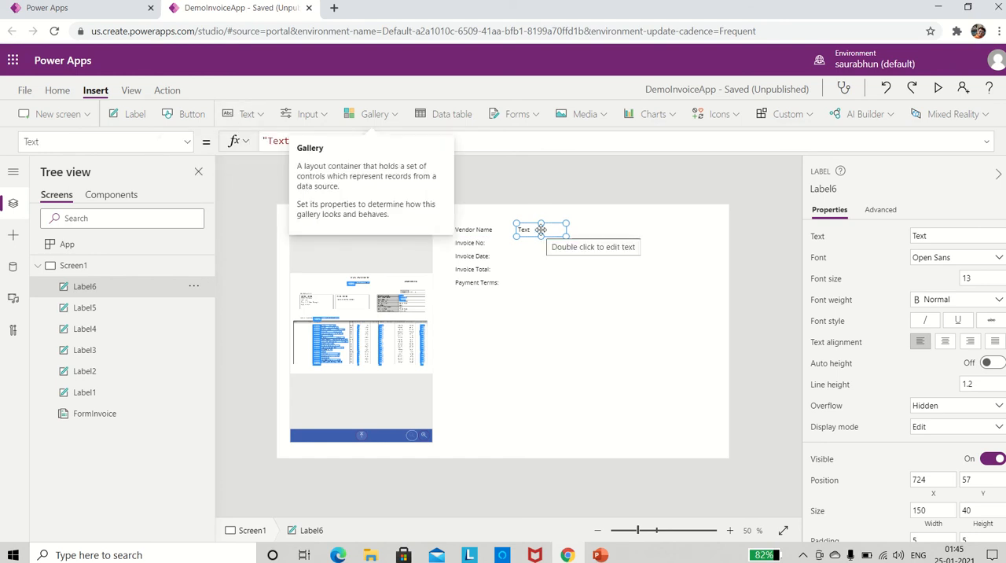
Set the new label's text formula to FormInvoice.Fields.VendorName and widen the label so the vendor name fits on one line.
click(492, 138)
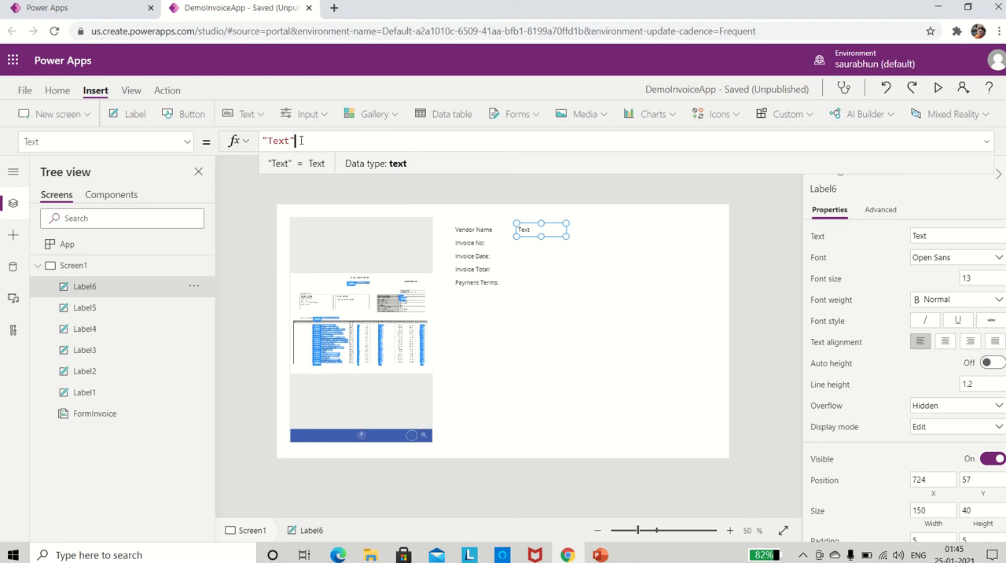
drag(300, 140, 234, 140)
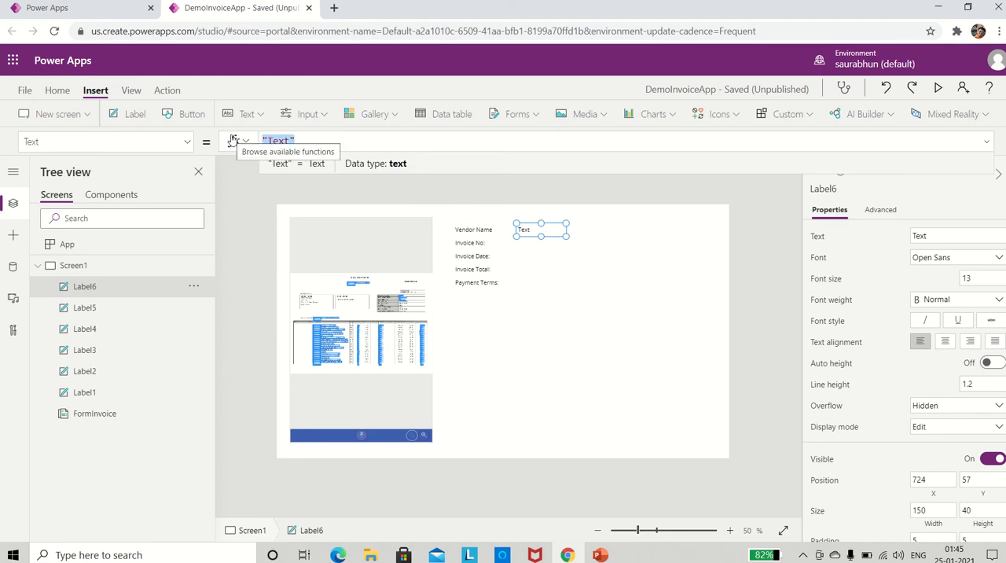
text(FormIn)
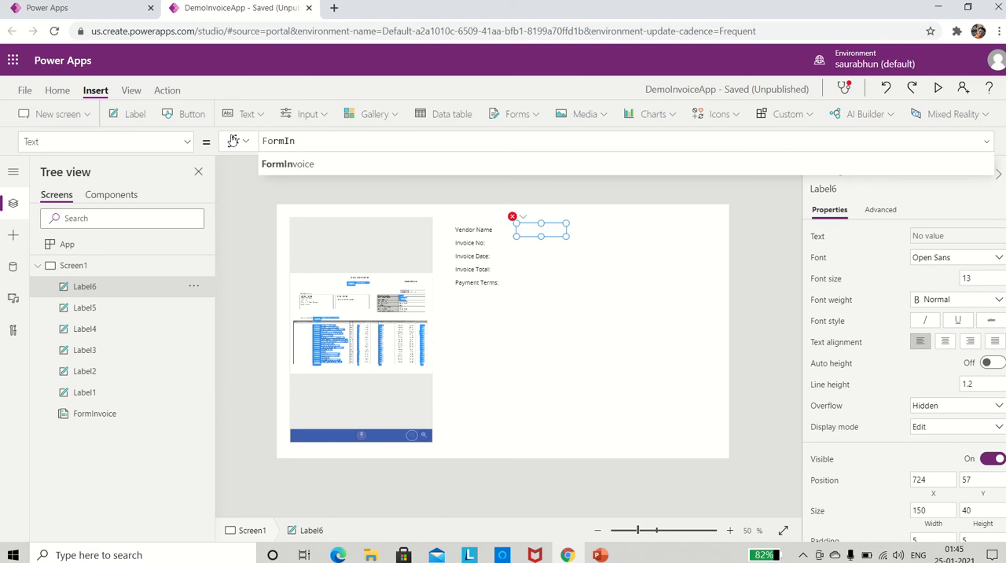
key(Tab)
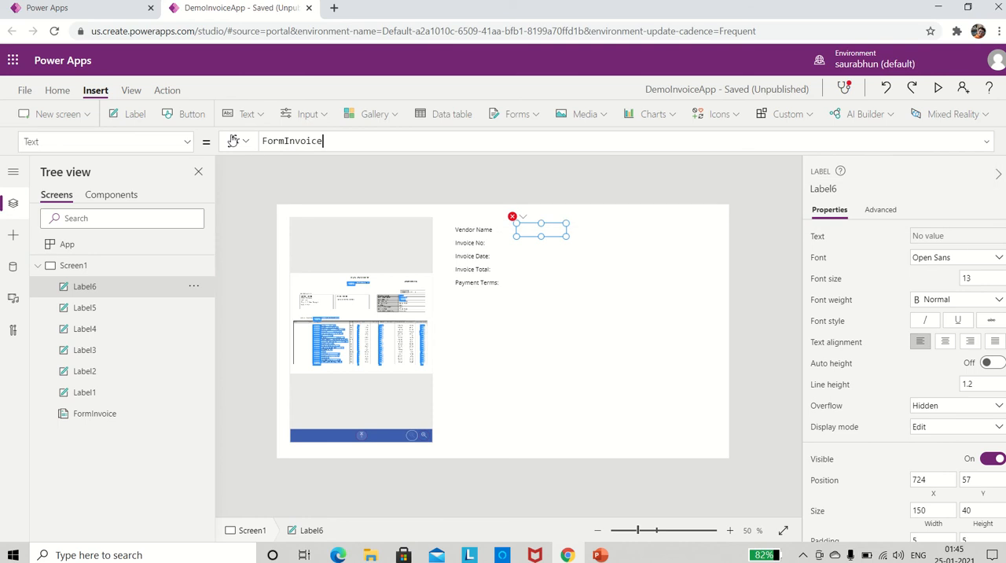
text(.)
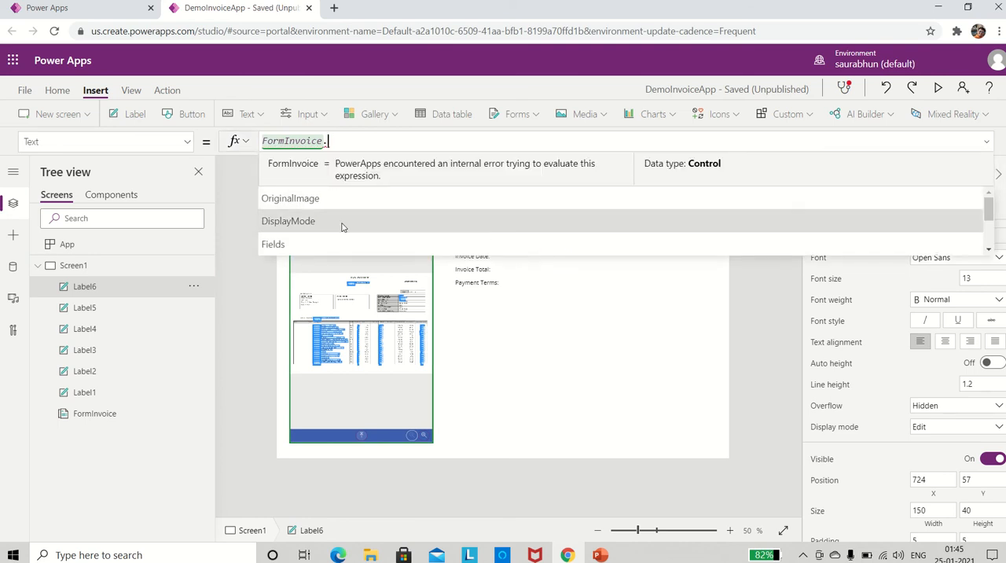
scroll(341, 227, down, 3)
scroll(342, 227, down, 1)
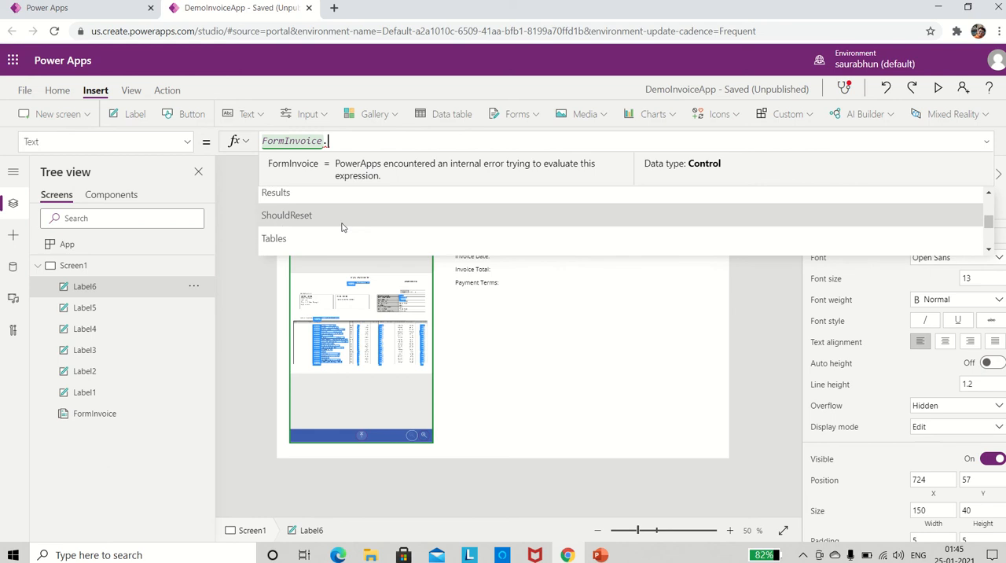
text(va)
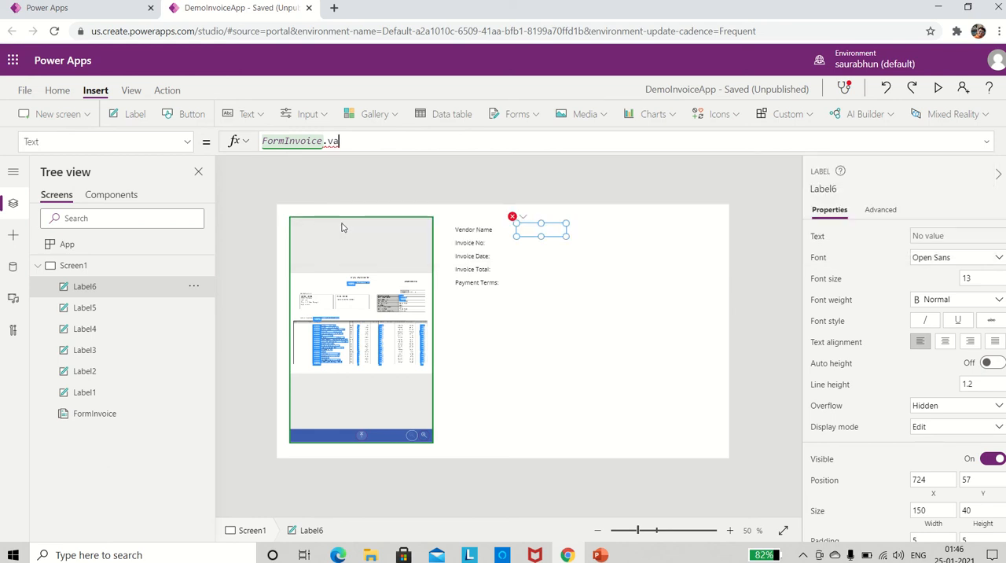
key(BackSpace)
key(BackSpace)
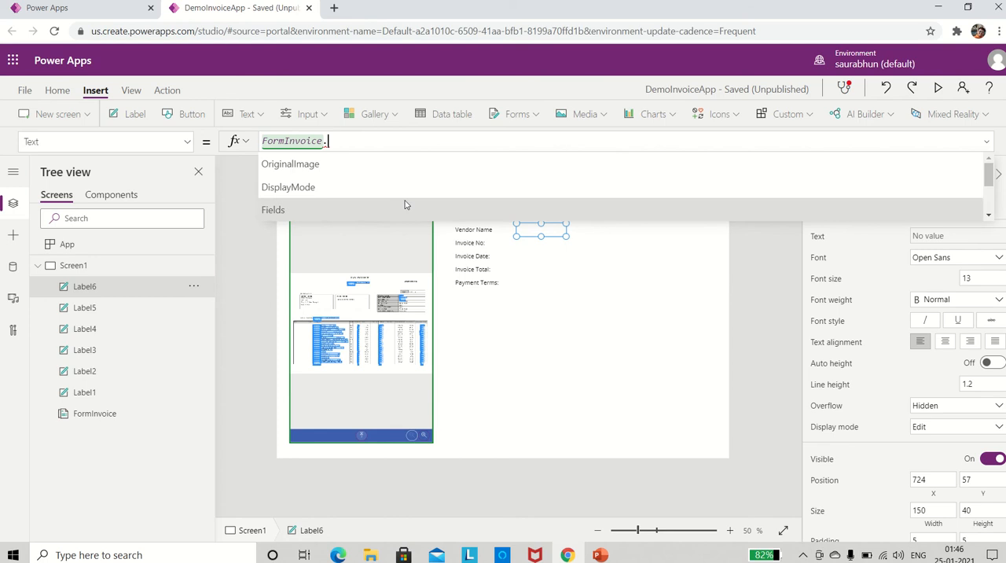
scroll(404, 204, down, 1)
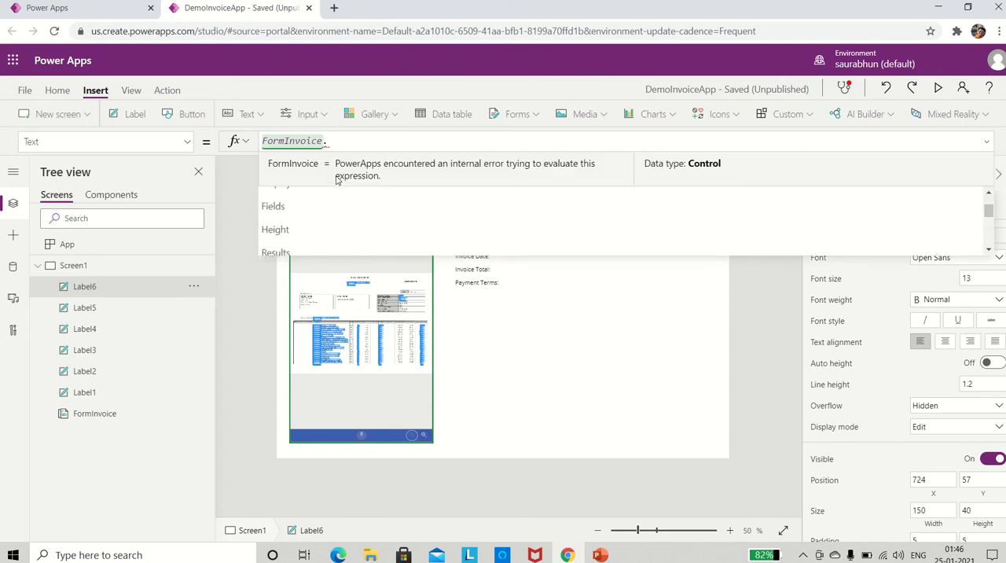
click(298, 207)
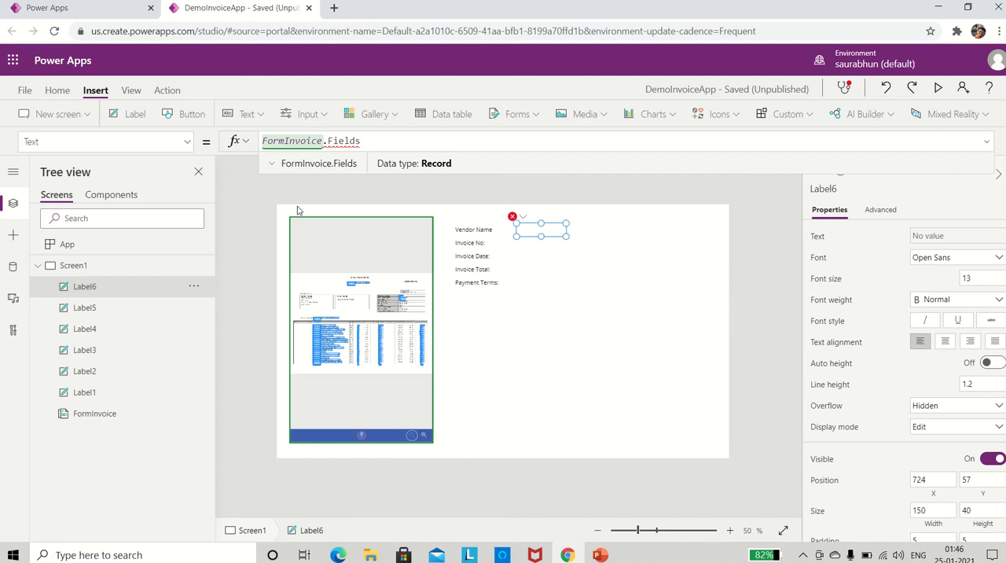
text(.)
scroll(297, 206, down, 2)
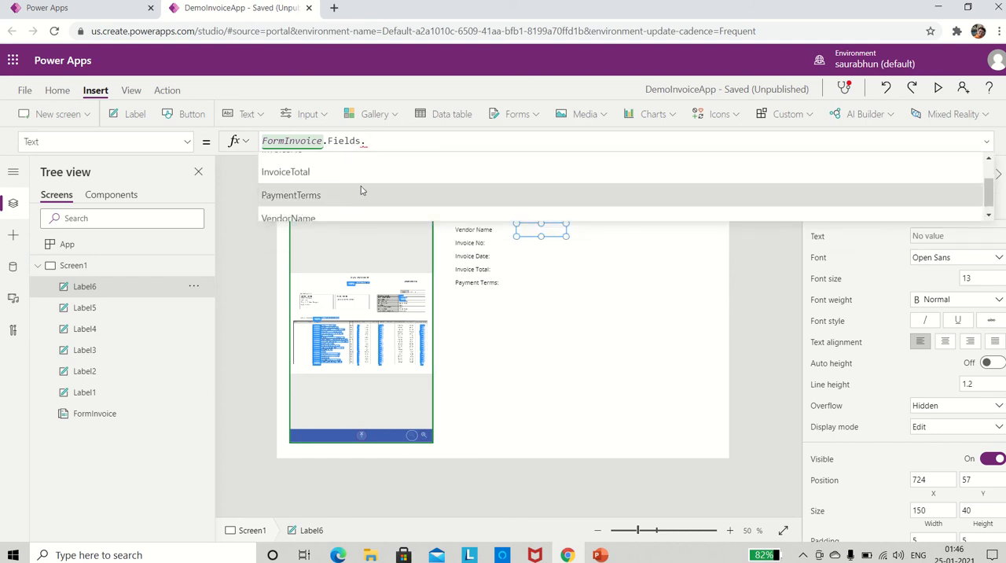
click(311, 217)
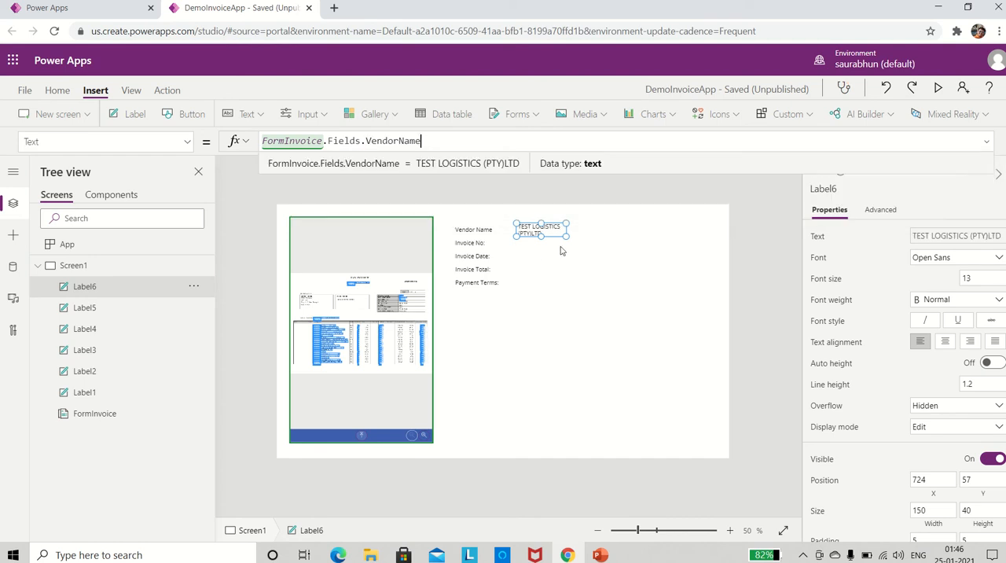
drag(564, 235, 681, 235)
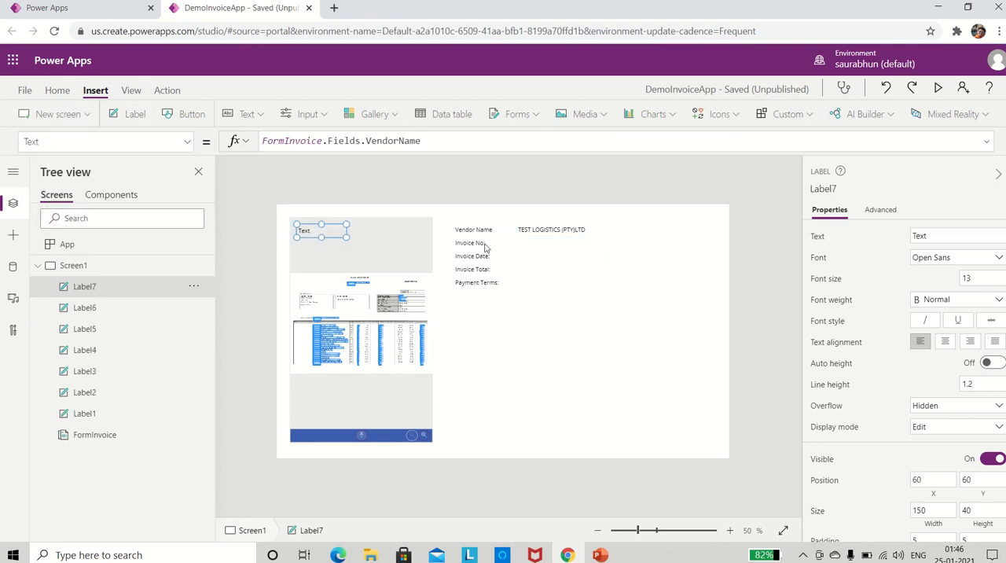
Place a new label beside Invoice No:, at about X 724, Y 97, and set its text formula to FormInvoice.Fields.InvoiceNo.
drag(309, 230, 529, 242)
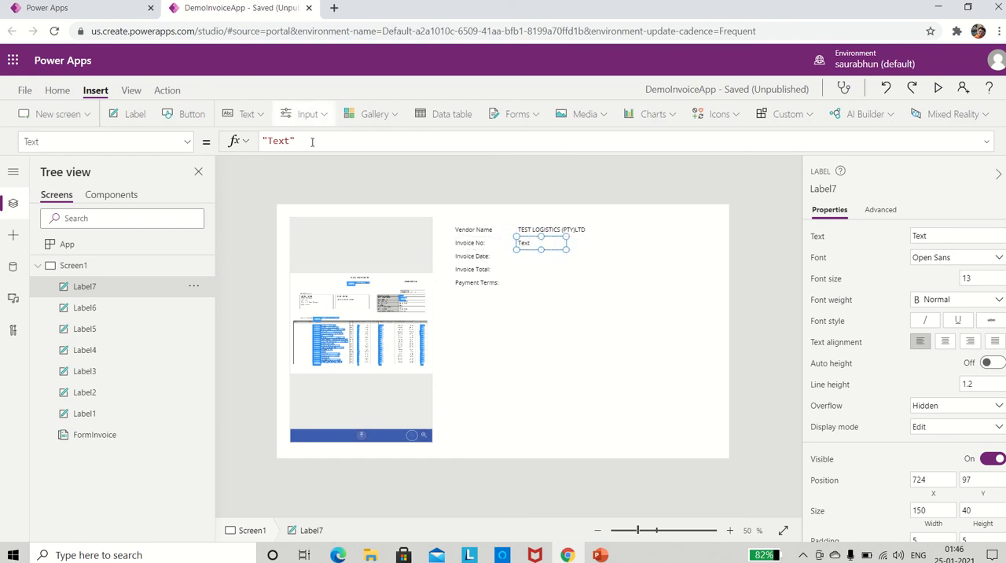
drag(311, 142, 236, 140)
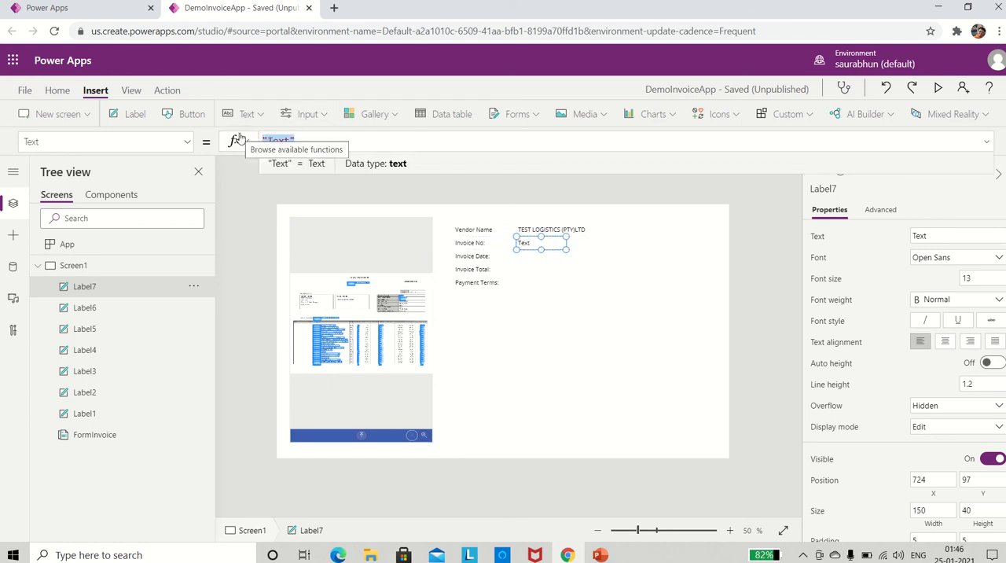
text(FormInvo)
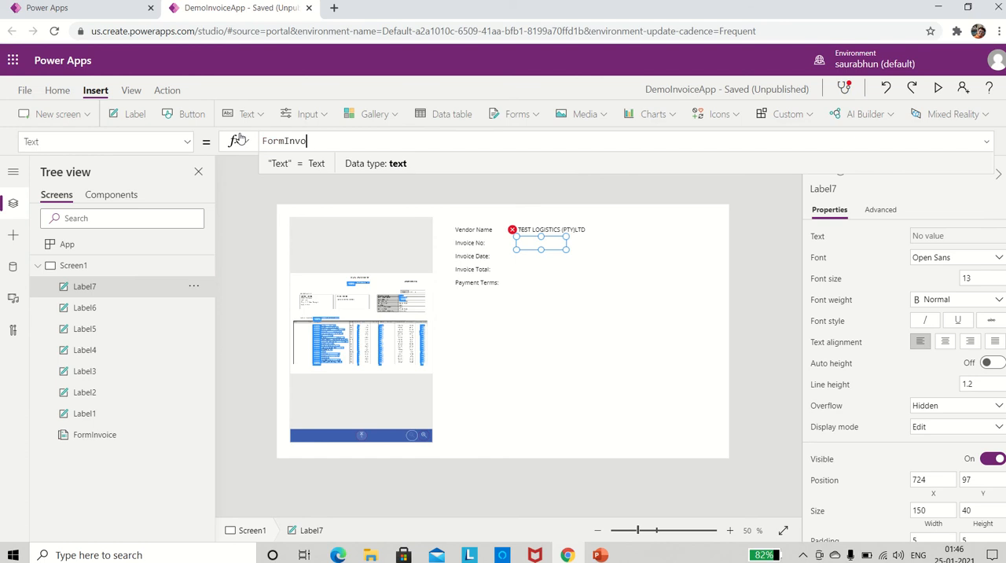
text(ice)
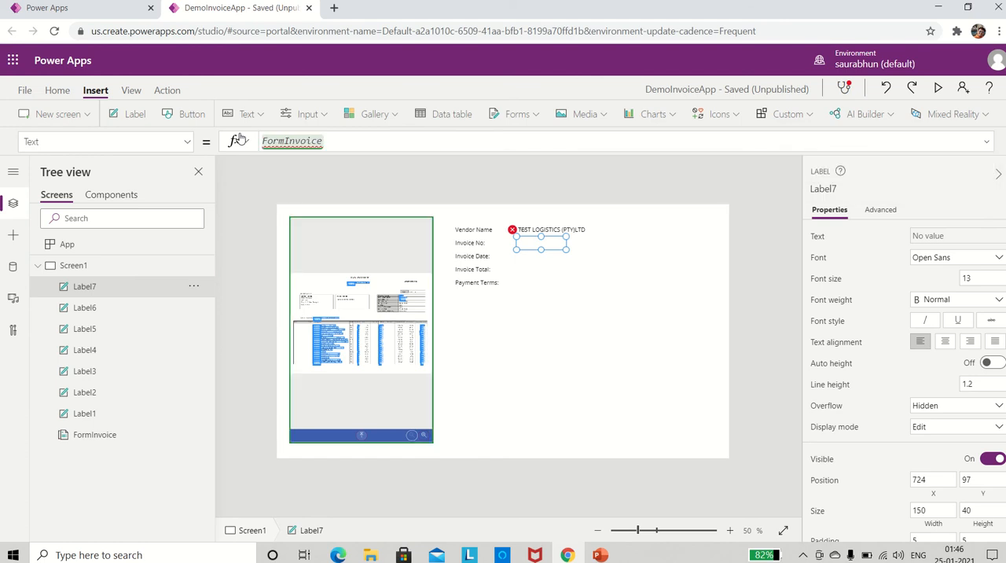
text(.Fields.)
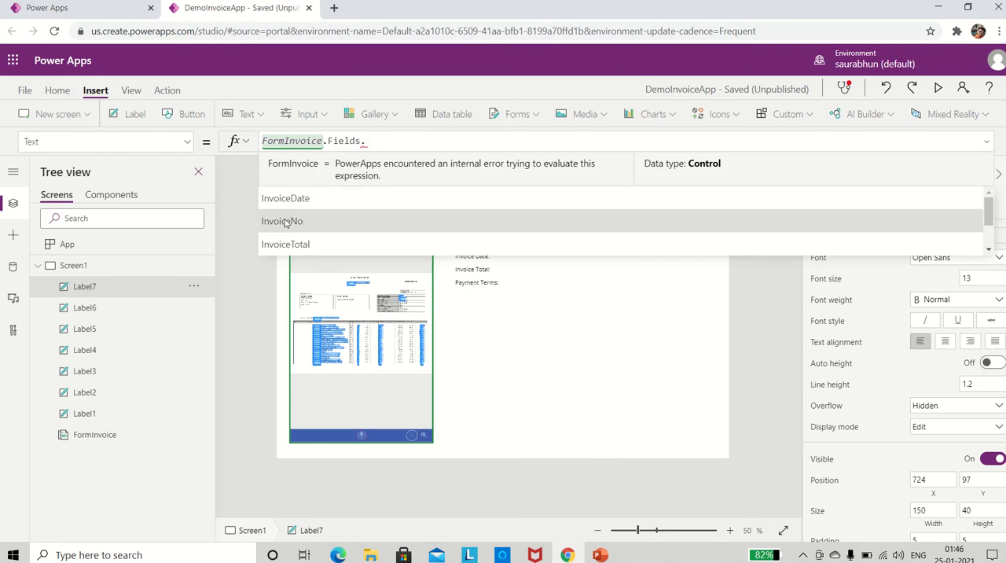
click(284, 222)
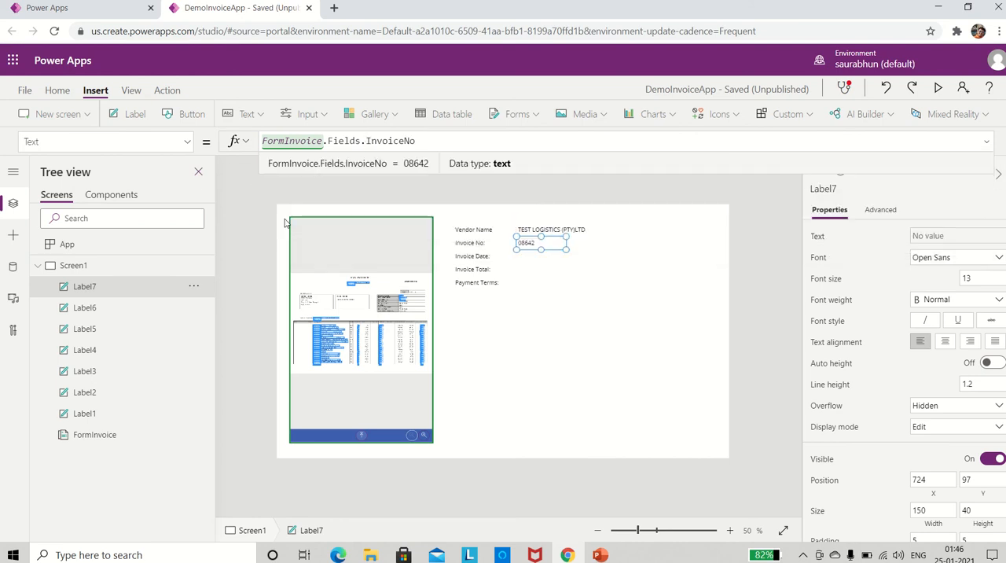
Add a label beside Invoice Date:, at about X 724, Y 137, and set its text formula to FormInvoice.Fields.InvoiceDate.
click(128, 119)
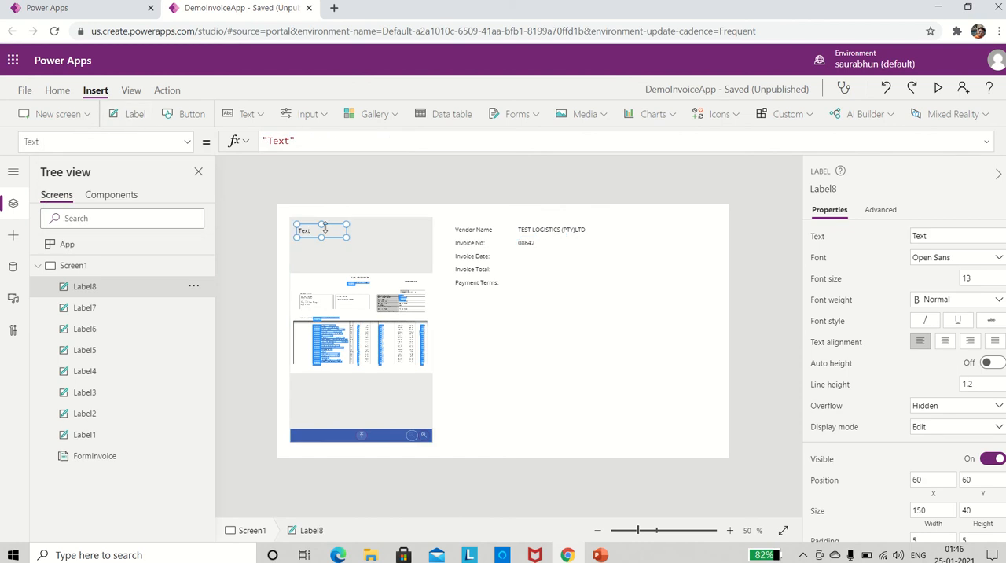
drag(324, 228, 552, 251)
drag(299, 141, 235, 142)
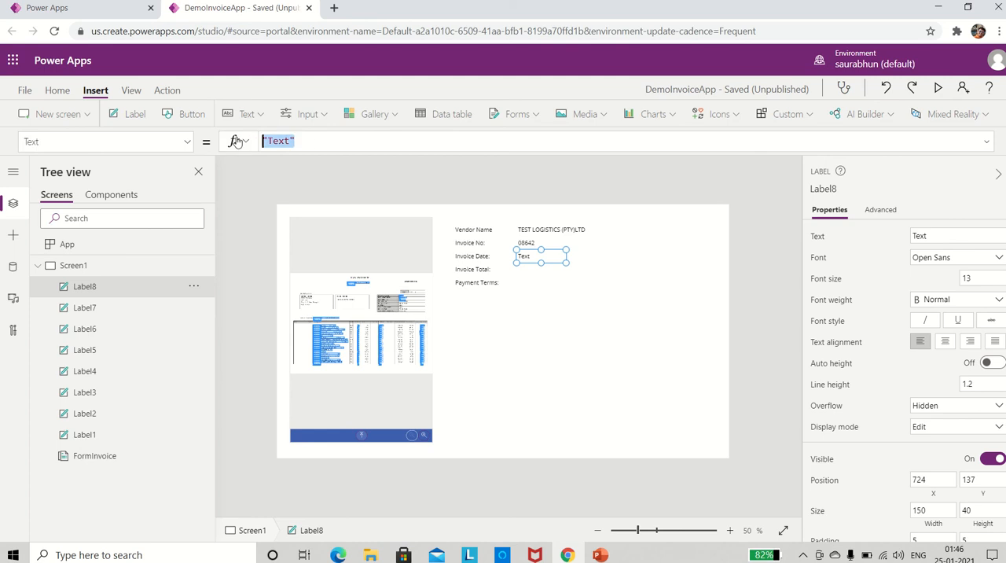
text(FormInv)
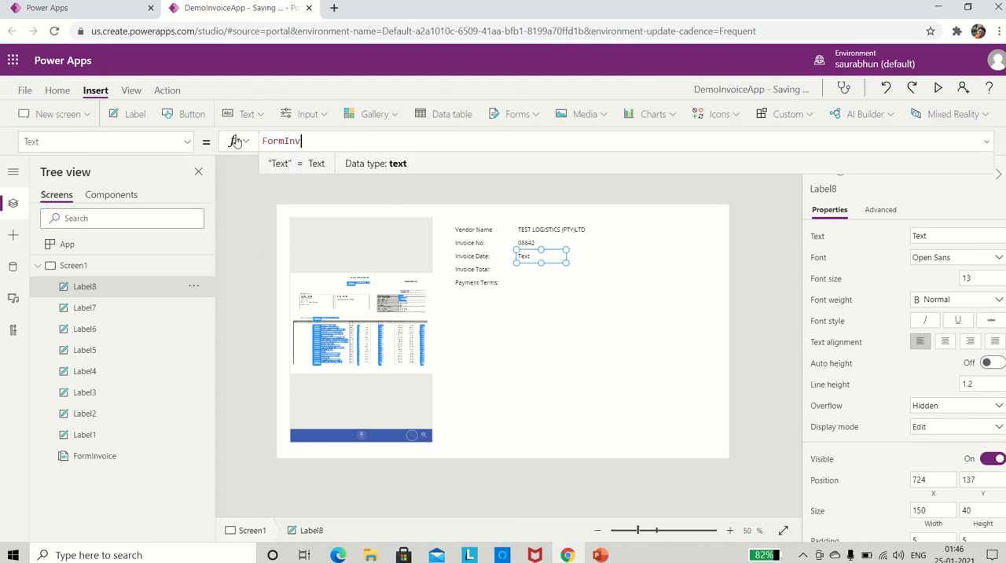
text(oice.F)
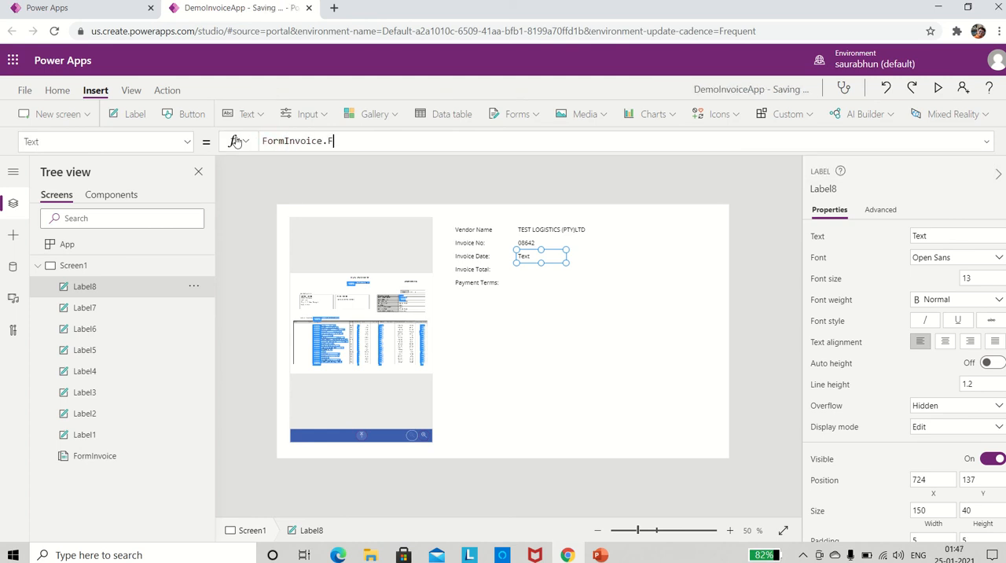
text(iel)
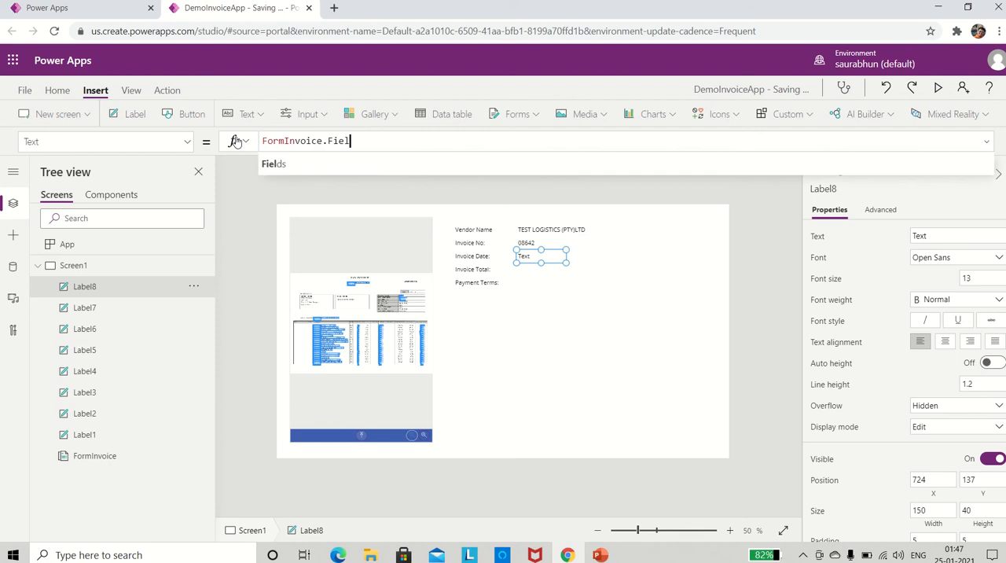
text(ds.)
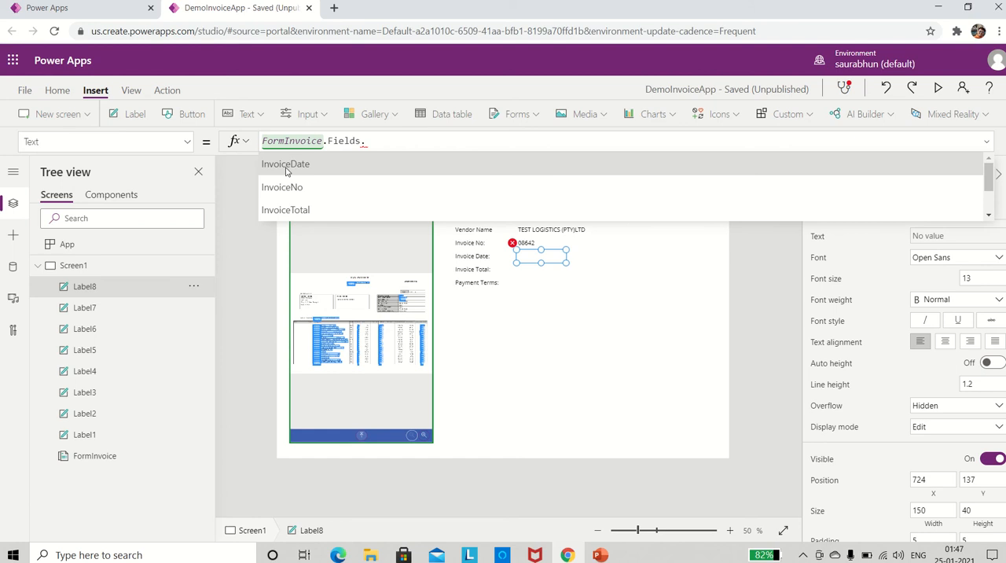
click(285, 165)
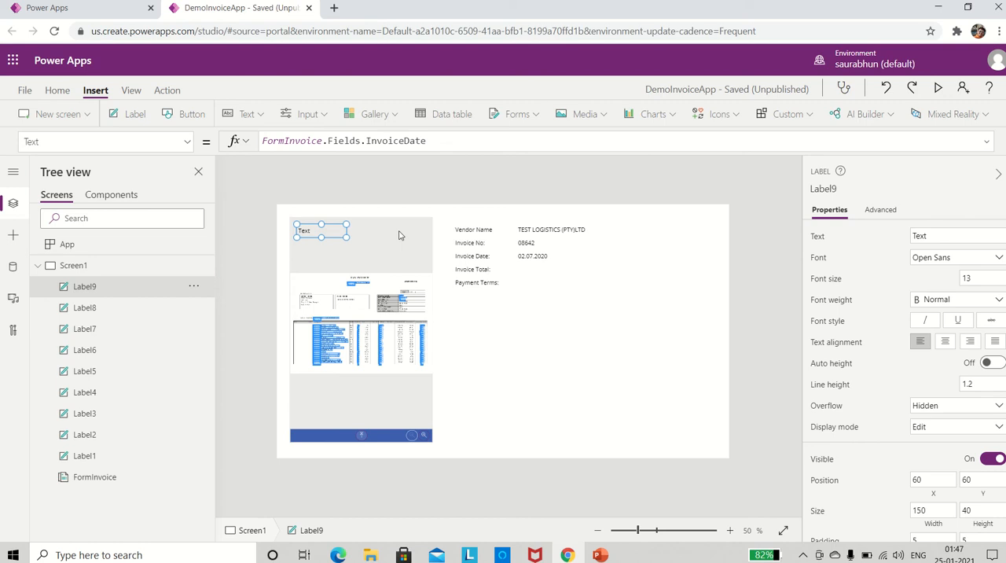
Place the new label beside Invoice Total:, at about X 724, Y 177, and set its text formula to FormInvoice.Fields.InvoiceTotal.
drag(334, 227, 554, 266)
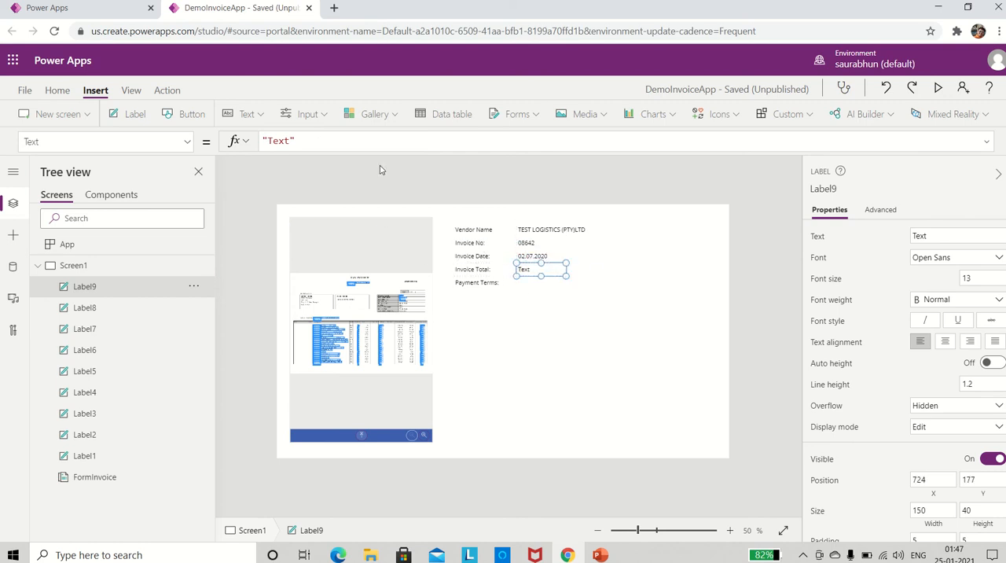
drag(318, 141, 240, 139)
text(Form)
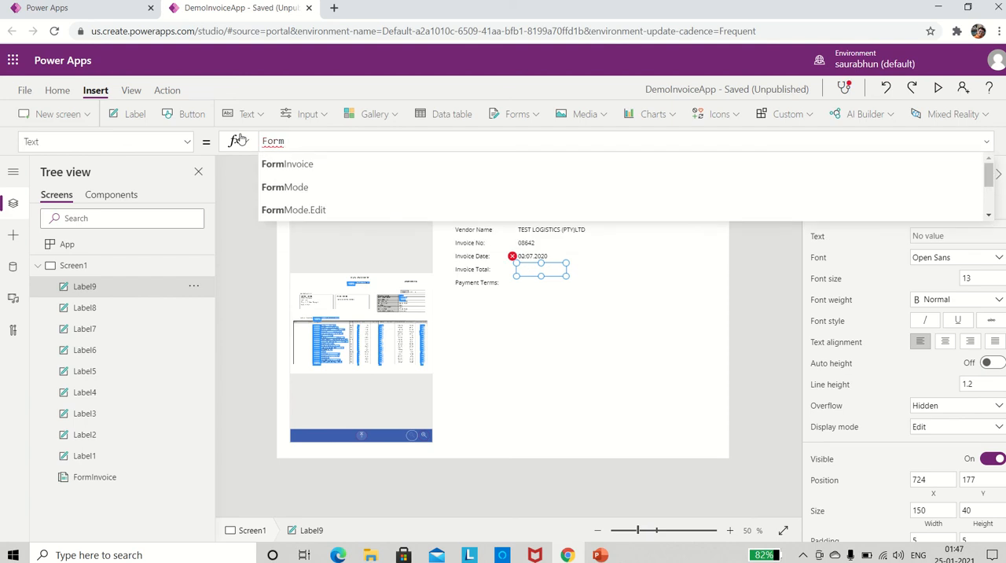
key(Tab)
text(.Fi)
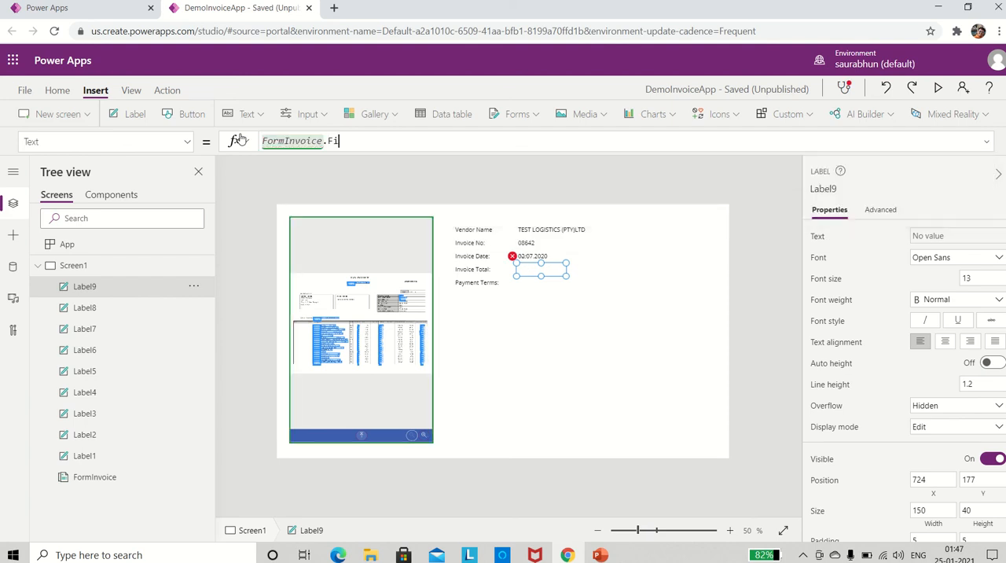
text(elds.Inv)
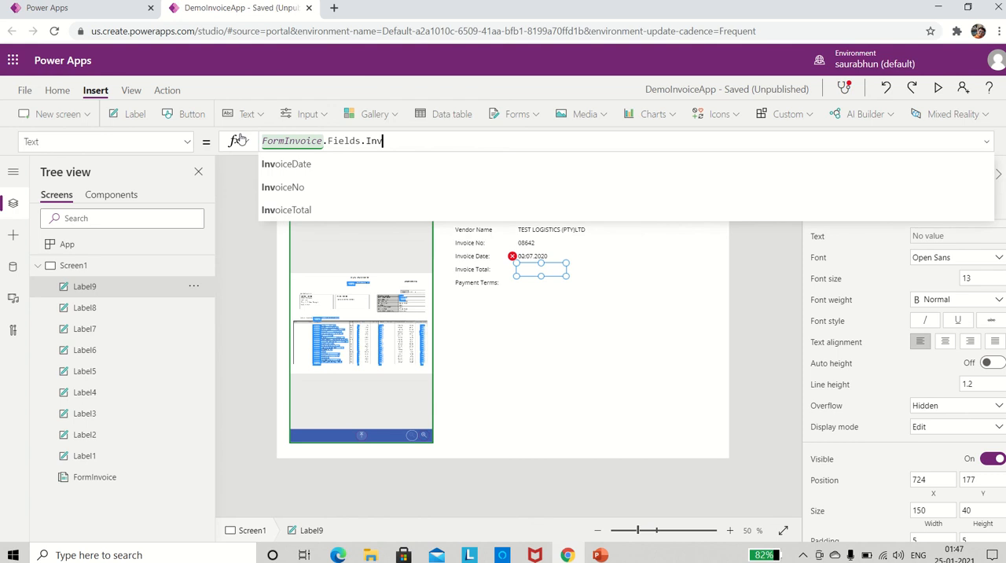
key(Tab)
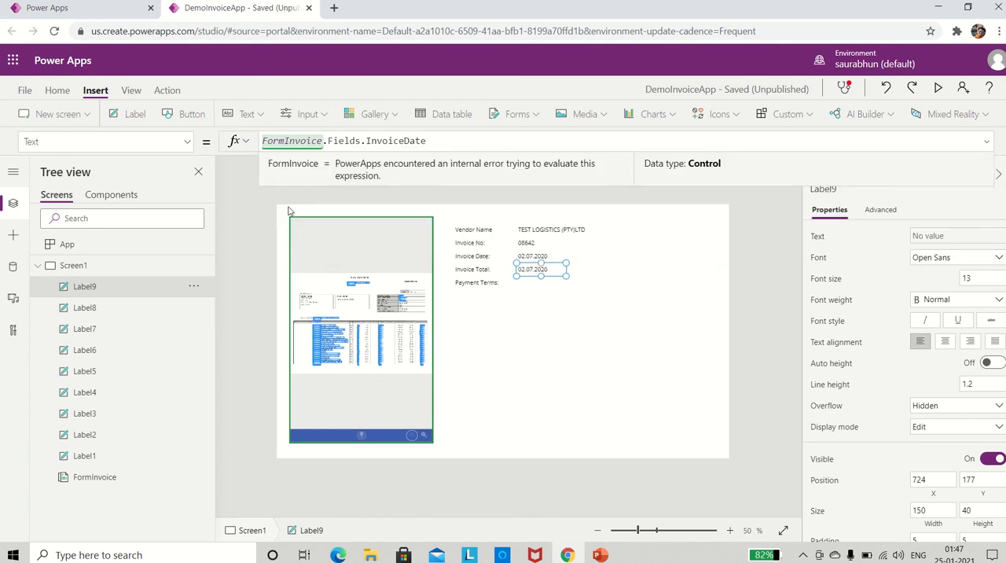
key(BackSpace)
key(BackSpace)
key(BackSpace)
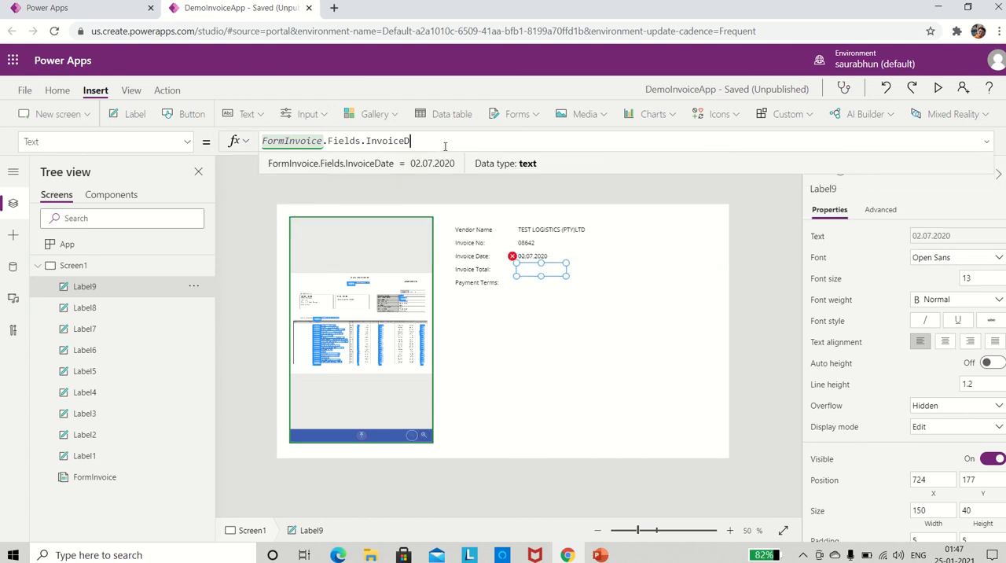
text(Total)
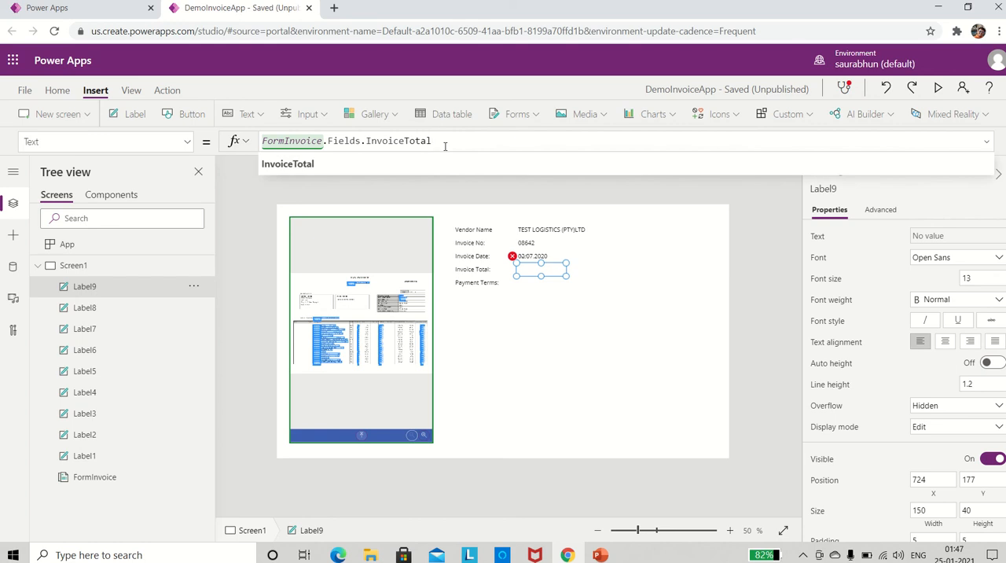
click(522, 322)
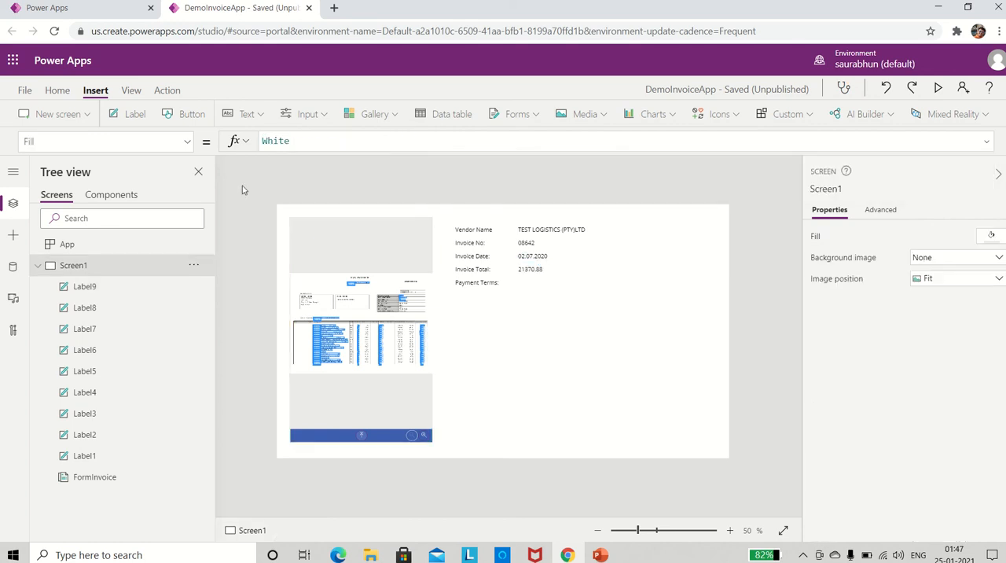
Add a label beside Payment Terms:, at about X 724, Y 217.
click(126, 114)
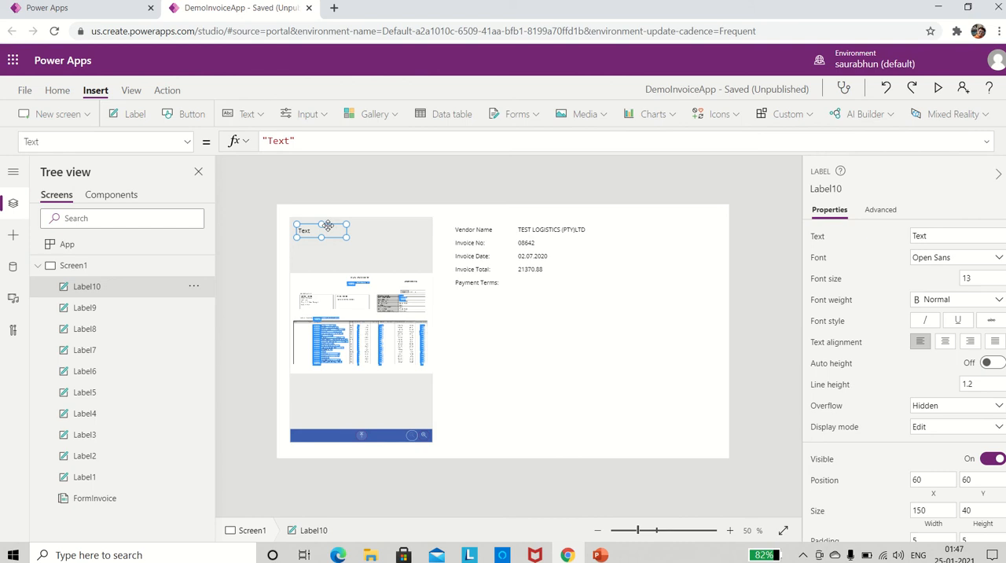
drag(327, 226, 550, 275)
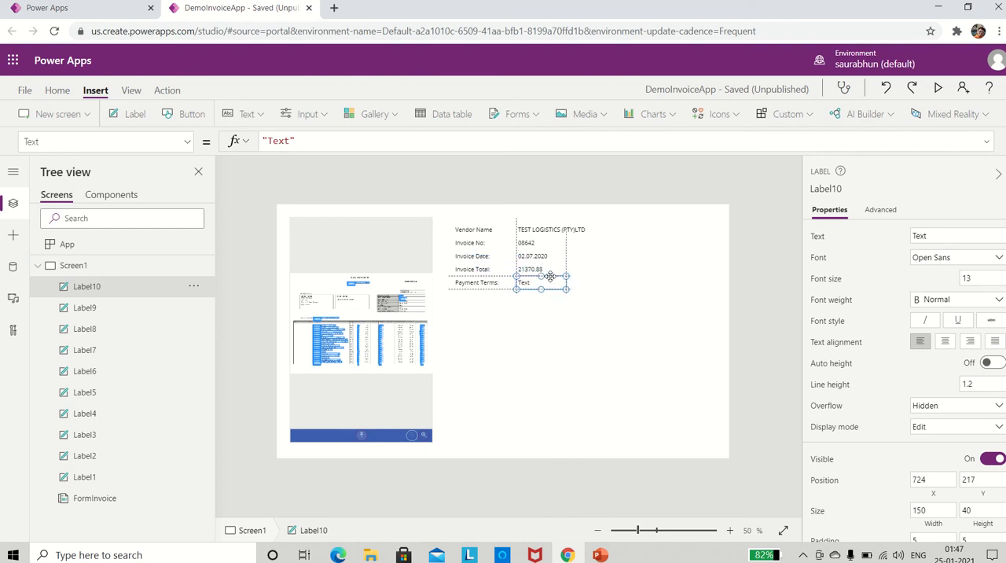
Set the new label's text formula to FormInvoice.Fields.PaymentTerms and widen the label to about 590 so the terms fit on one line.
drag(296, 140, 240, 141)
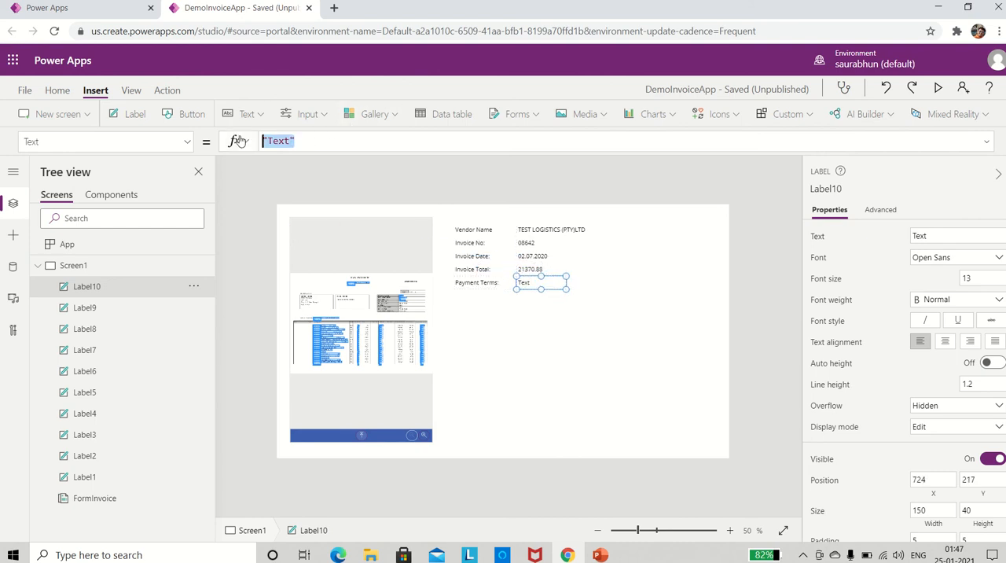
text(FormInv)
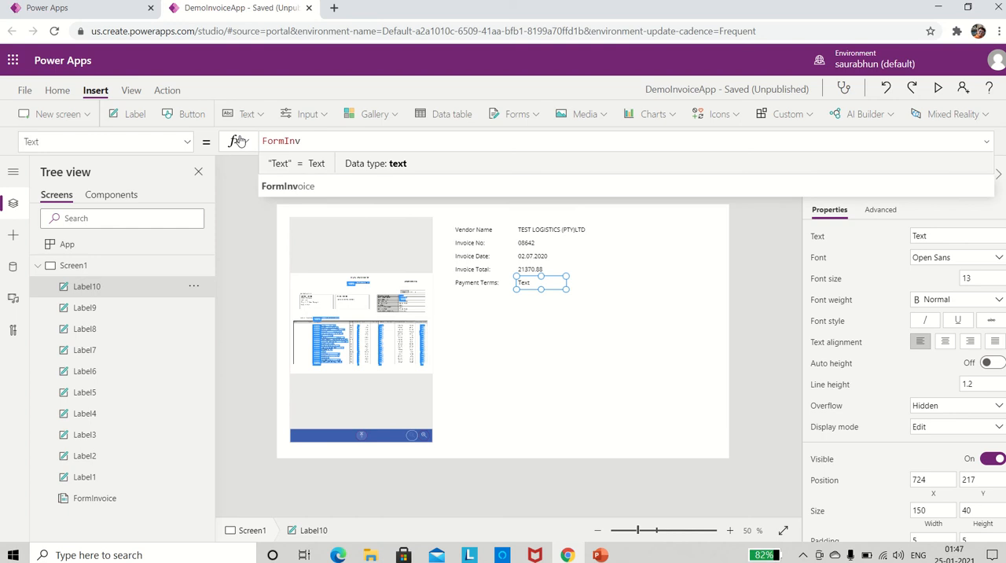
key(Tab)
text(.Fi)
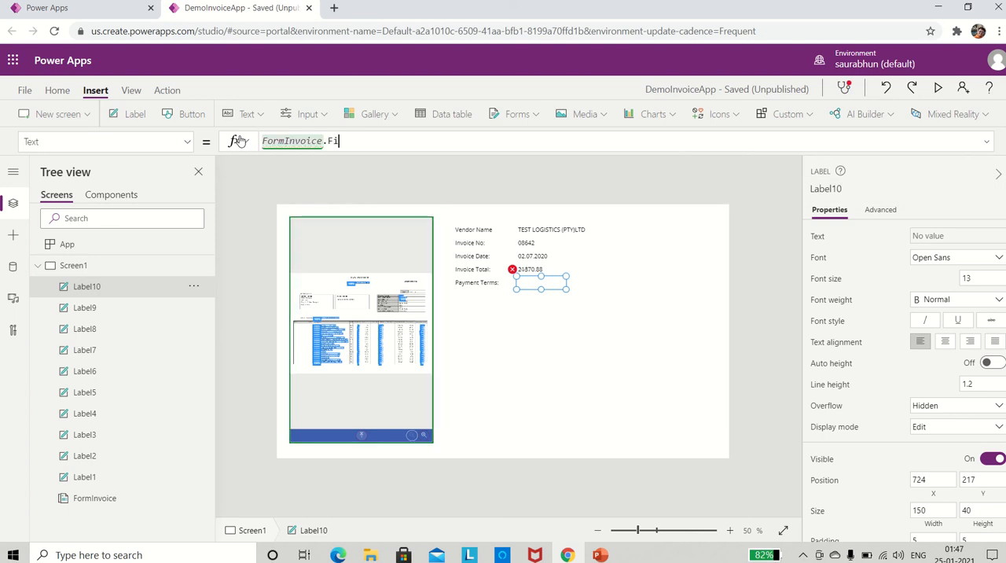
text(elds)
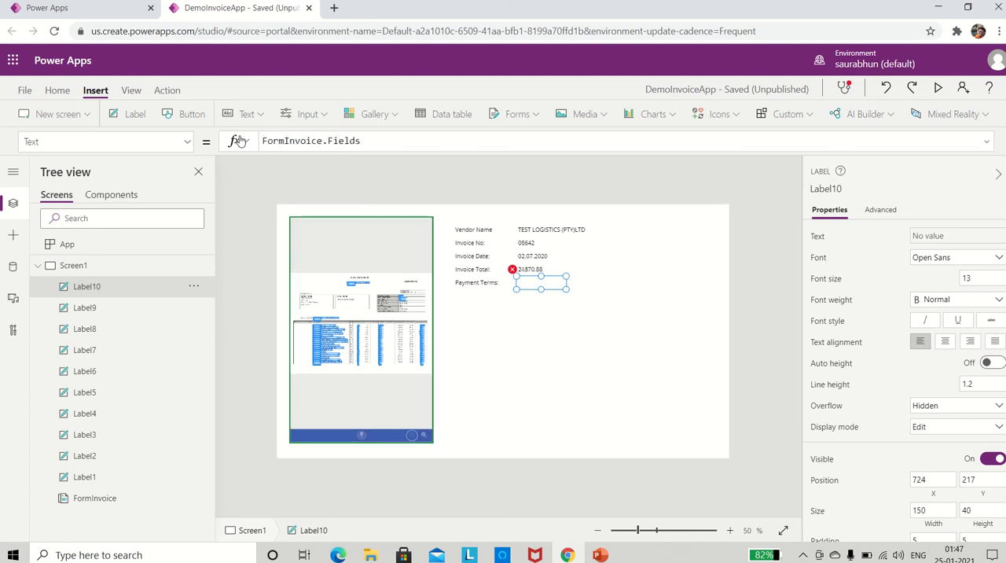
text(.)
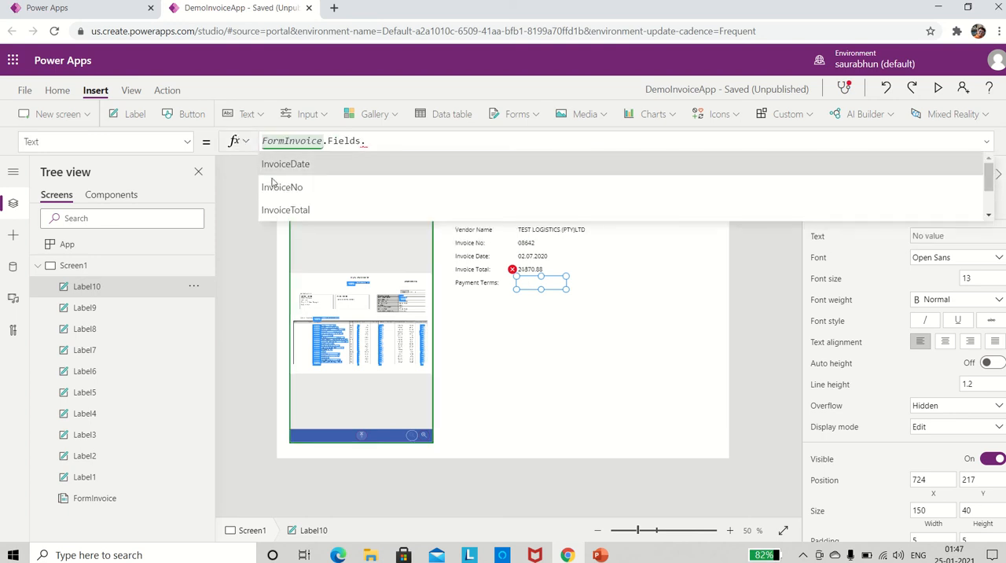
scroll(351, 202, down, 2)
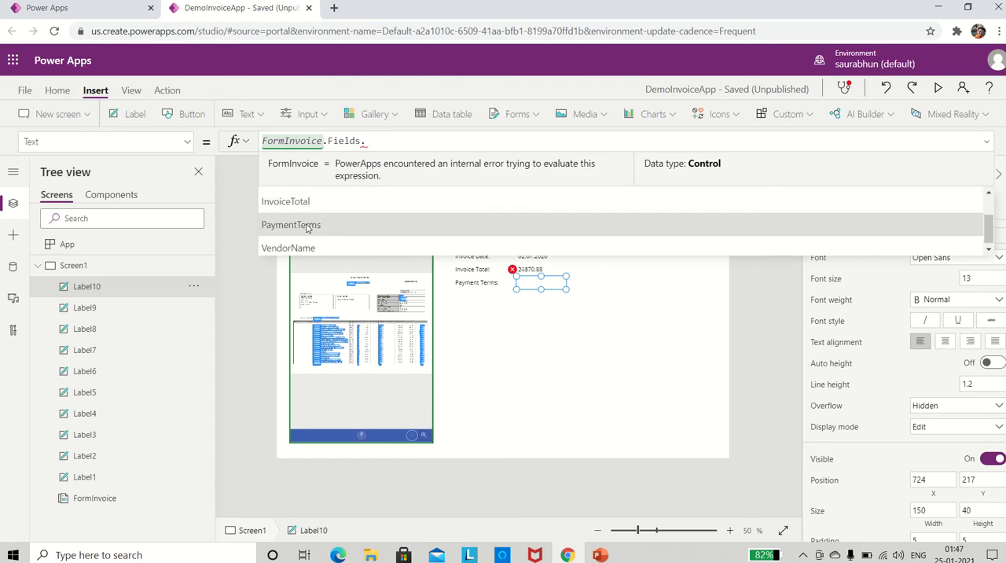
click(307, 226)
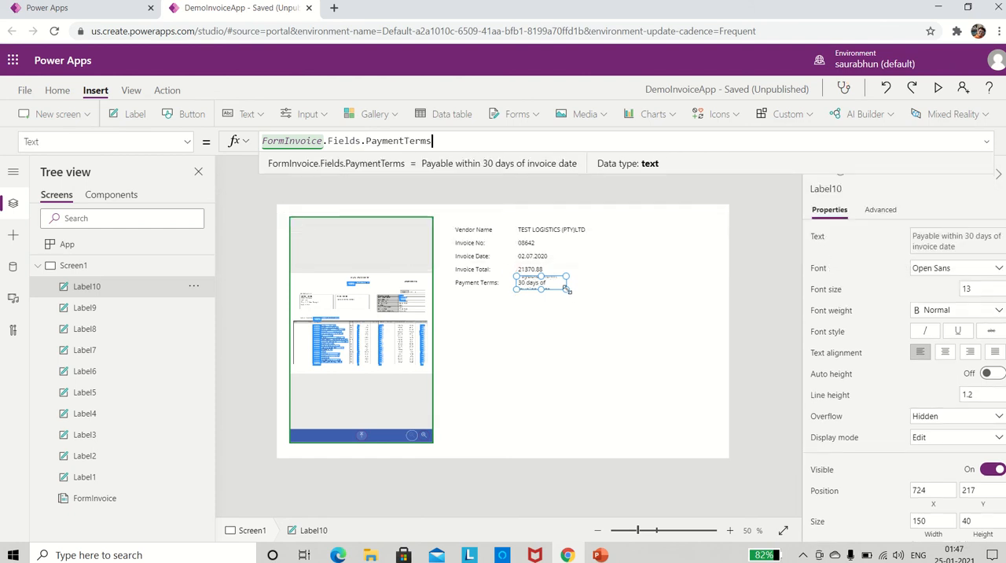
drag(565, 288, 713, 291)
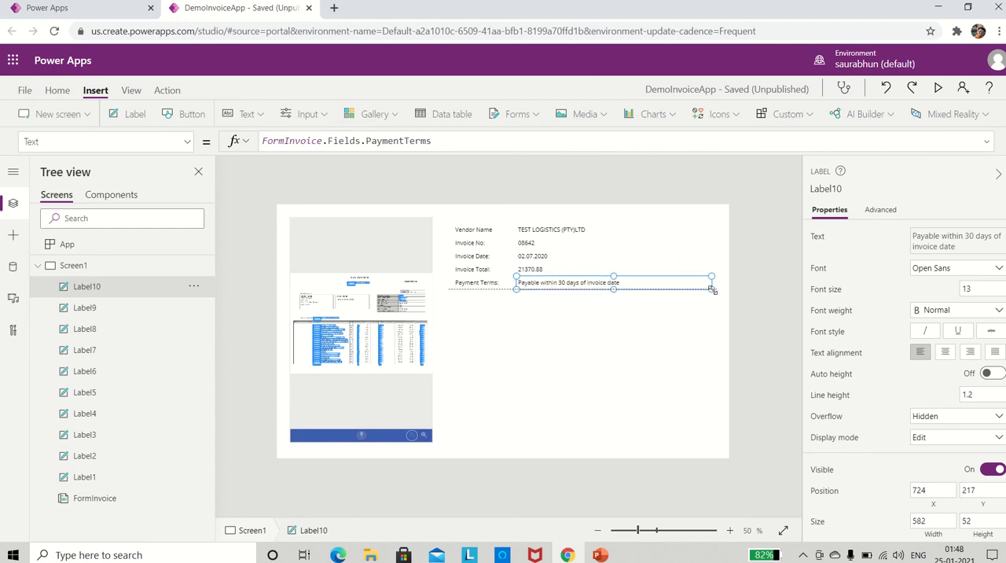
click(595, 324)
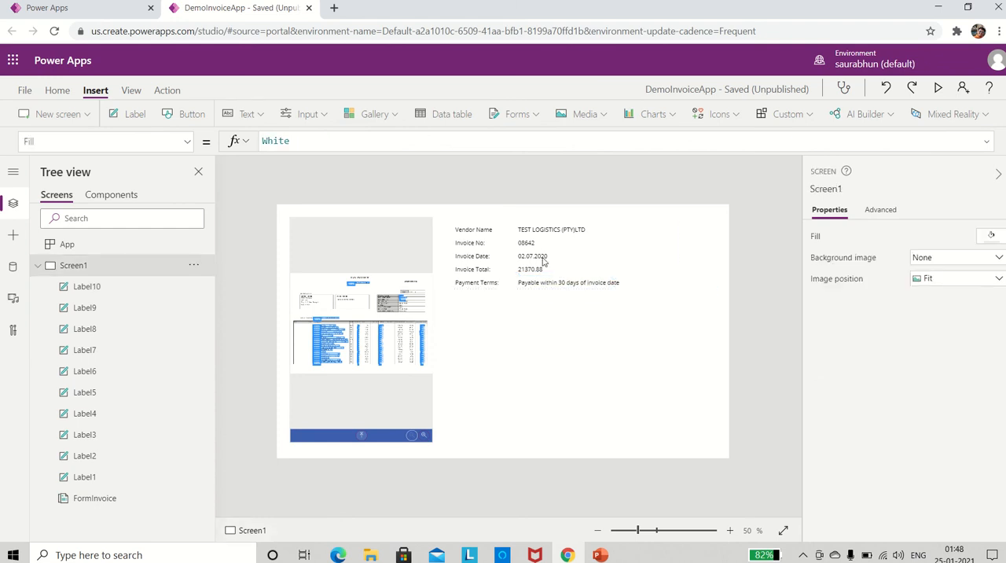
Examine the Text property and formula of the value label beside Vendor Name.
click(537, 230)
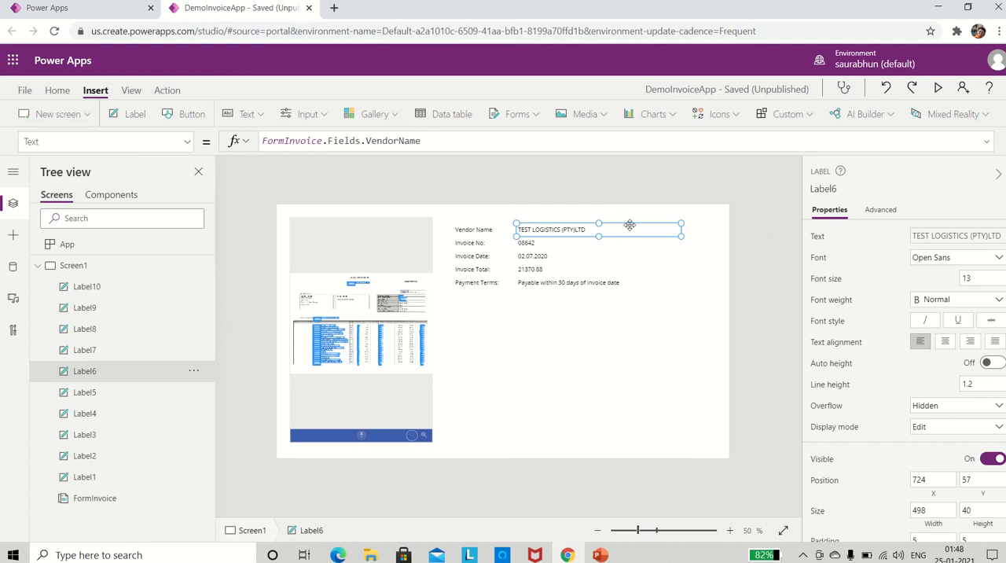
click(69, 141)
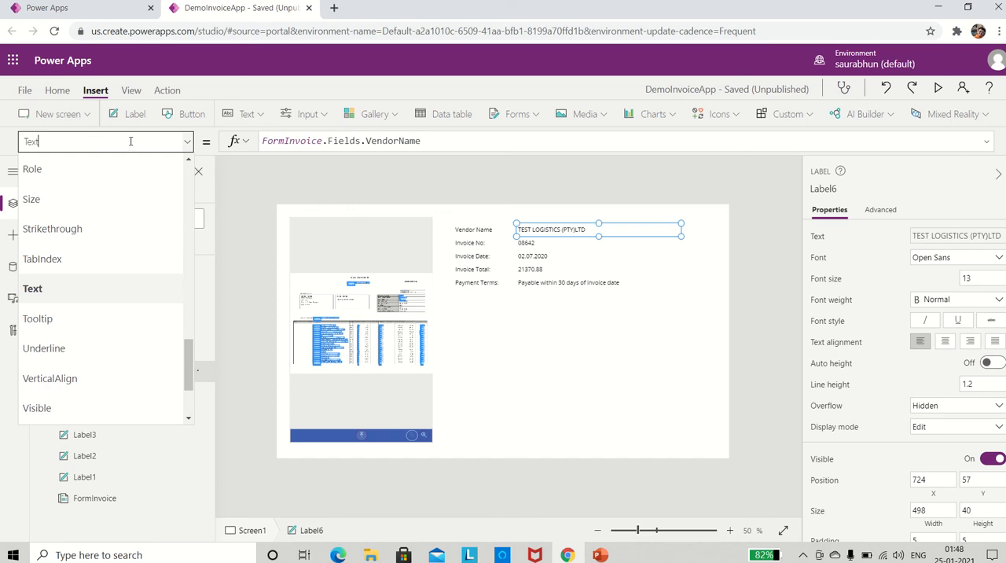
click(241, 185)
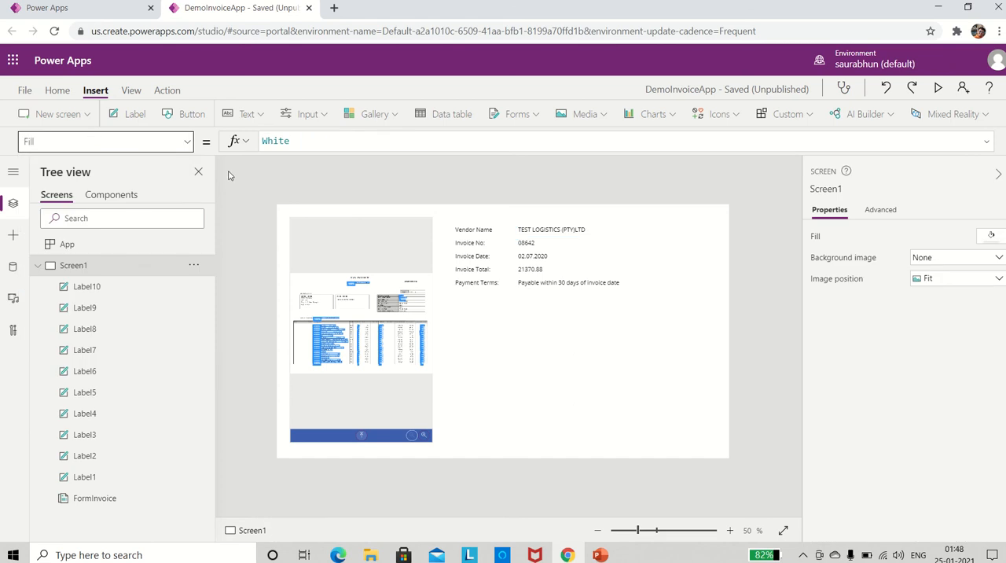
click(529, 229)
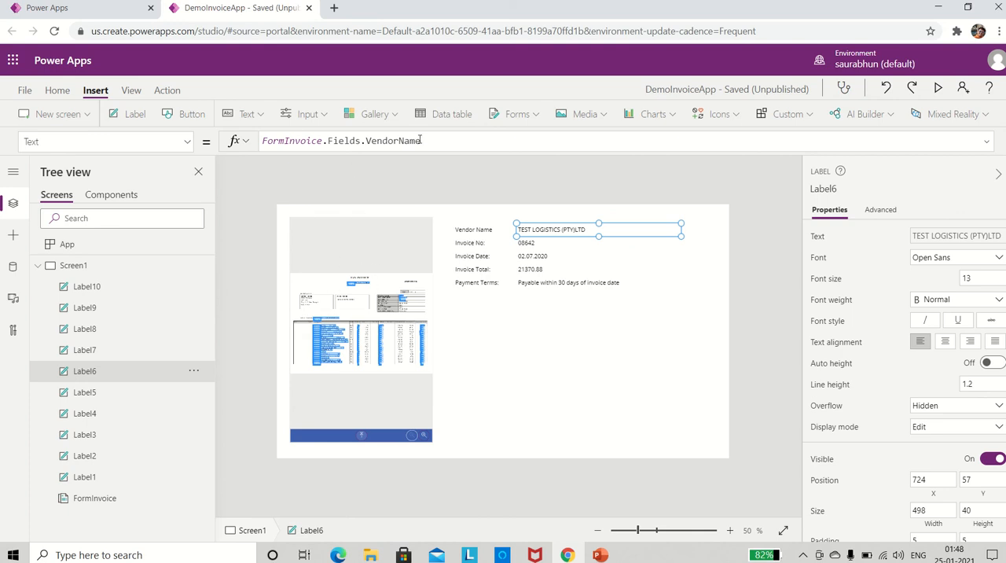
click(528, 363)
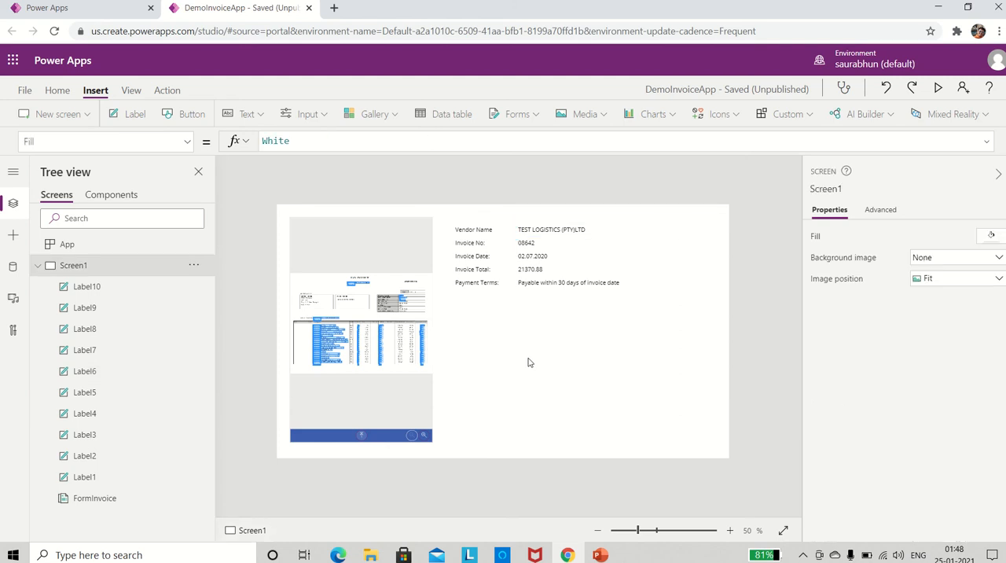
Save the app and insert a data table that uses the colInvoice collection as its data source.
key(ctrl+s)
click(441, 120)
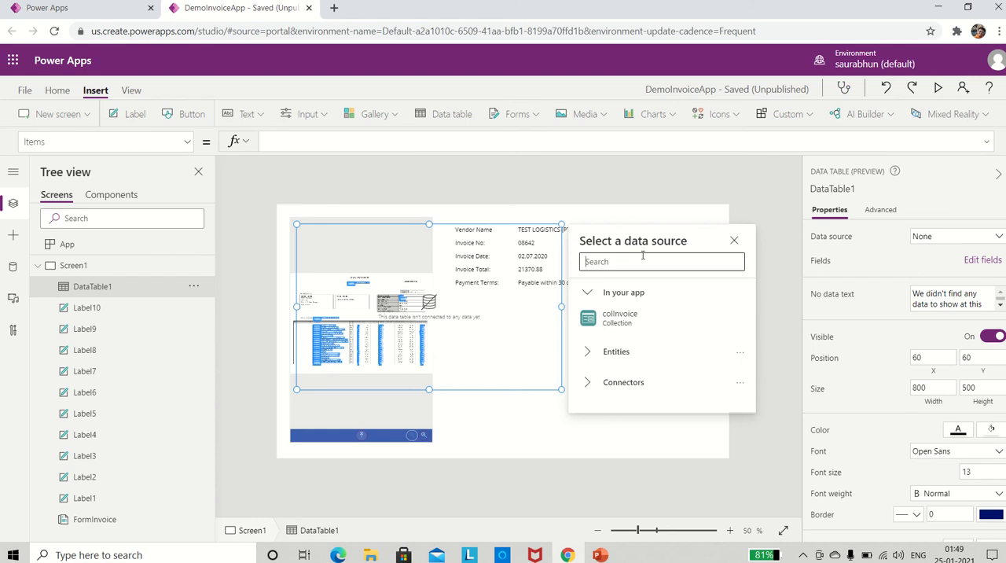
click(620, 317)
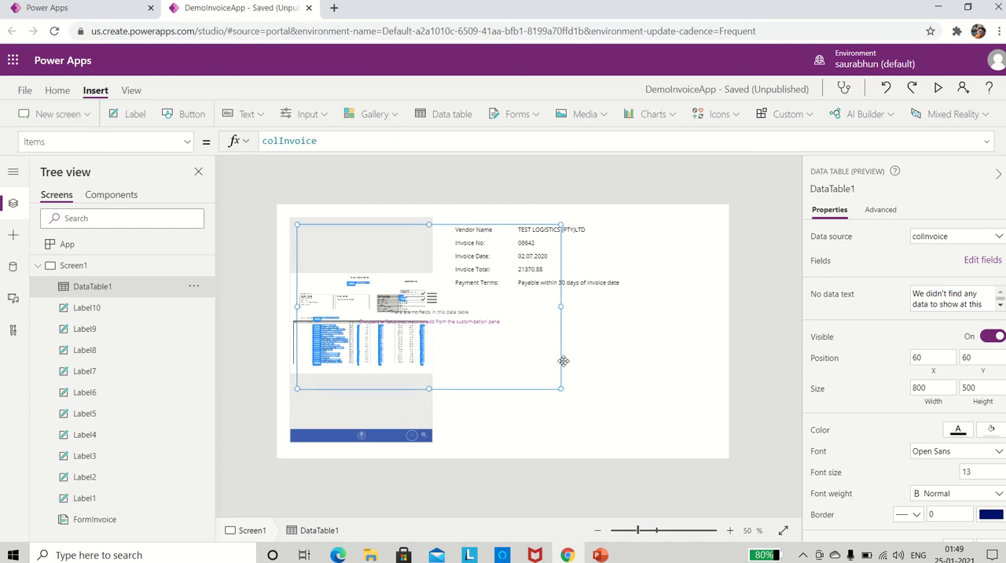
Position the data table below the invoice fields at about X 508, Y 260, sized about 828 wide and 468 high.
drag(564, 361, 687, 417)
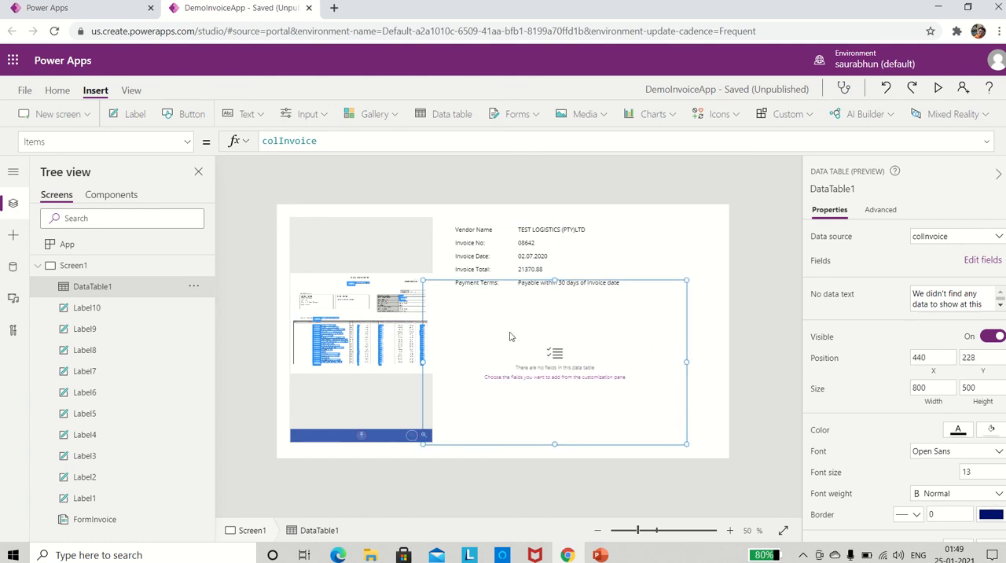
drag(423, 280, 445, 291)
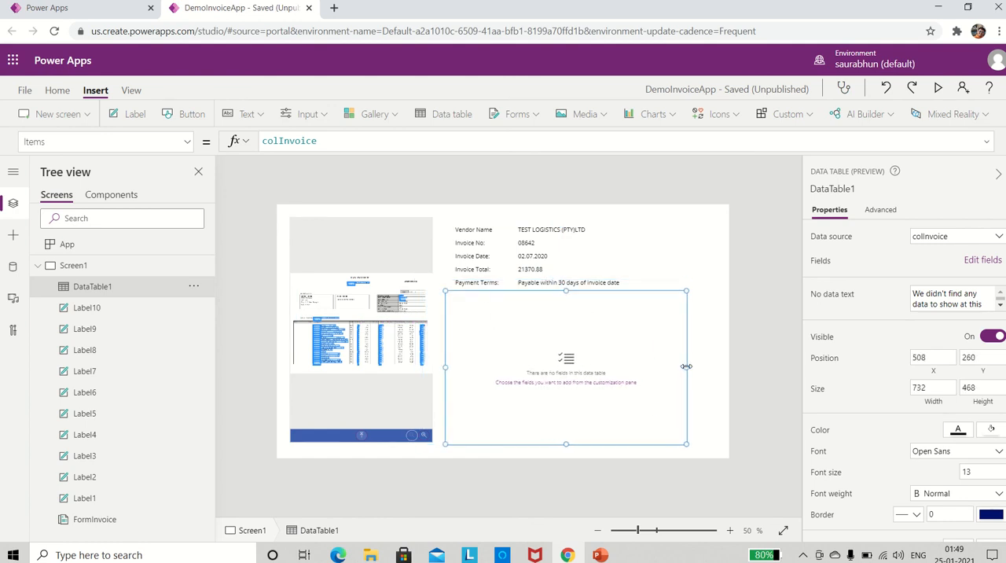
drag(686, 366, 718, 366)
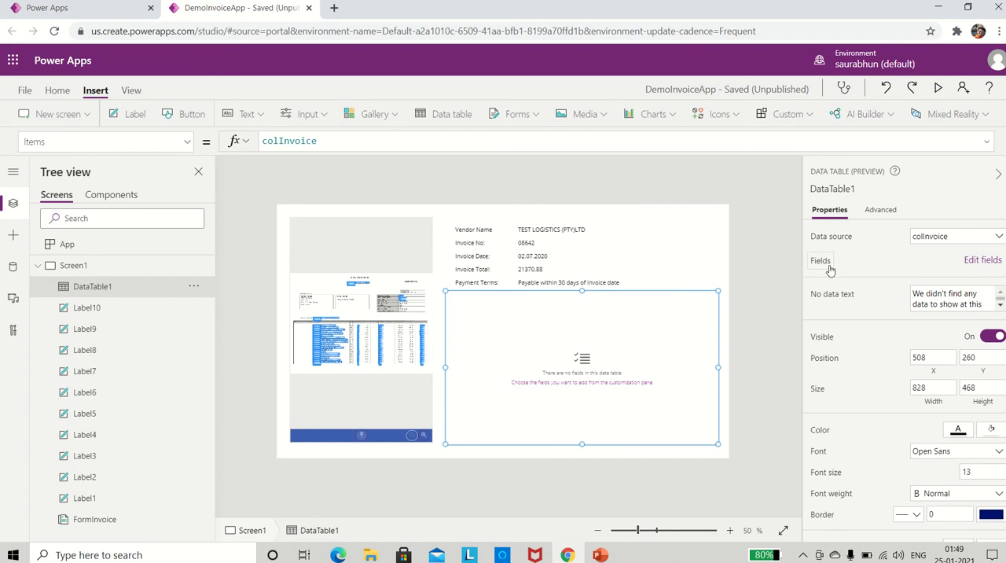
Add the Description, LineTotal, Price and Qty fields to the data table.
click(974, 264)
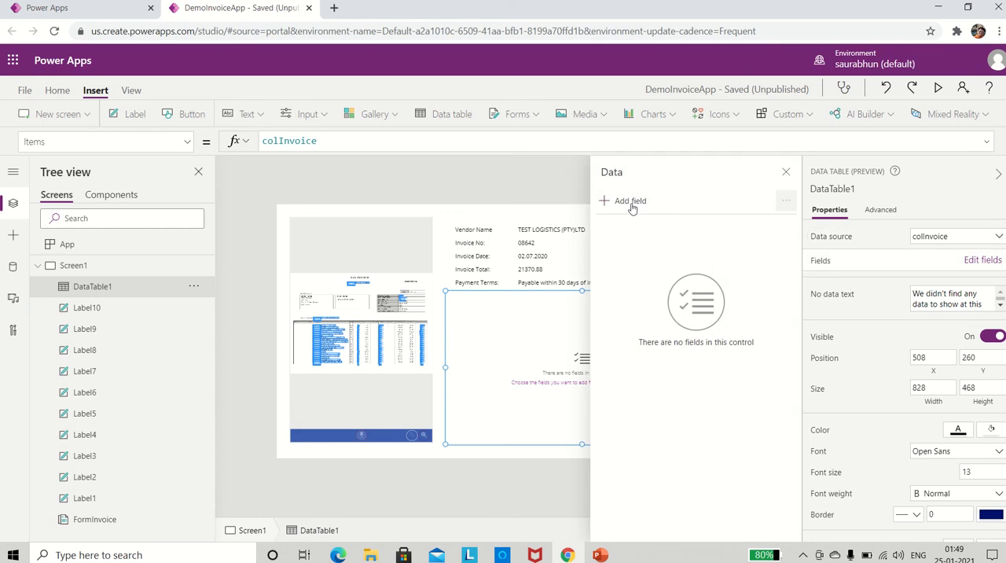
click(621, 202)
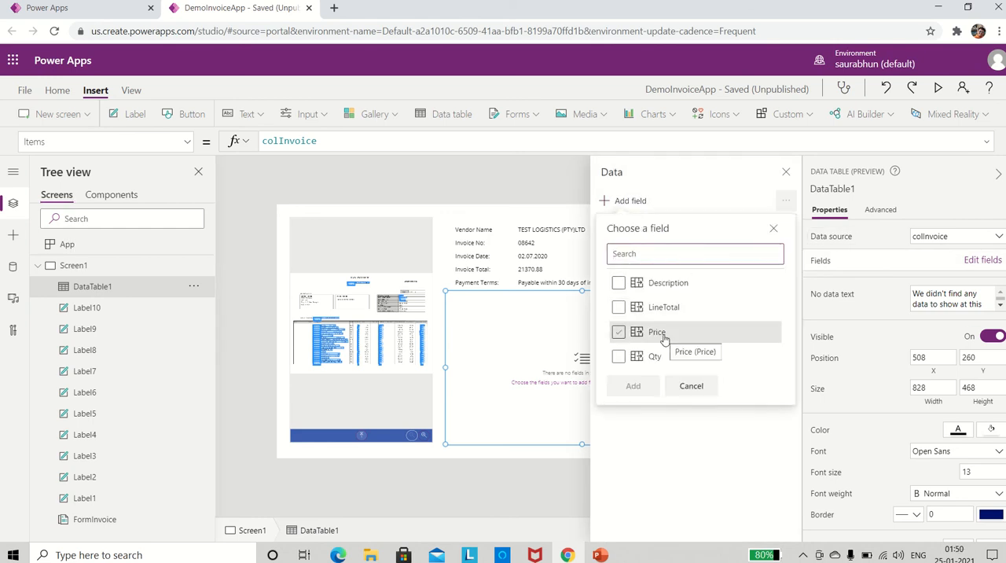
click(620, 284)
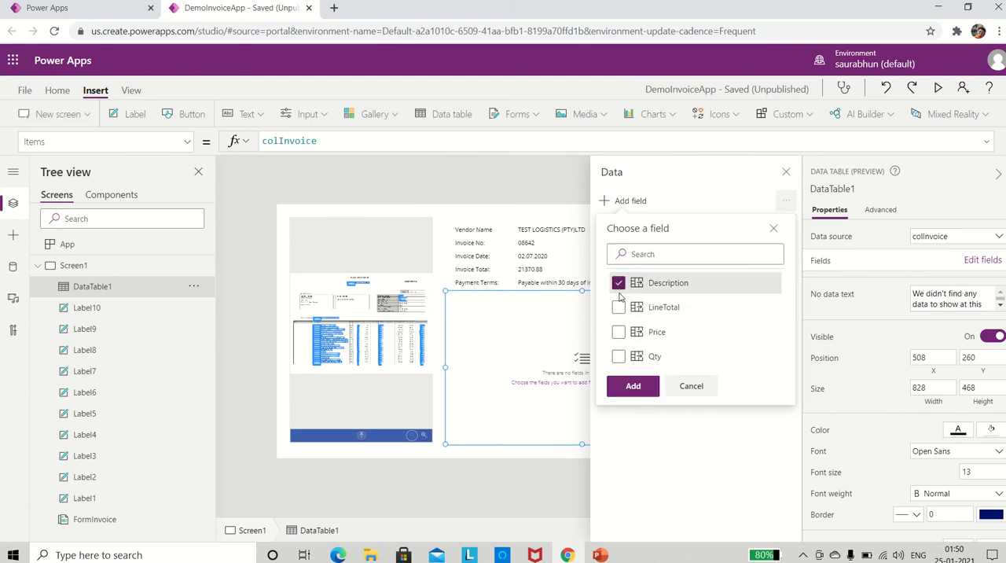
click(620, 309)
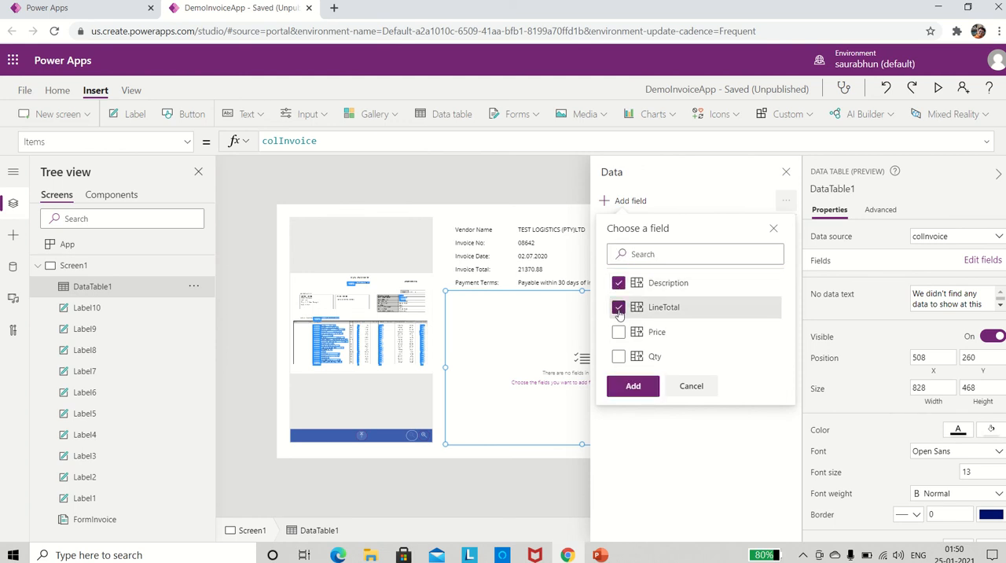
click(619, 333)
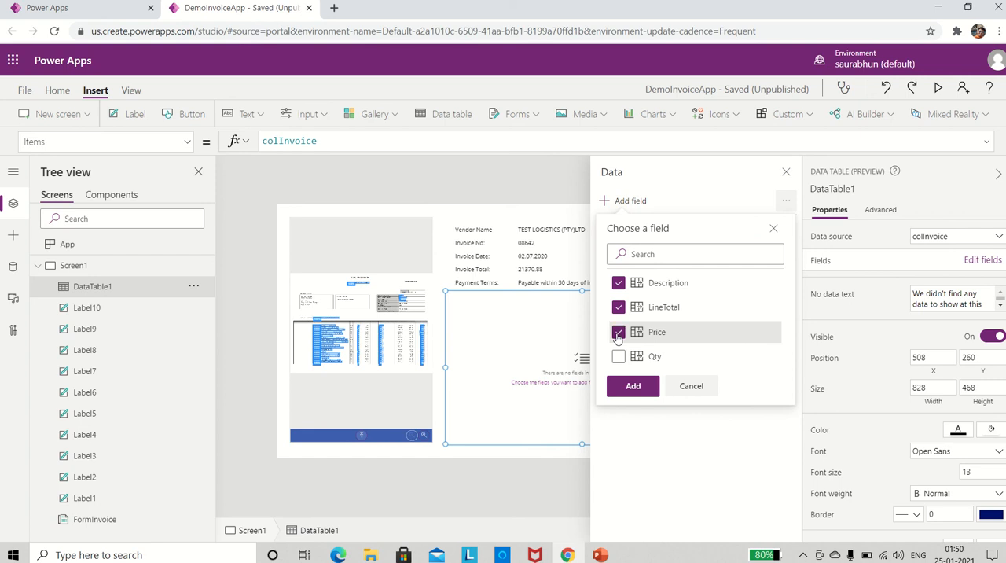
click(618, 359)
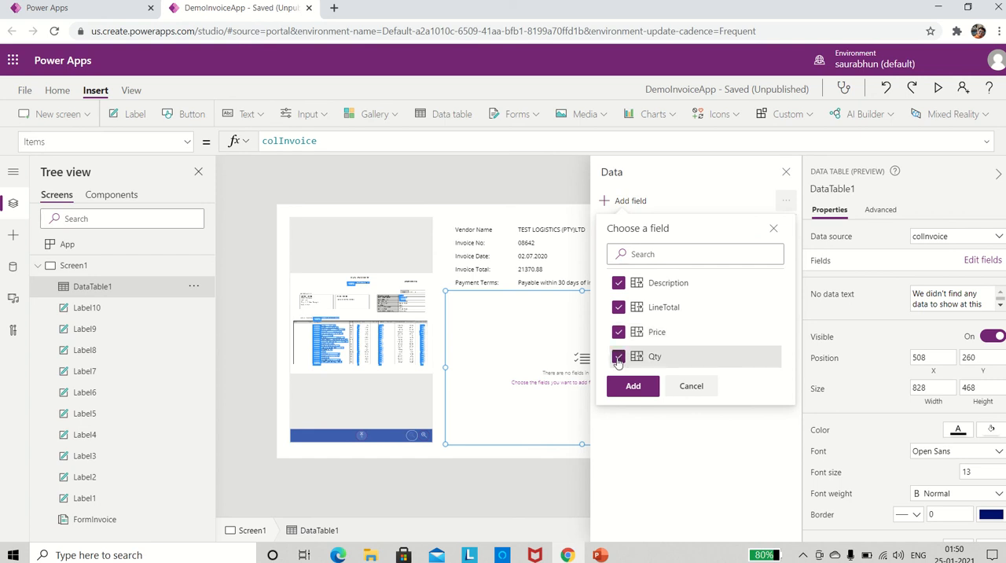
click(633, 386)
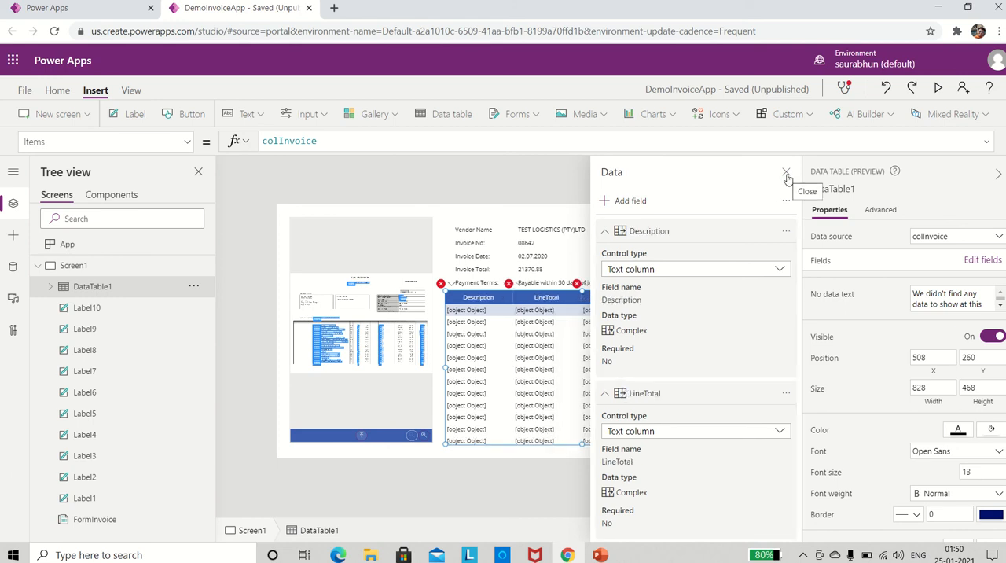
click(786, 176)
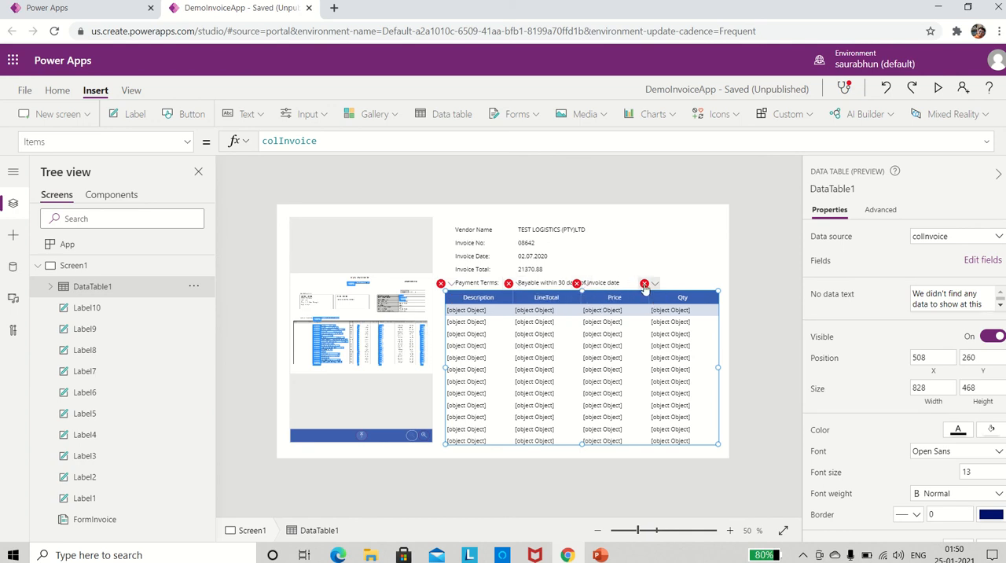
Examine the error markers and Text formulas of the data table's Description, LineTotal, Price and Qty columns.
mouse_move(644, 288)
click(472, 321)
click(537, 347)
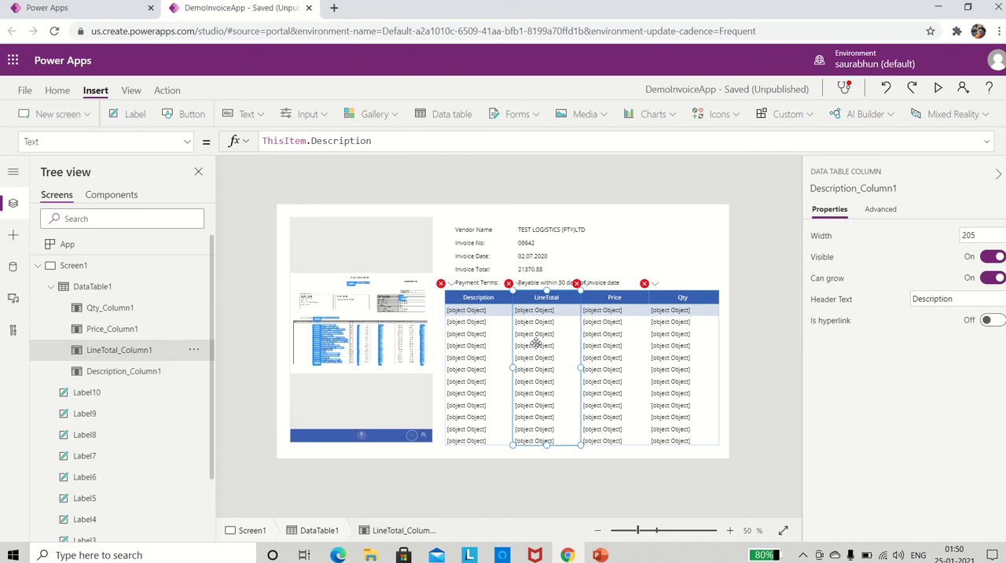
click(614, 344)
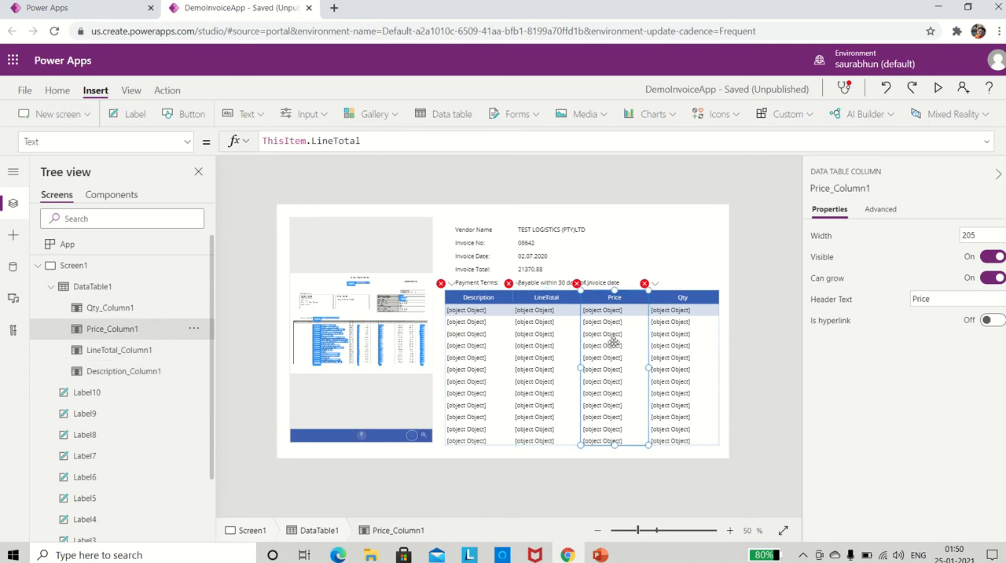
click(681, 351)
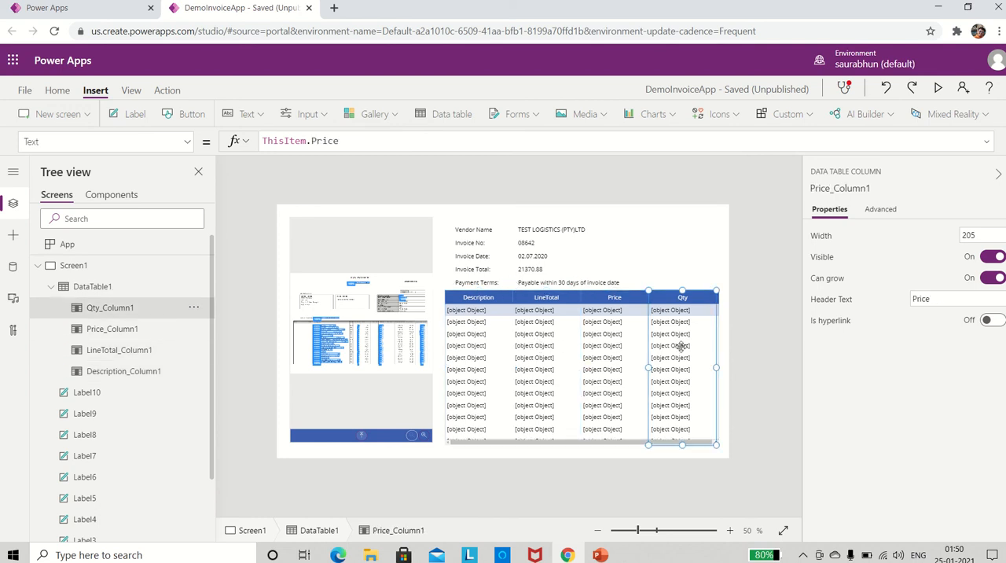
Set the Description column's text formula to ThisItem.Description.Value and the LineTotal column's to ThisItem.LineTotal.Value.
click(473, 360)
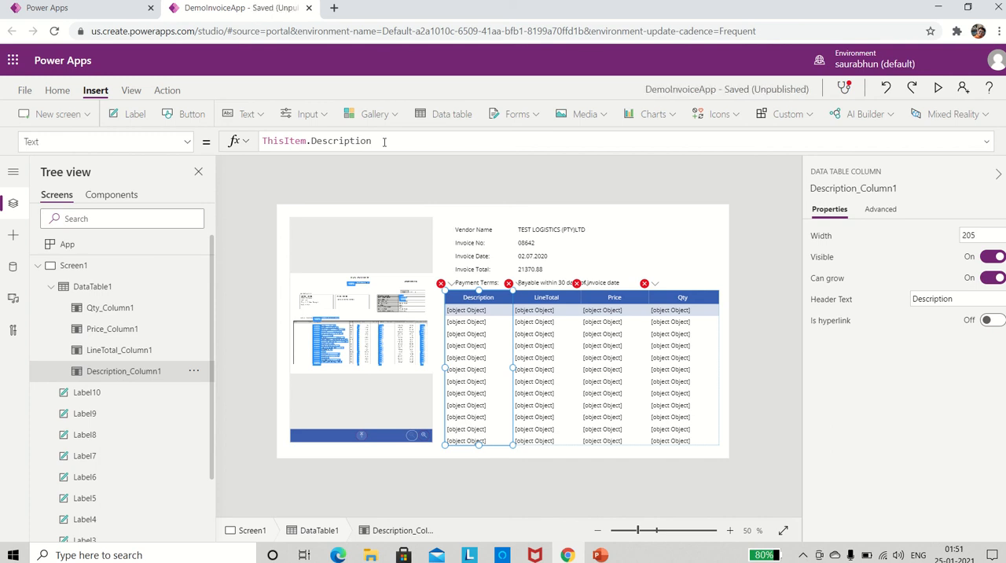
click(384, 141)
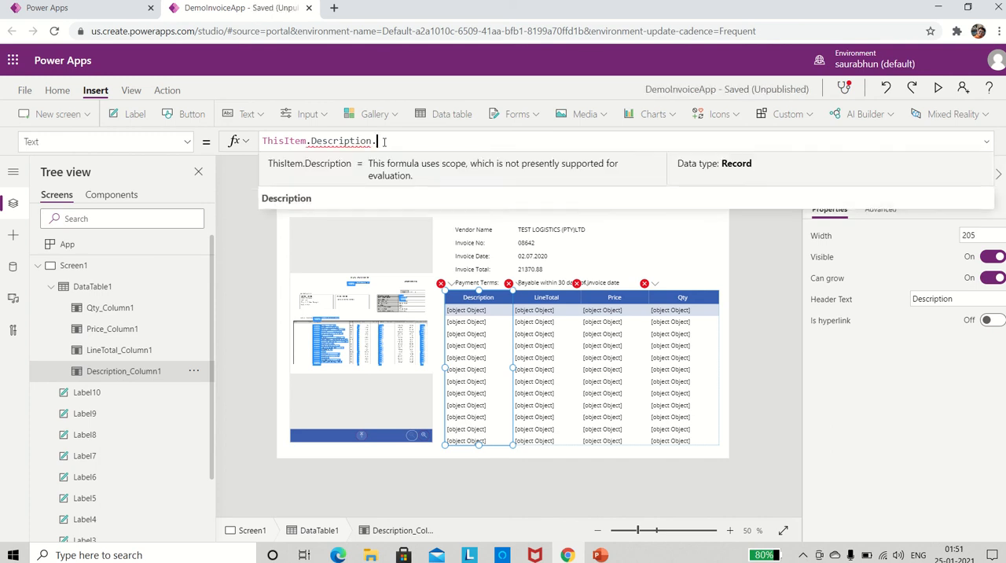
text(.)
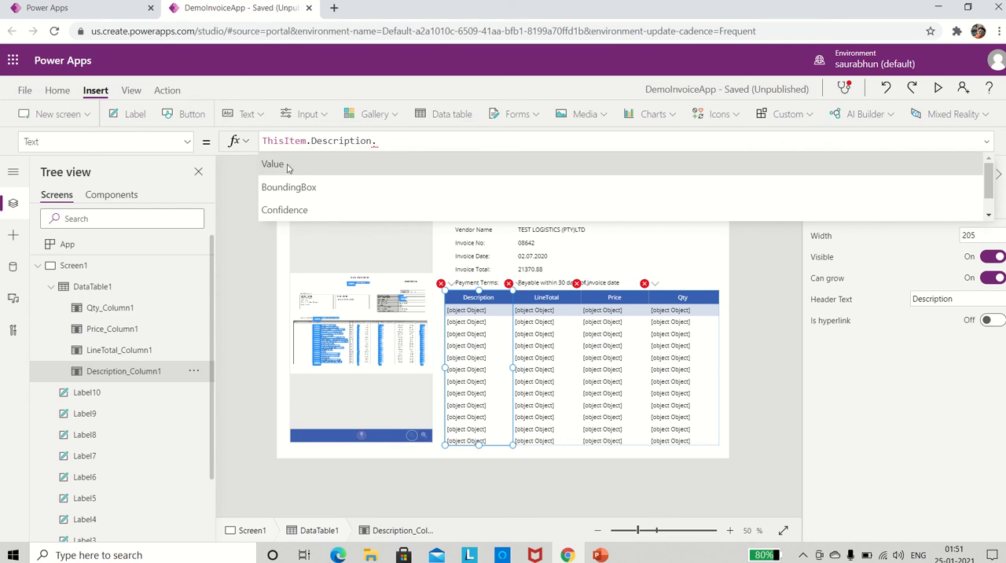
click(287, 167)
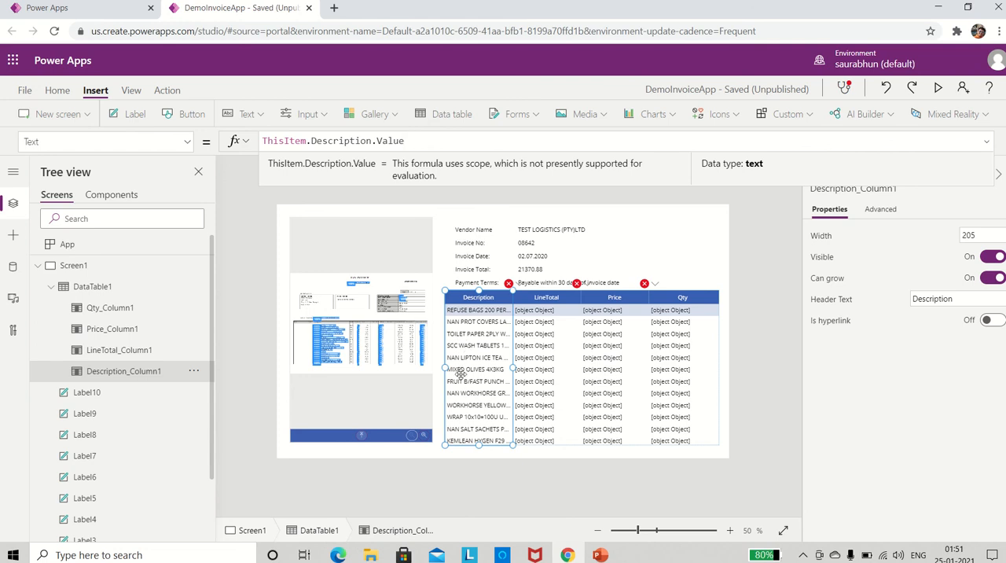
click(535, 351)
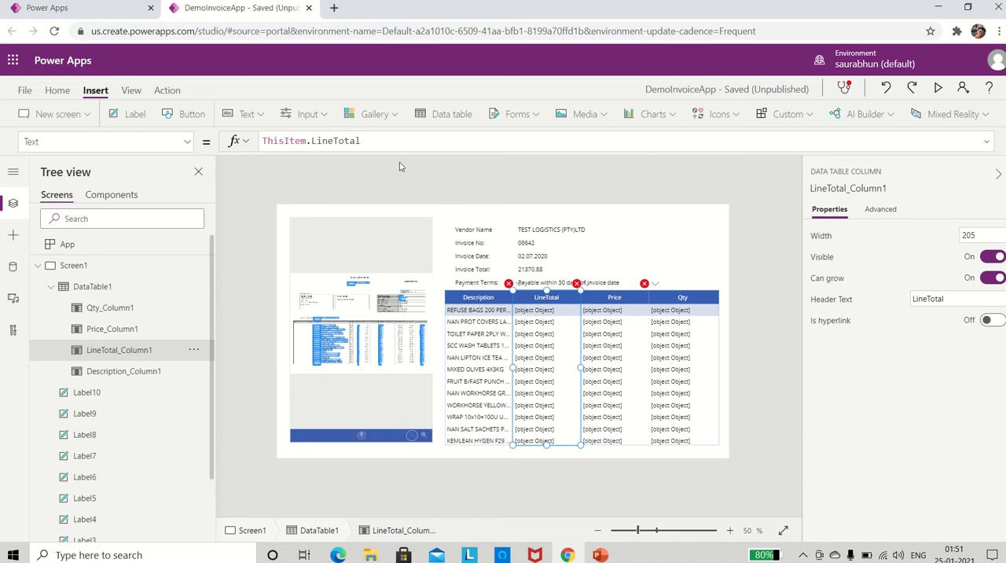
click(377, 142)
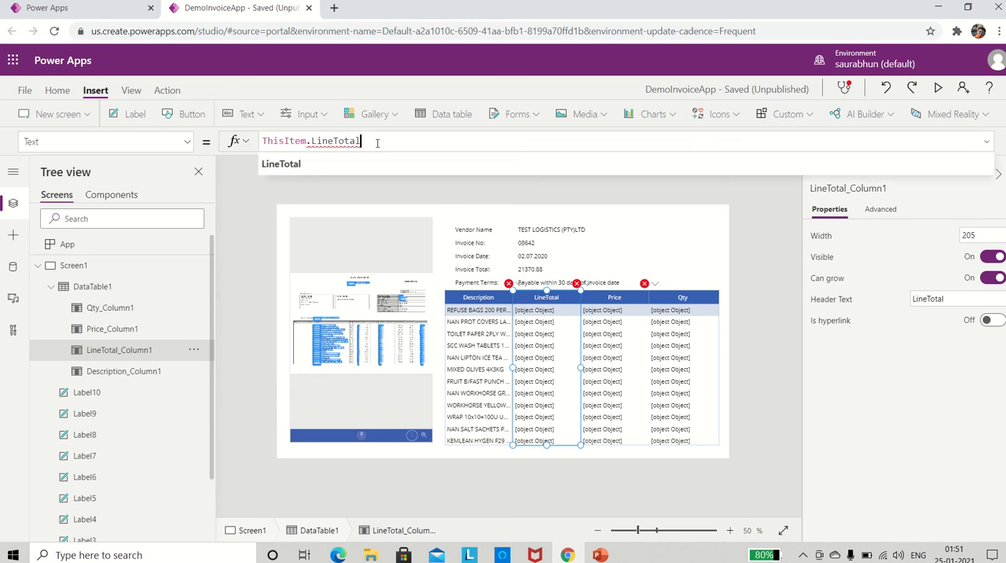
text(.Value)
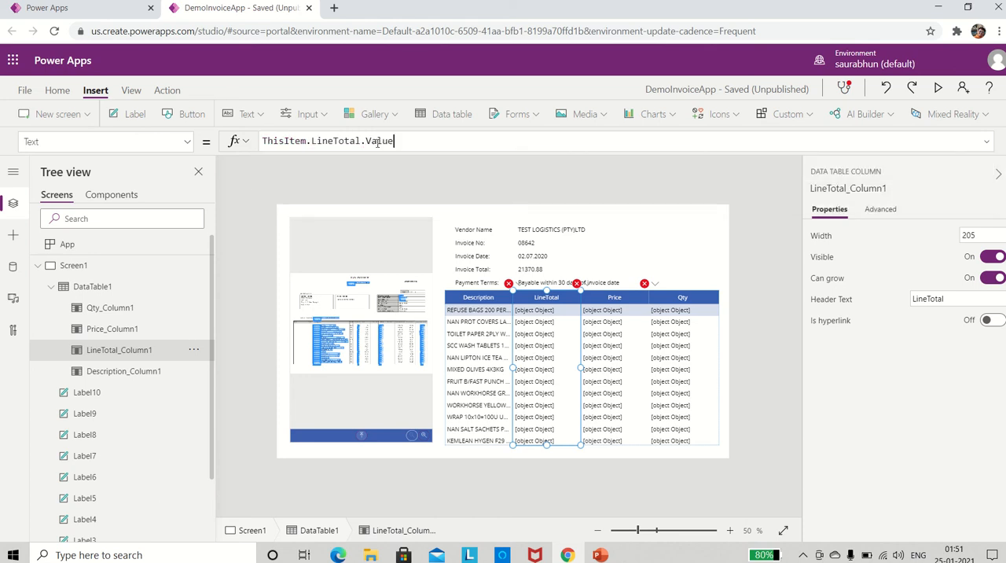
Set the Price column's text formula to ThisItem.Price.Value and the Qty column's to ThisItem.Qty.Value.
click(626, 331)
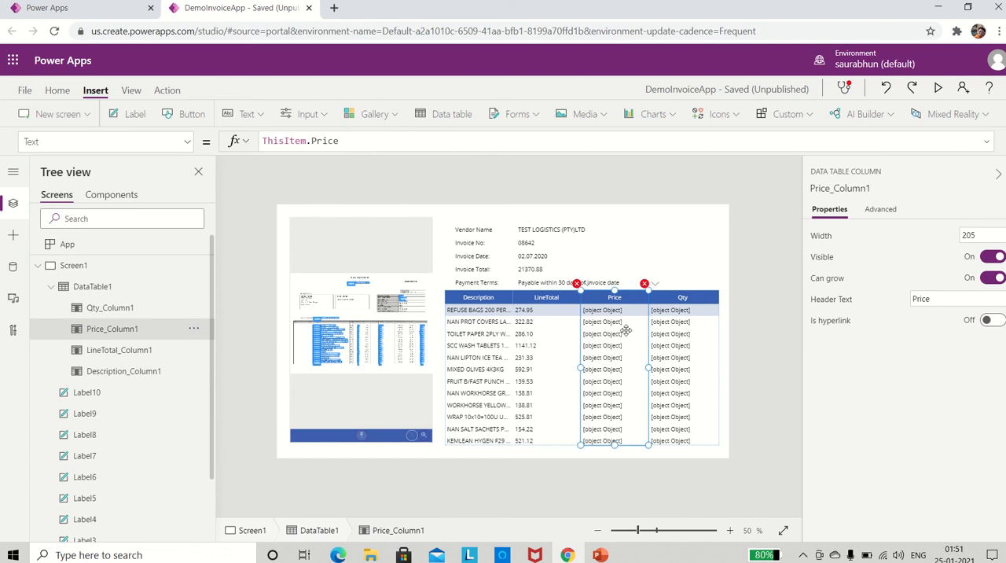
click(367, 140)
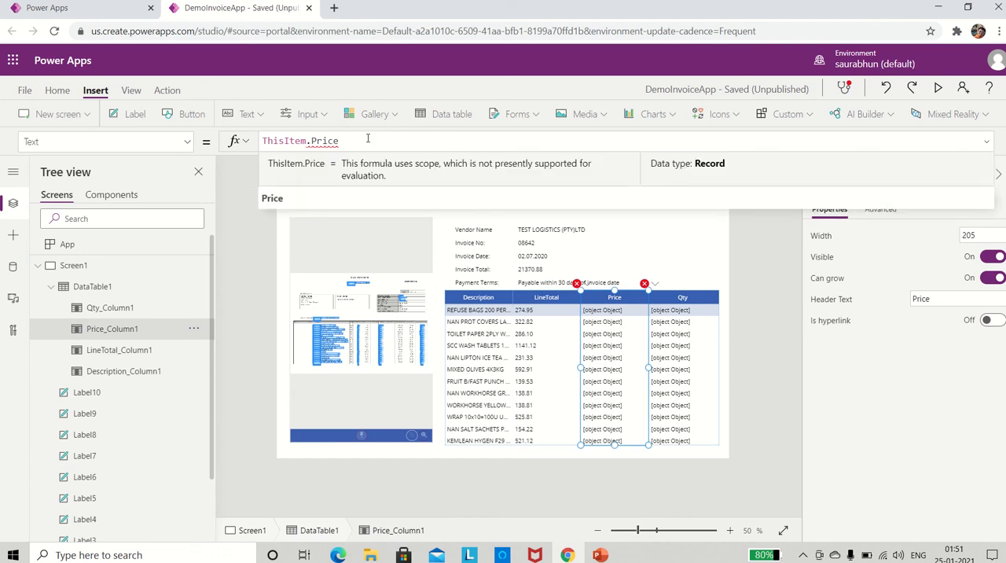
text(.)
text(V)
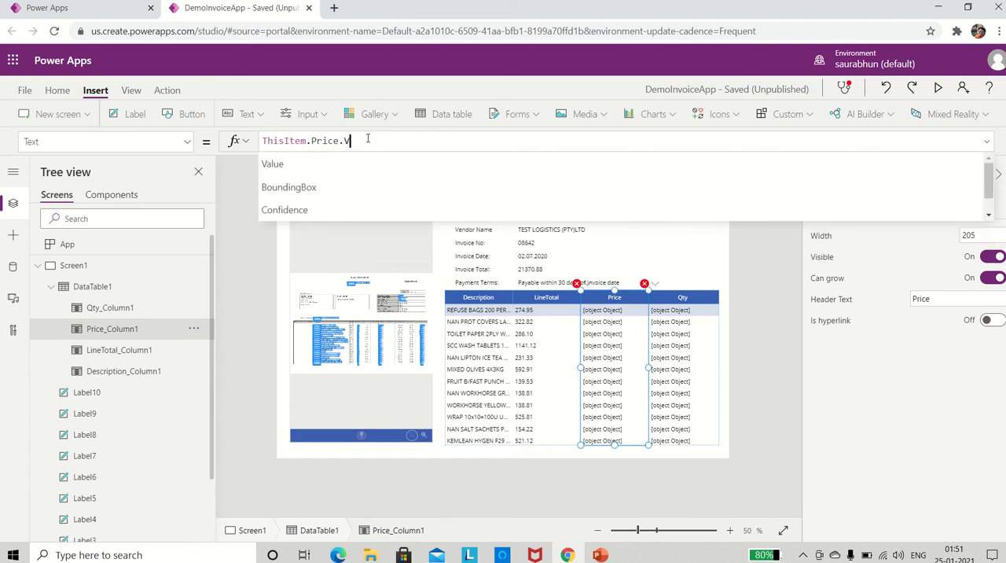
text(alue)
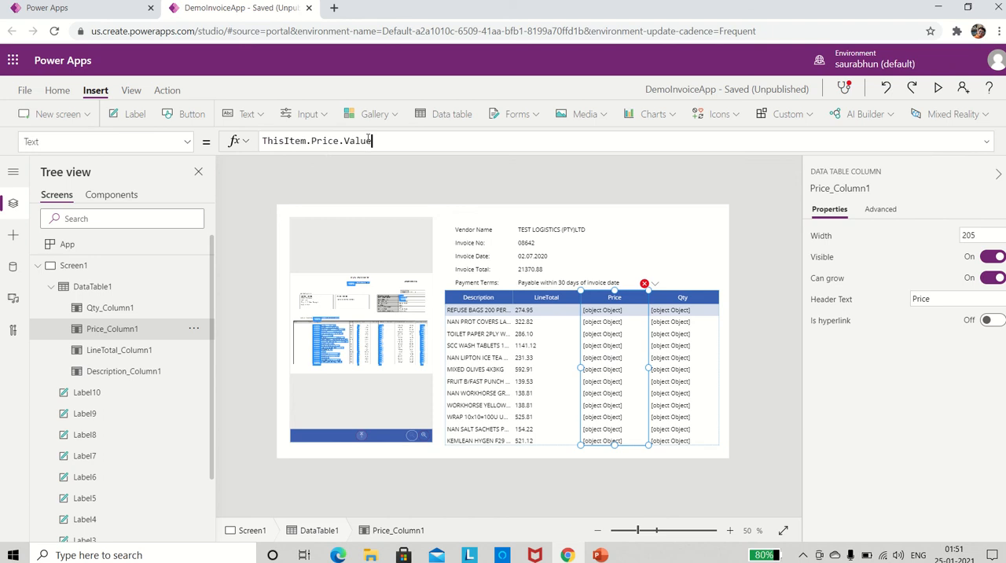
click(678, 344)
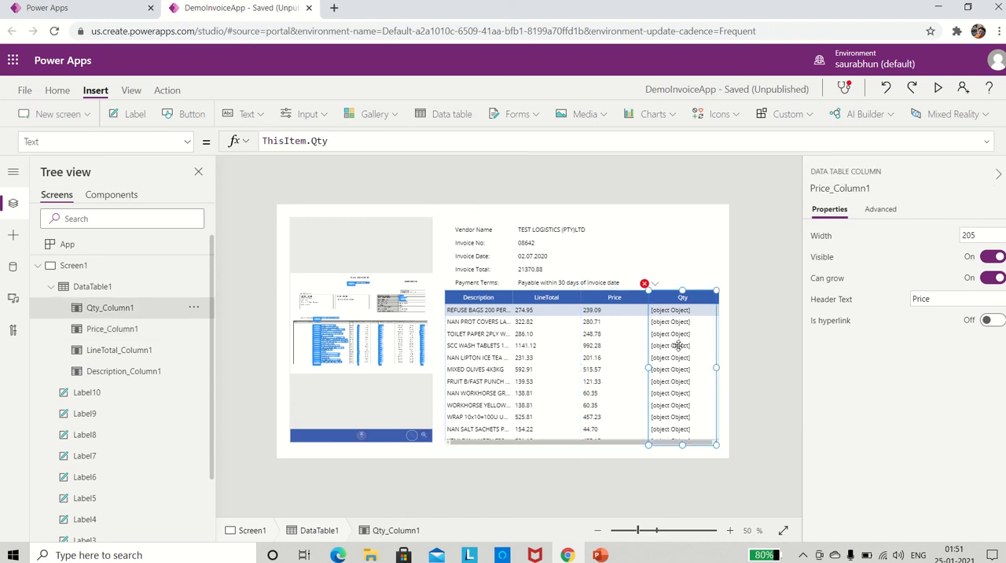
click(340, 141)
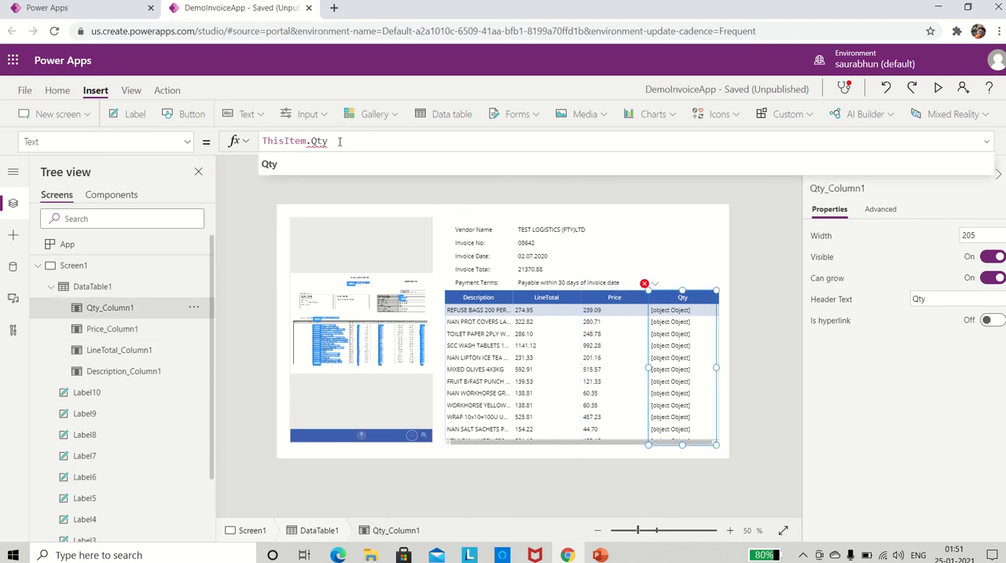
text(.Value)
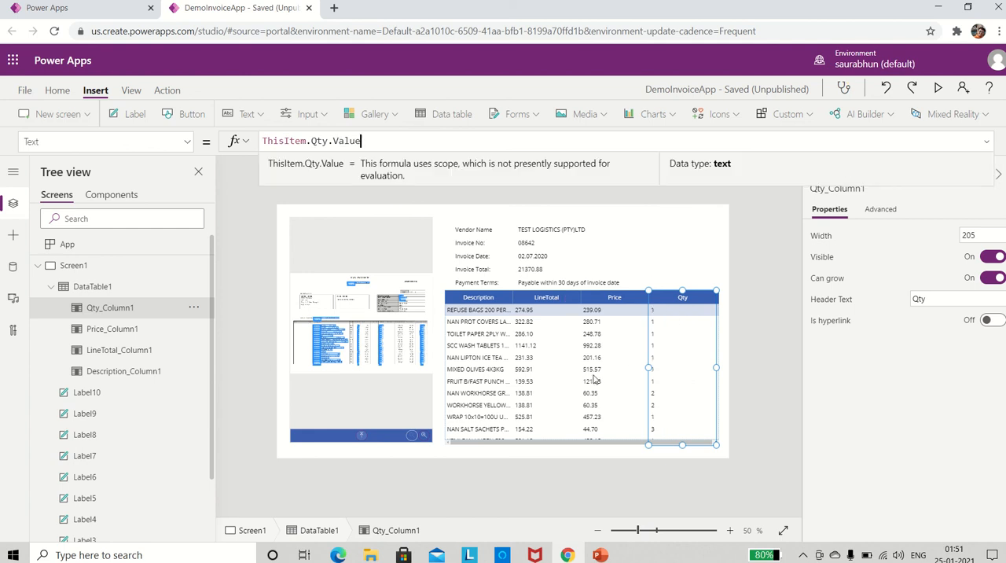
Narrow the Qty, Price and LineTotal columns to about 107, 139 and 171 wide respectively, and save the app.
drag(648, 367, 682, 367)
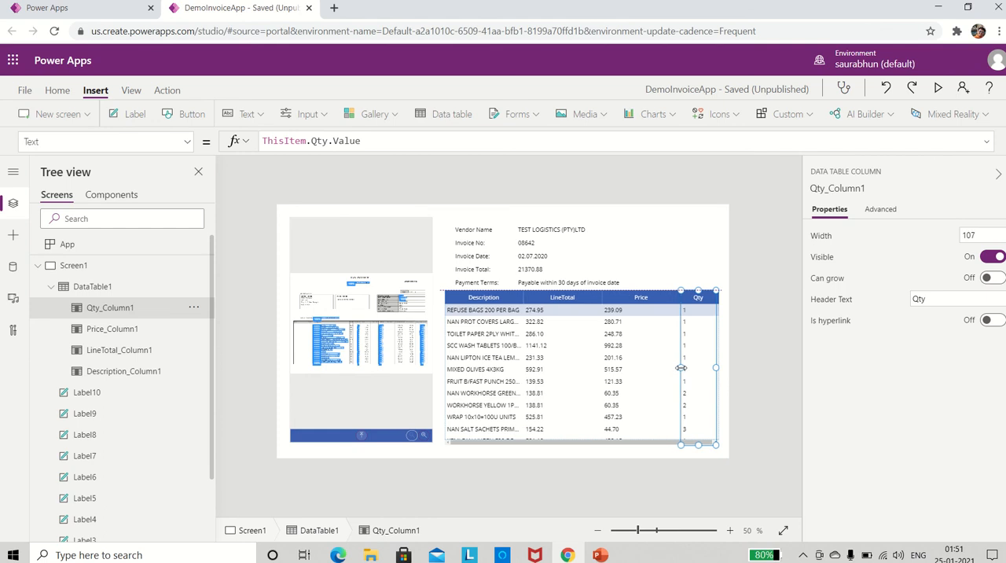
click(612, 351)
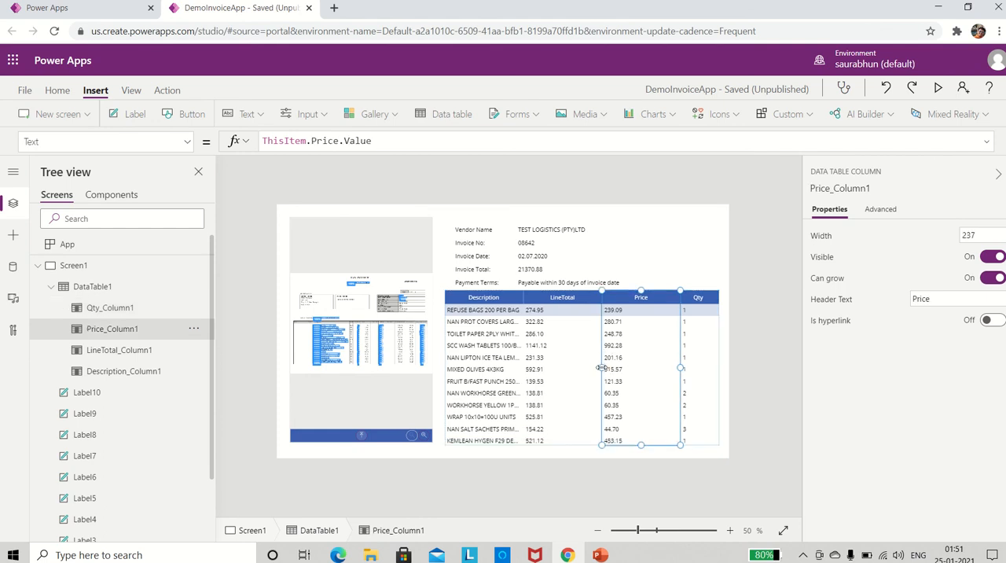
drag(602, 367, 633, 368)
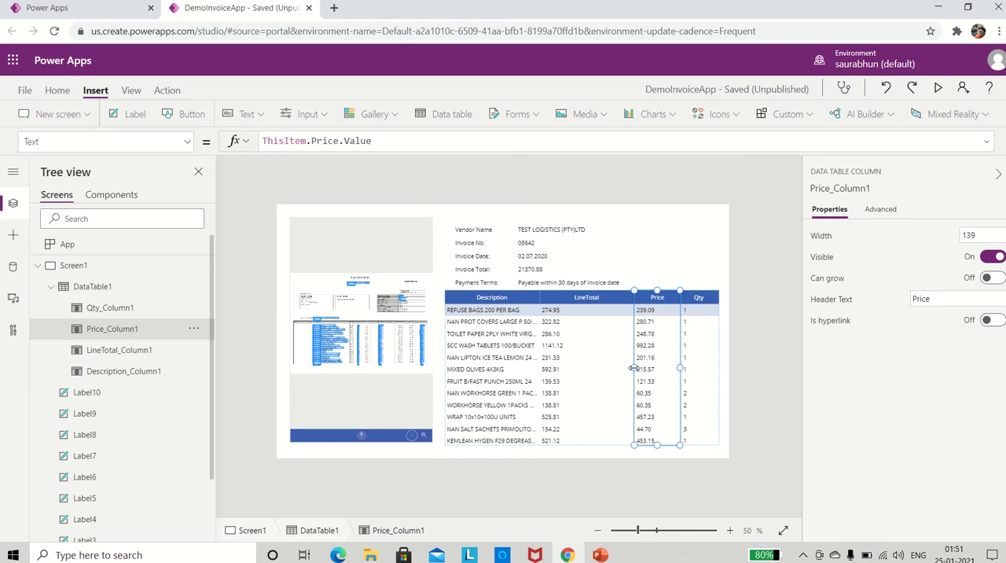
click(567, 364)
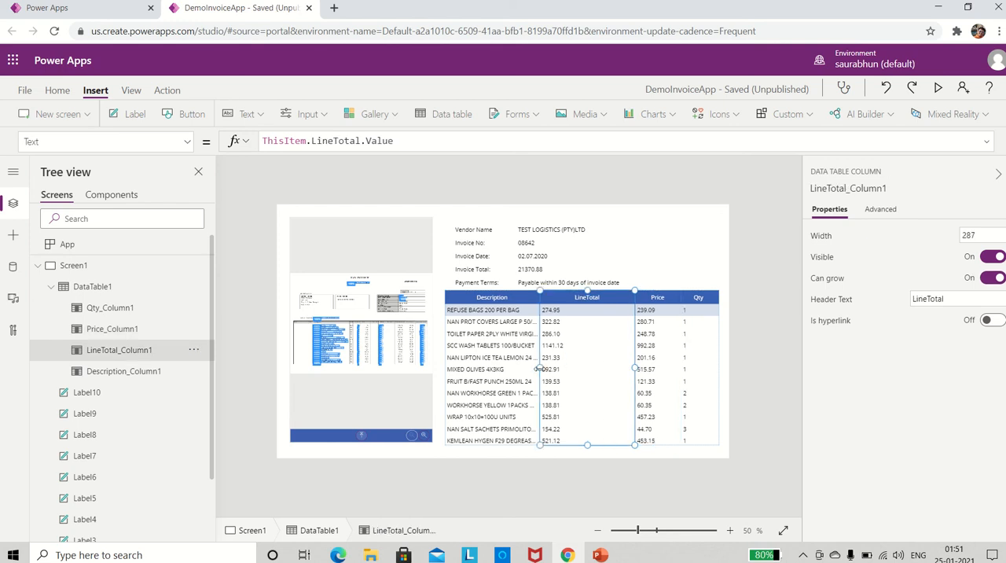
drag(542, 368, 578, 368)
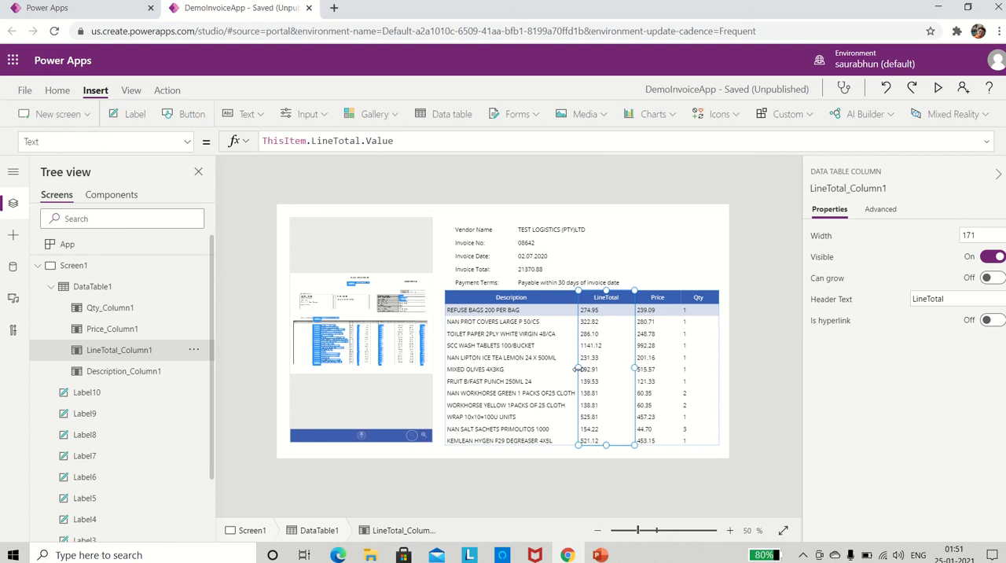
key(ctrl+s)
Preview the app and load the TestLogistics1 invoice into the form processor for extraction.
click(939, 90)
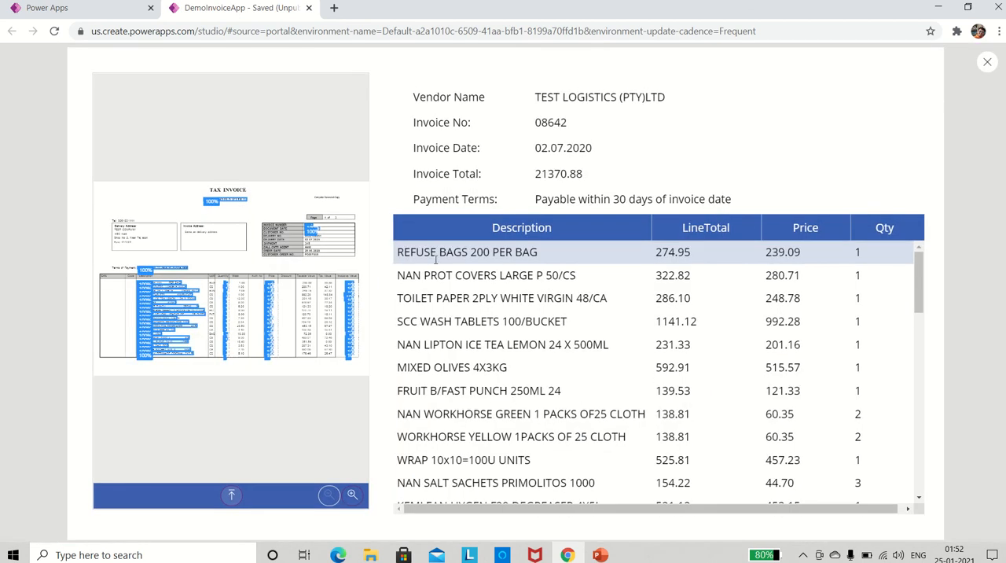
click(231, 496)
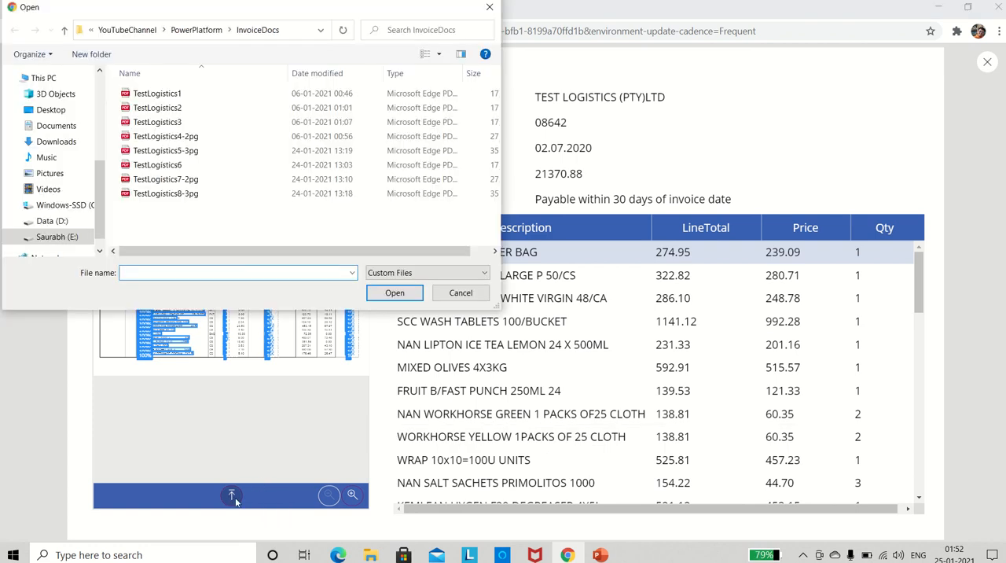
double_click(156, 94)
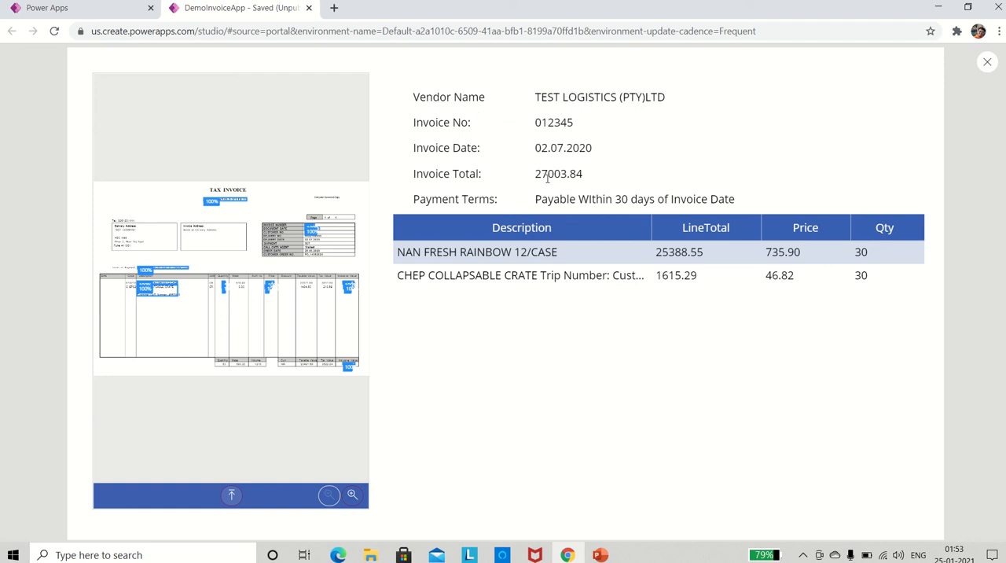
Switch to the InvoiceDocs folder and open the TestLogistics1 PDF invoice.
key(alt+Tab)
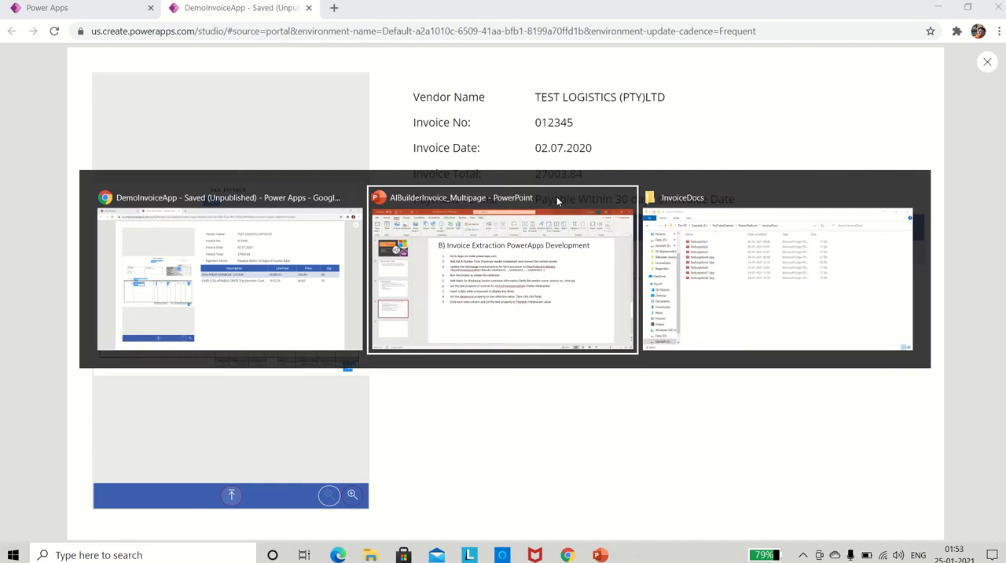
key(alt+Tab)
double_click(306, 200)
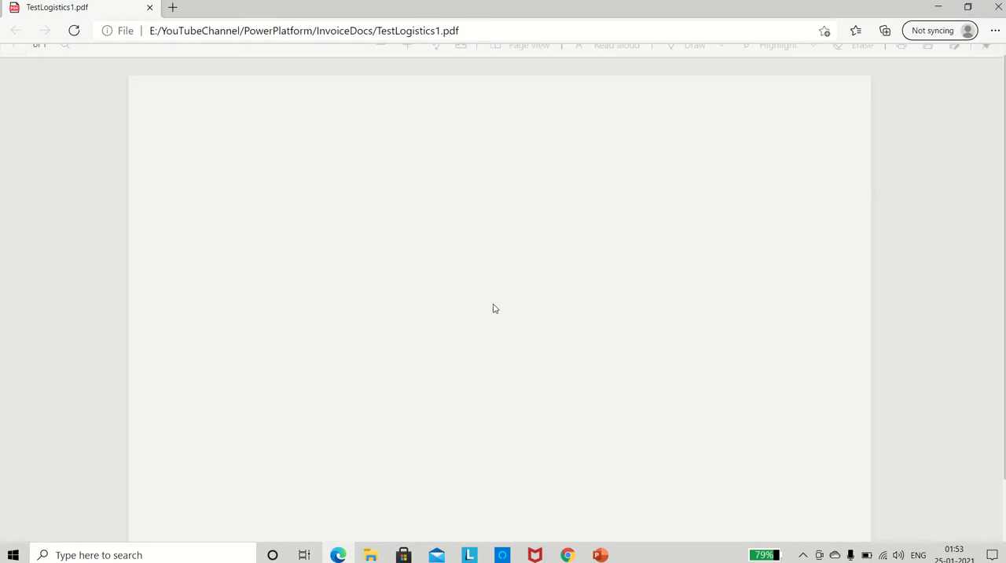
Compare the invoice number and invoice date extracted in the app preview with those on the TestLogistics1 PDF.
key(alt+Tab)
key(alt+Tab)
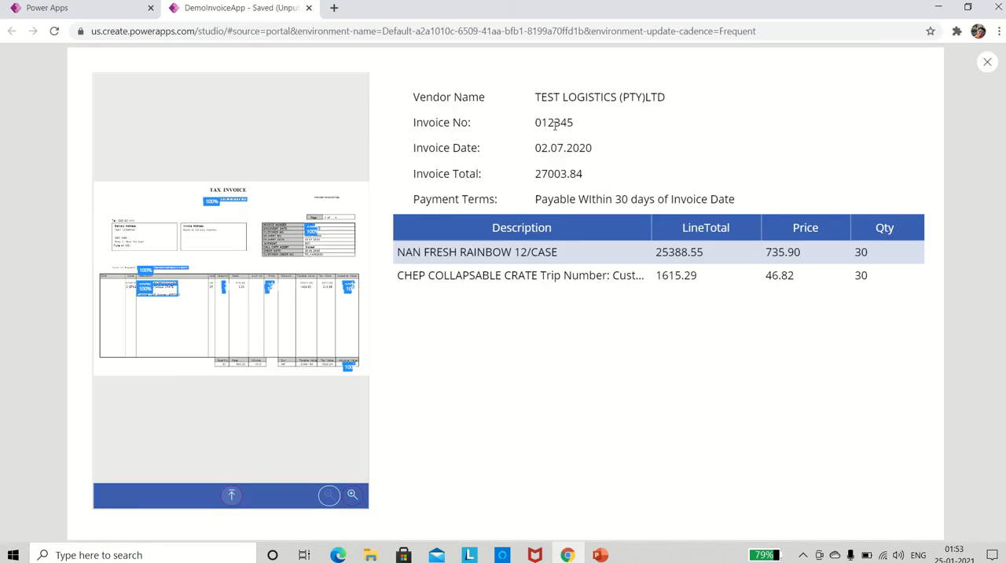
key(alt+Tab)
scroll(728, 205, up, 3)
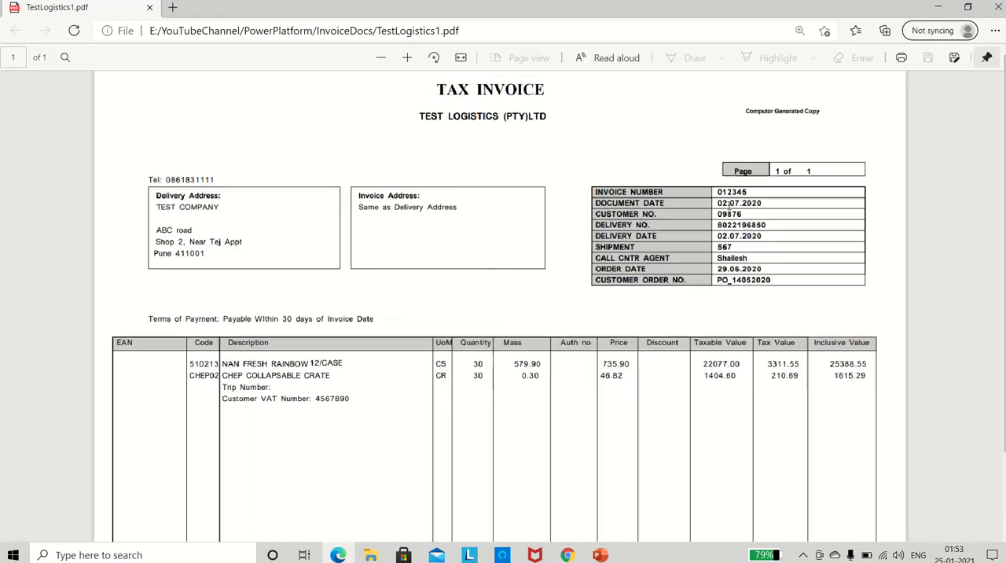
double_click(793, 186)
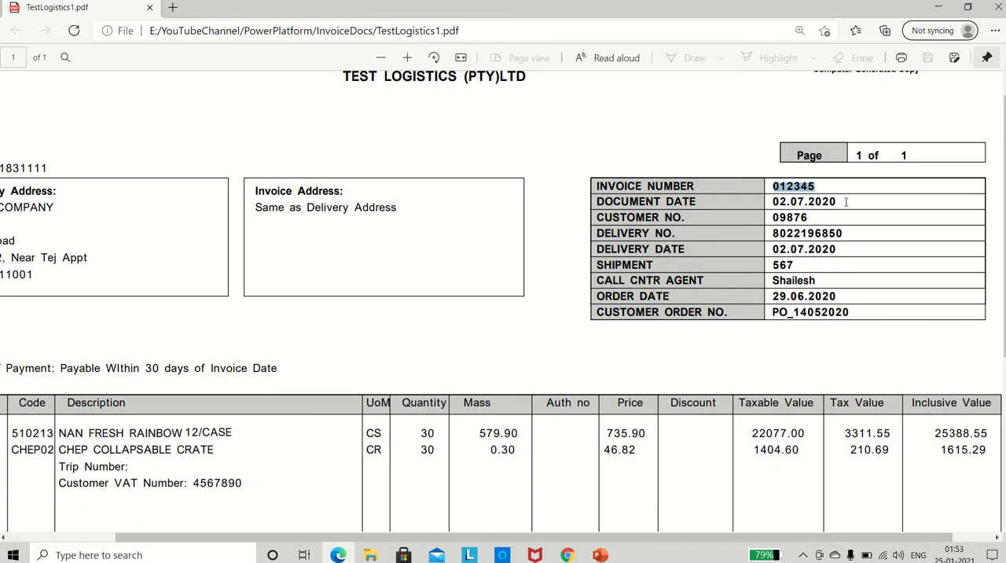
key(alt+Tab)
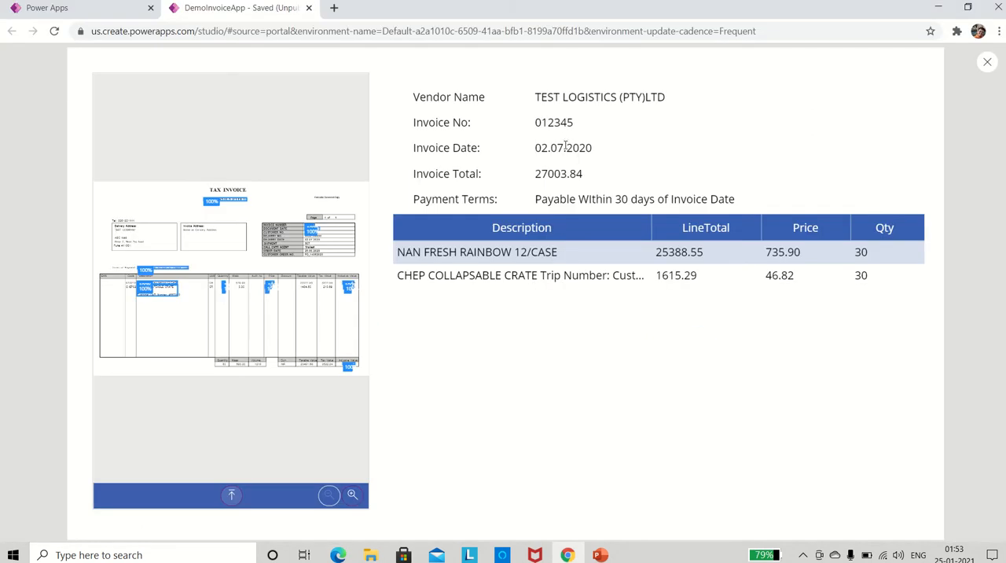
Check the extracted invoice total and payment terms against the inclusive value total and terms of payment on the TestLogistics1 PDF.
key(alt+Tab)
scroll(658, 353, down, 3)
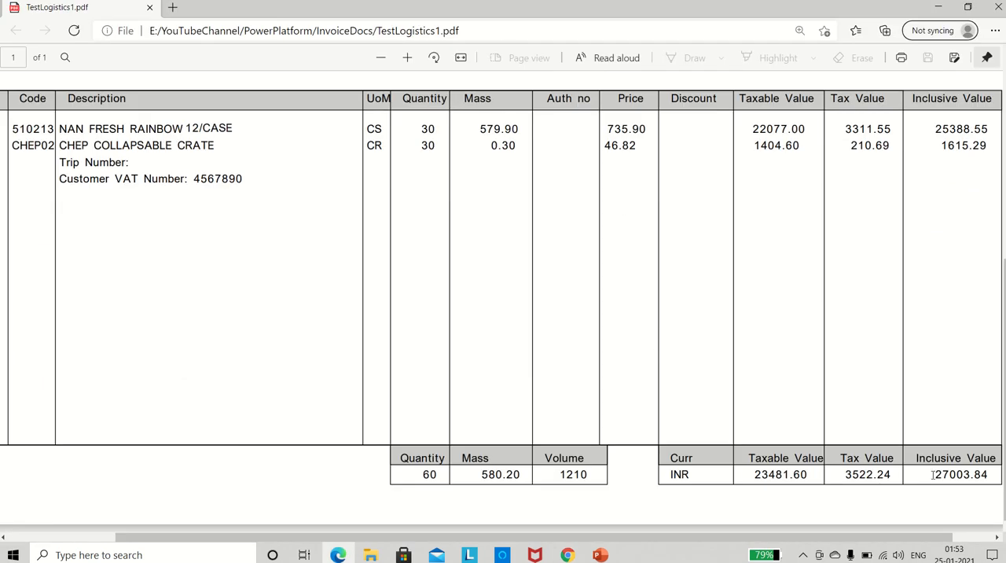
drag(933, 475, 992, 477)
key(alt+Tab)
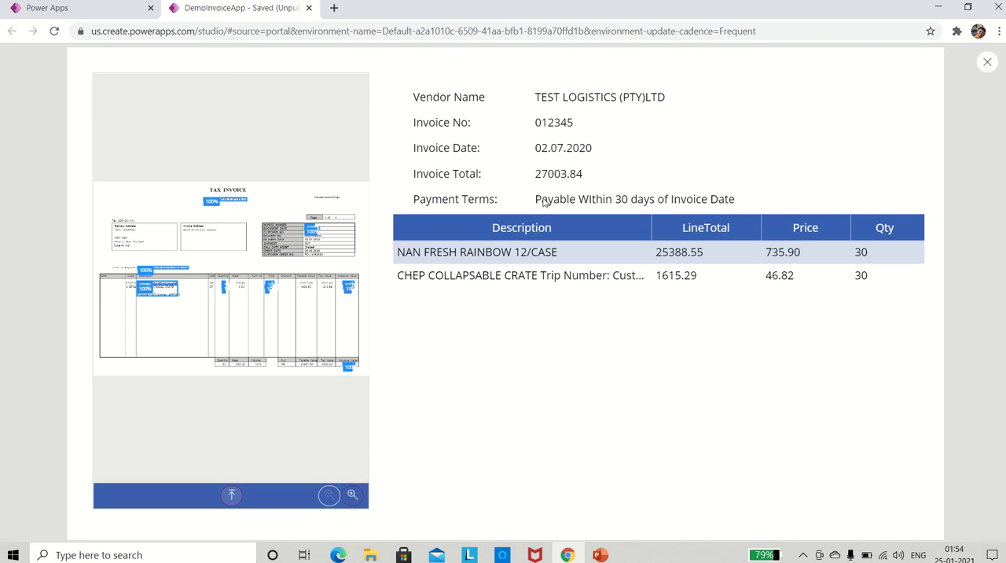
key(alt+Tab)
ctrl+scroll(364, 330, down, 4)
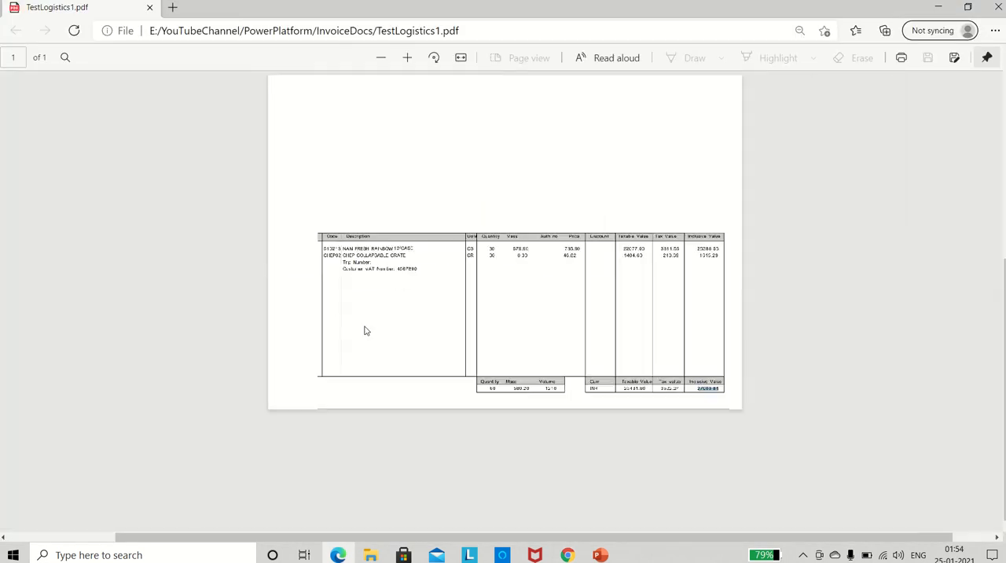
ctrl+scroll(364, 330, up, 4)
scroll(363, 330, up, 3)
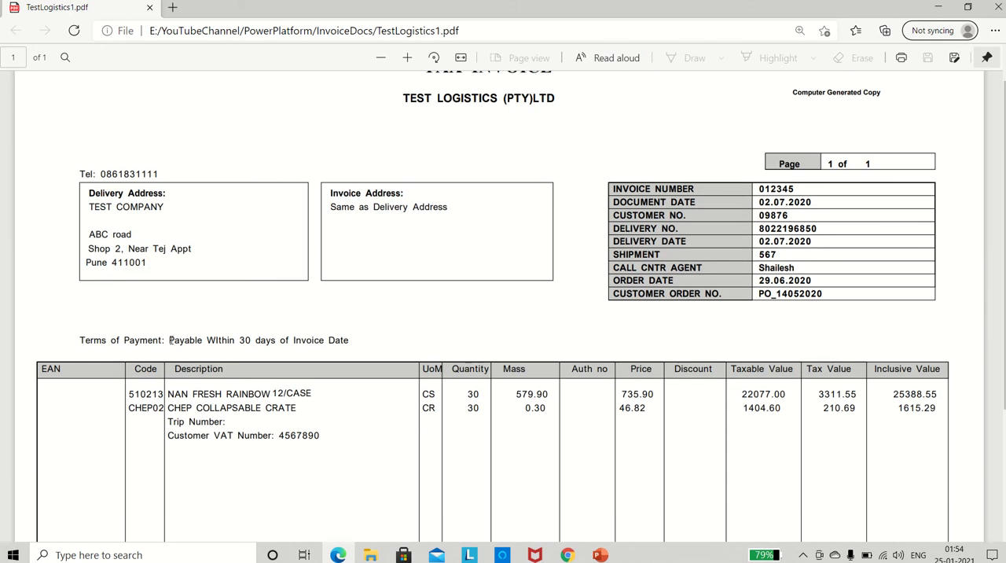
drag(169, 340, 366, 341)
key(alt+Tab)
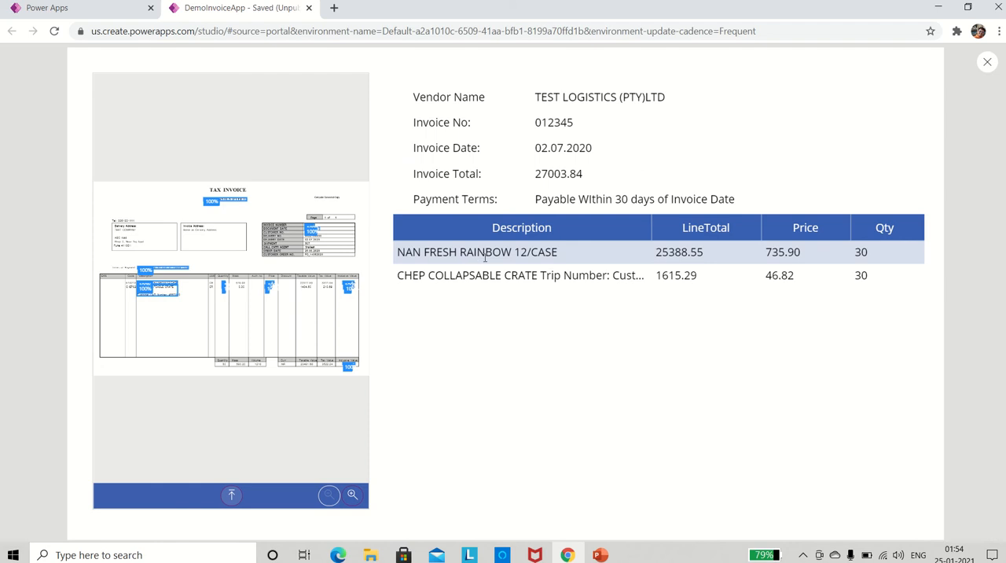
Compare the line items in the app's data table with the TestLogistics1 PDF, highlighting the inclusive values of both rows.
key(alt+Tab)
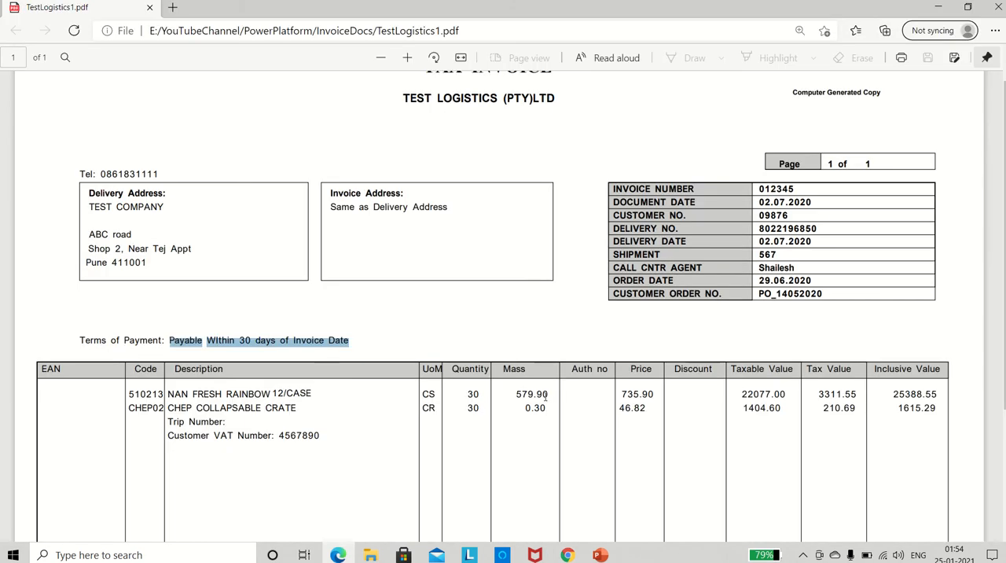
drag(894, 394, 948, 393)
key(alt+Tab)
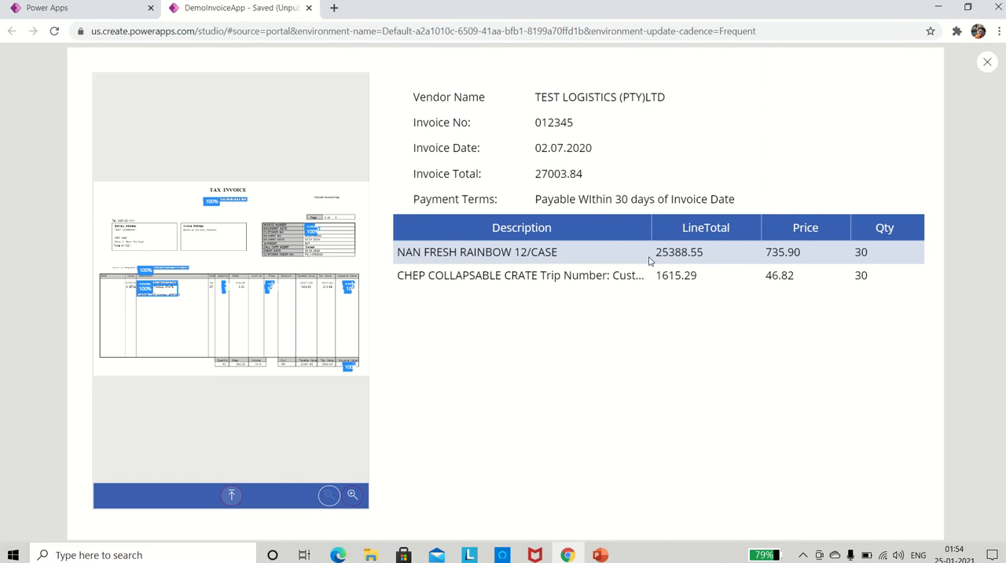
key(alt+Tab)
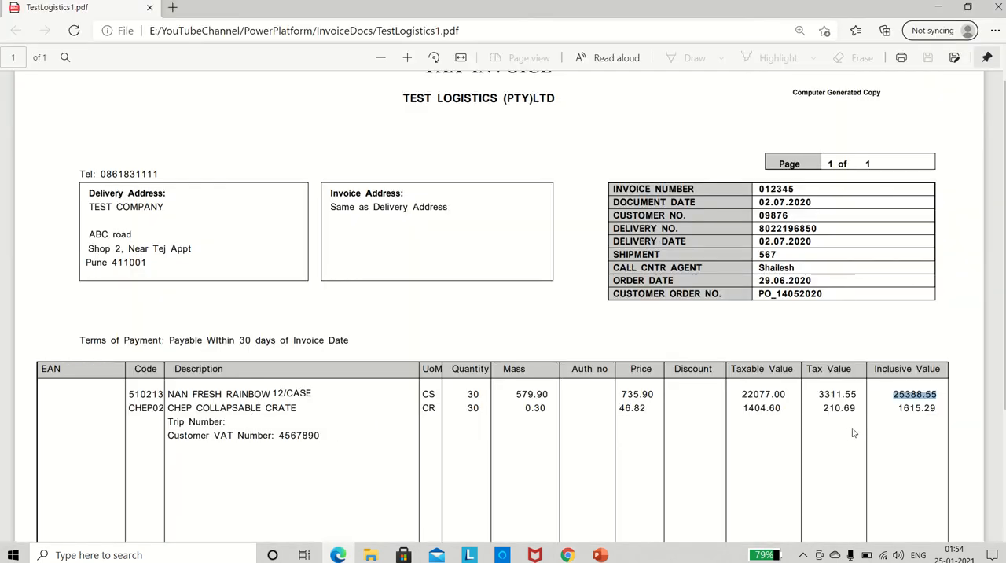
click(923, 409)
key(alt+Tab)
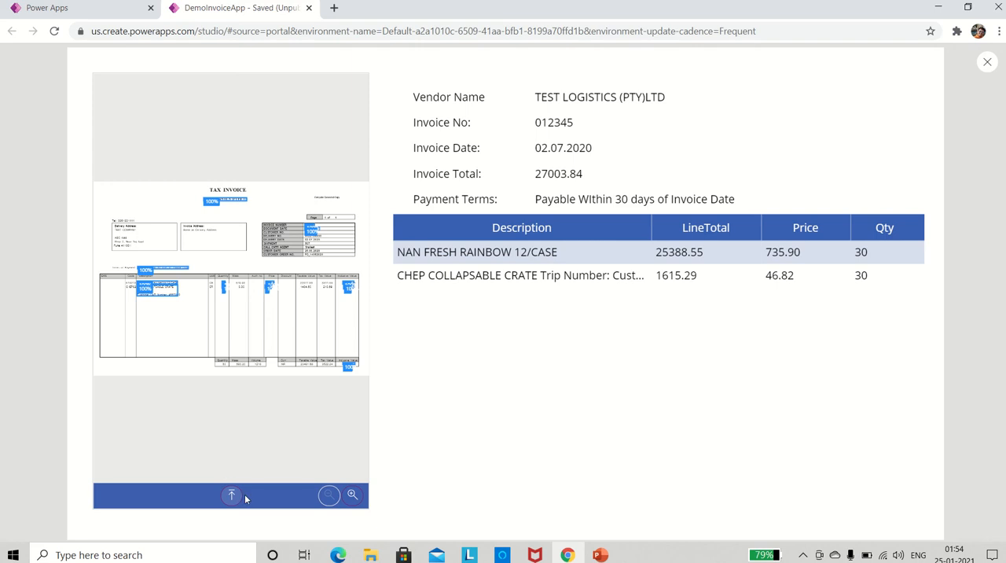
Load the TestLogistics6 invoice into the form processor, and open its PDF from the InvoiceDocs folder in place of TestLogistics1.
click(231, 496)
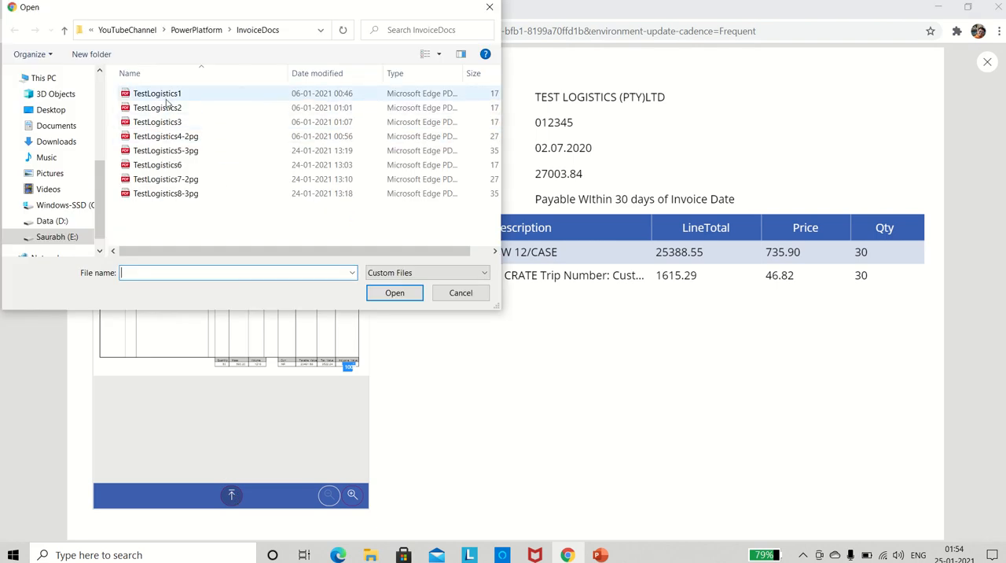
double_click(163, 168)
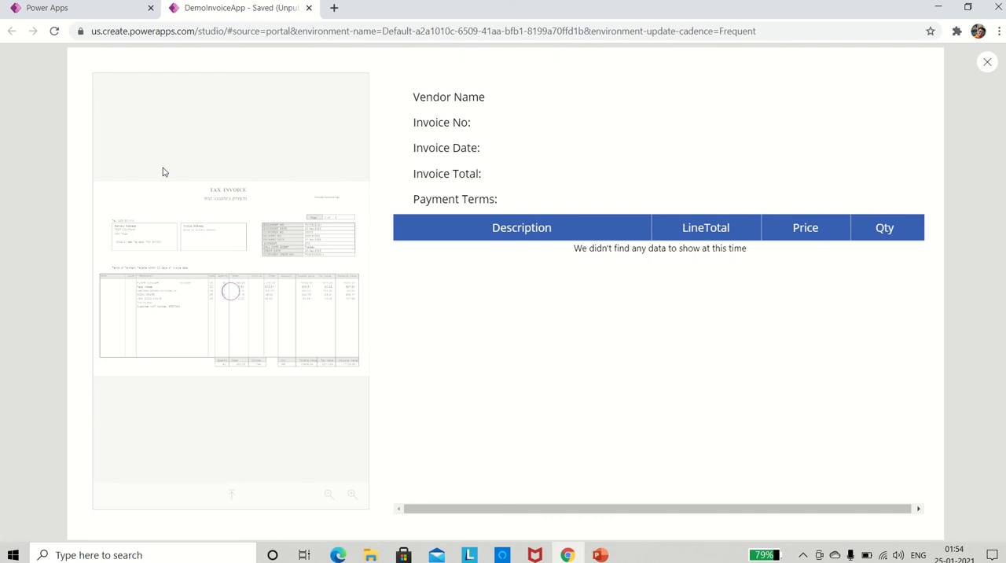
key(alt+Tab)
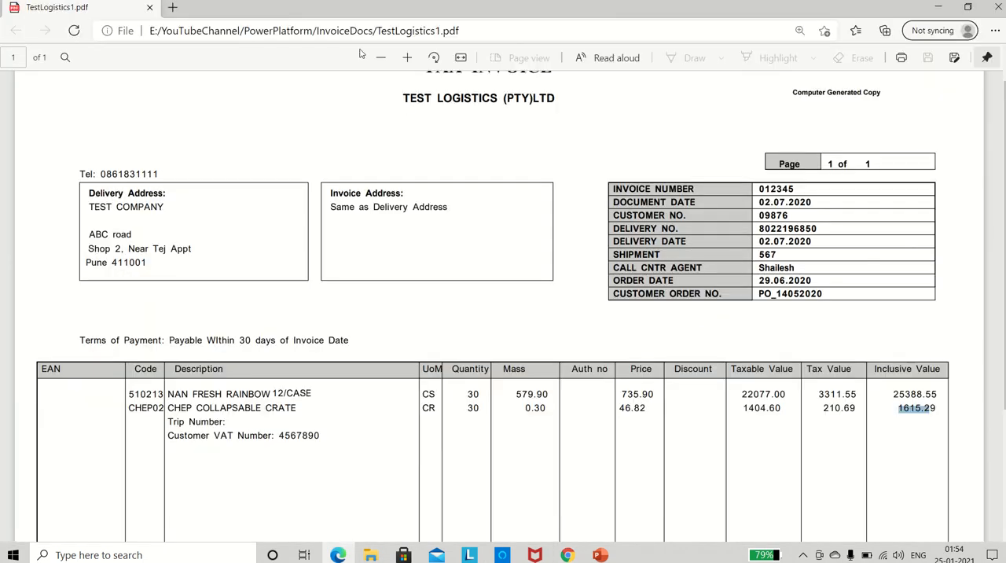
click(998, 7)
key(alt+Tab)
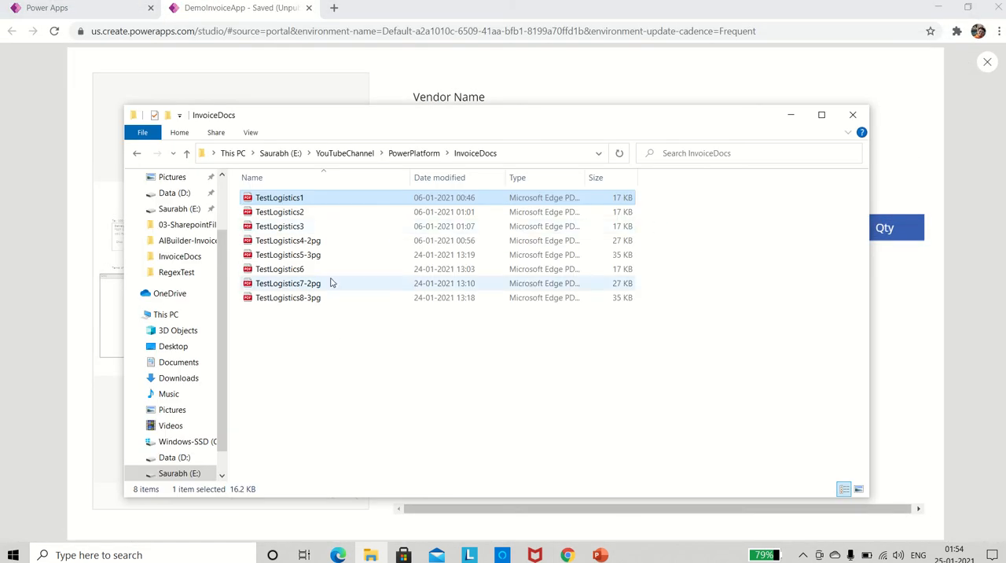
double_click(285, 269)
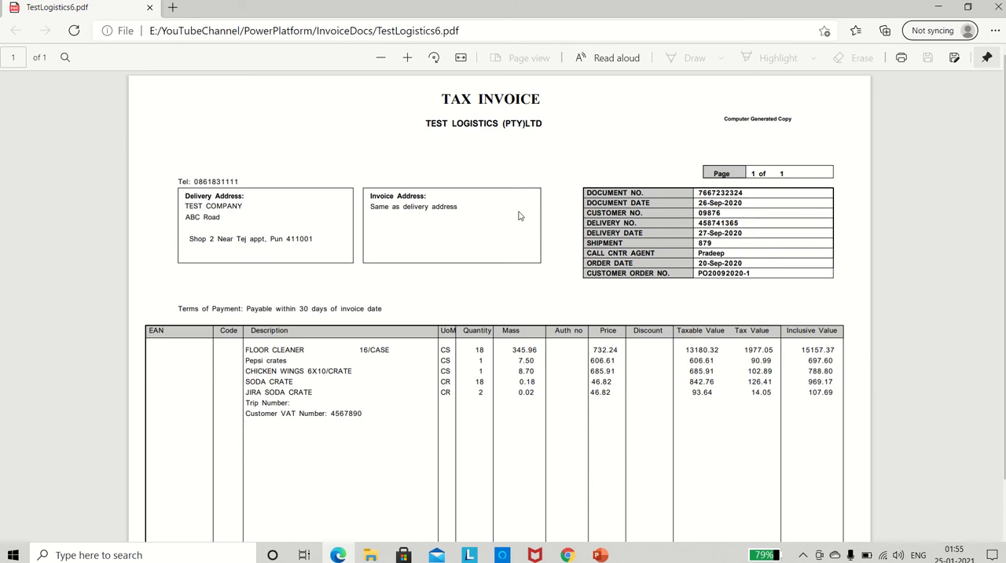
Compare the invoice number and invoice date extracted in the app preview with those on the TestLogistics6 PDF.
key(alt+Tab)
key(alt+Tab)
key(alt+Tab)
key(Tab)
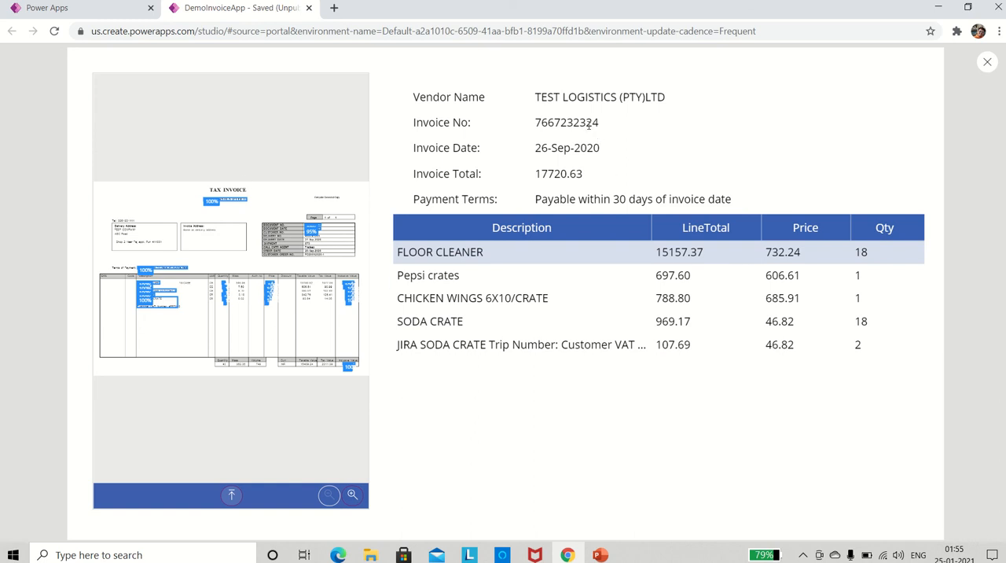
double_click(554, 124)
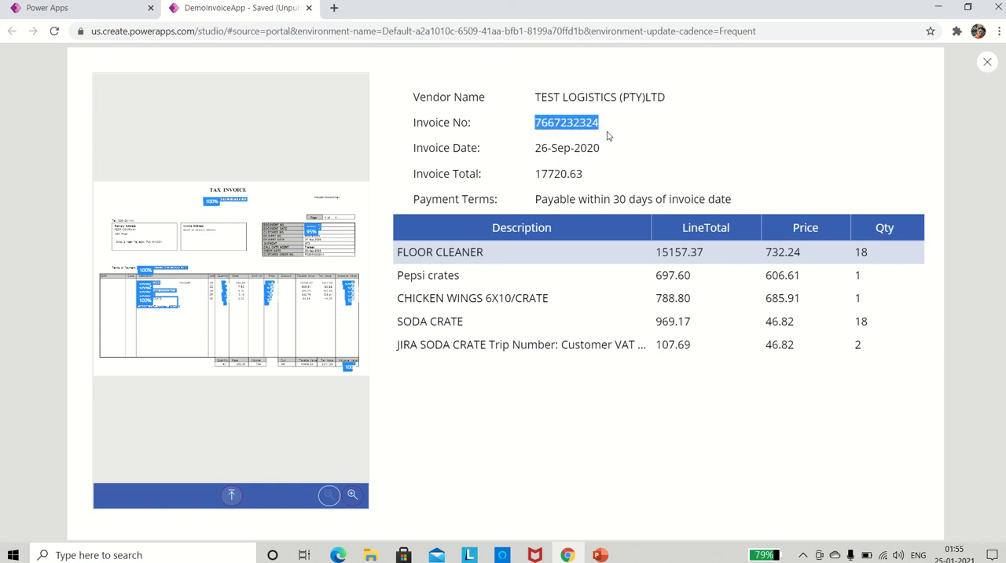
key(alt+Tab)
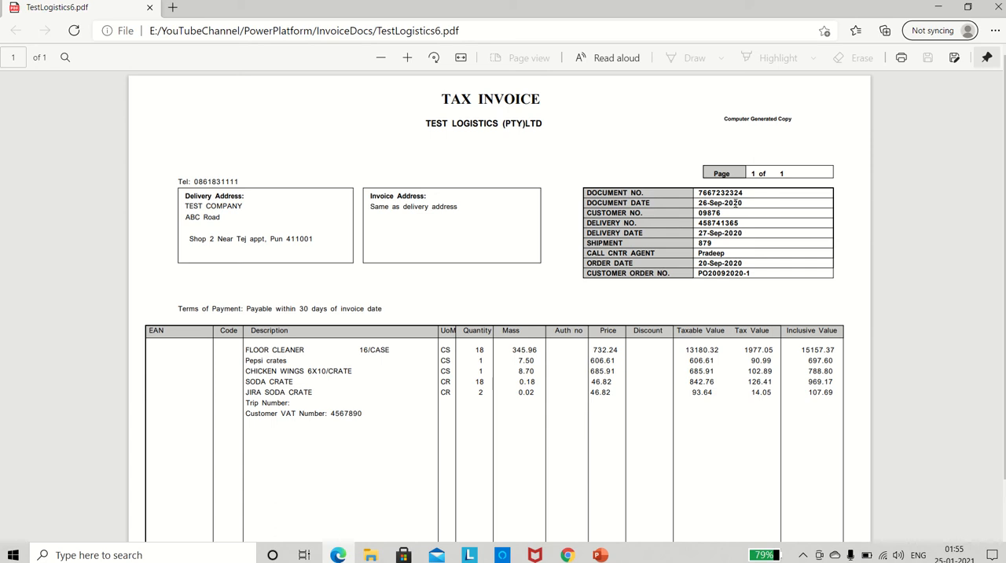
key(alt+Tab)
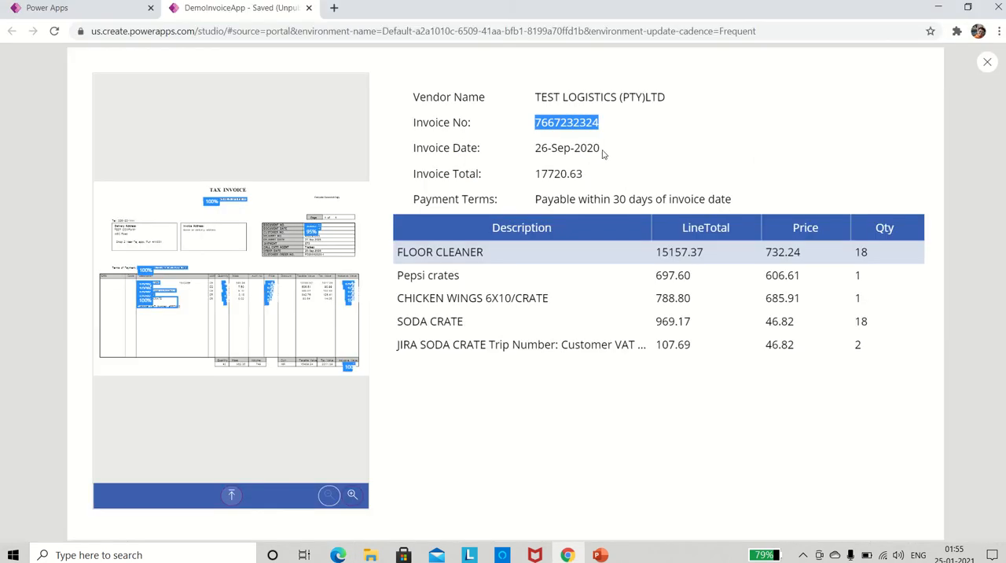
Check the extracted invoice total against the total inclusive value at the foot of the TestLogistics6 PDF.
double_click(553, 175)
key(alt+Tab)
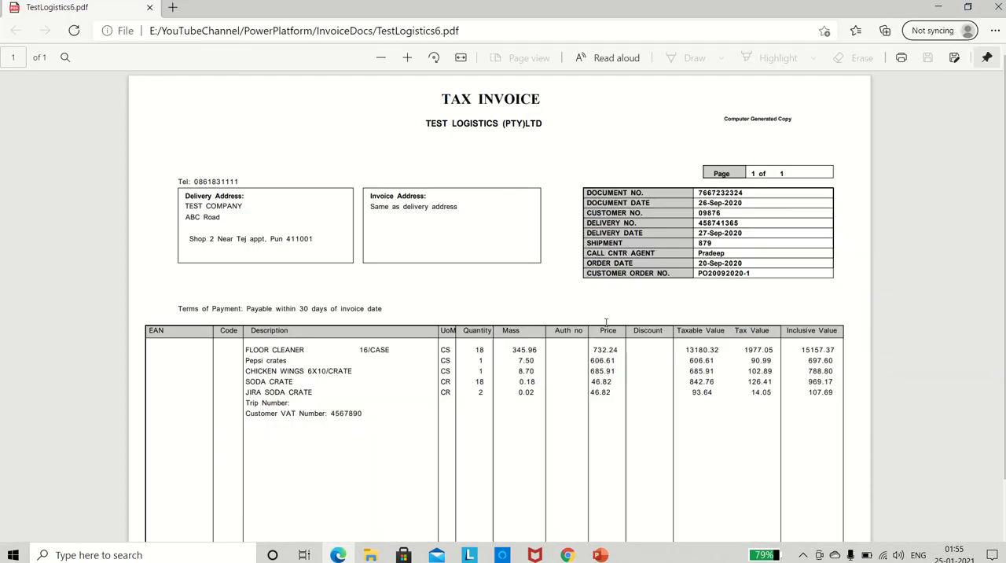
scroll(606, 322, down, 2)
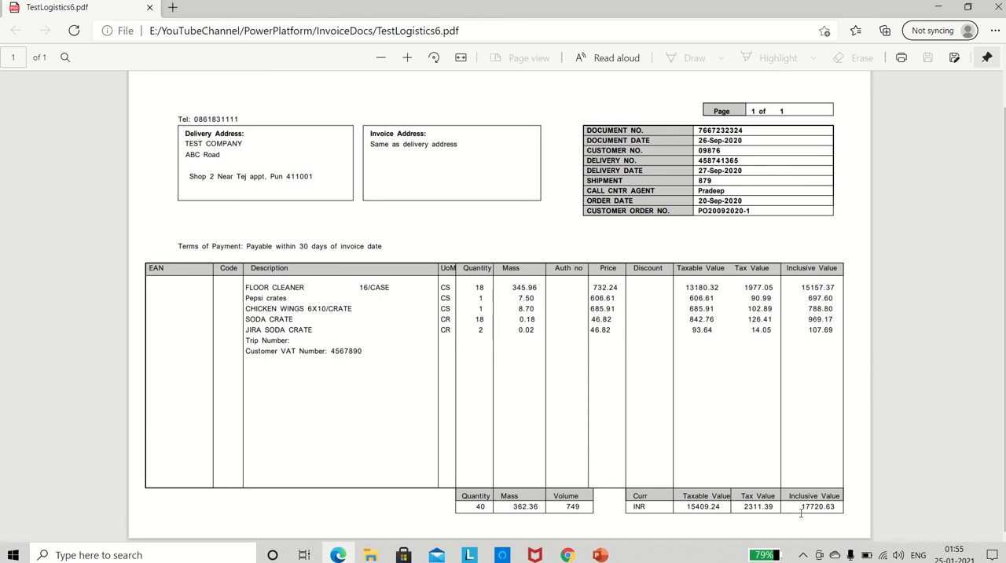
drag(801, 509, 840, 509)
click(824, 483)
key(alt+Tab)
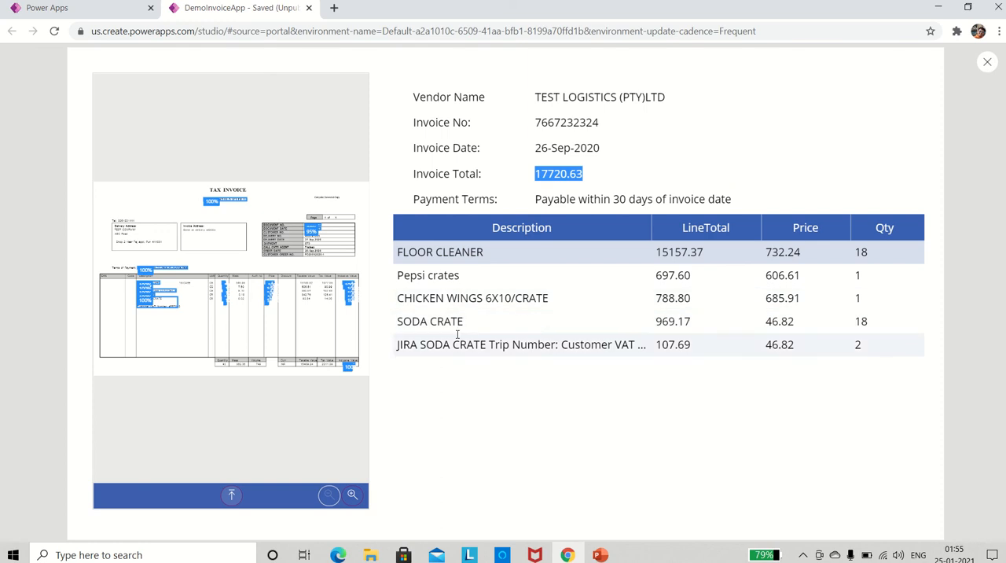
Compare the quantities, prices and line totals in the app's data table with the line items on the TestLogistics6 PDF.
key(alt+Tab)
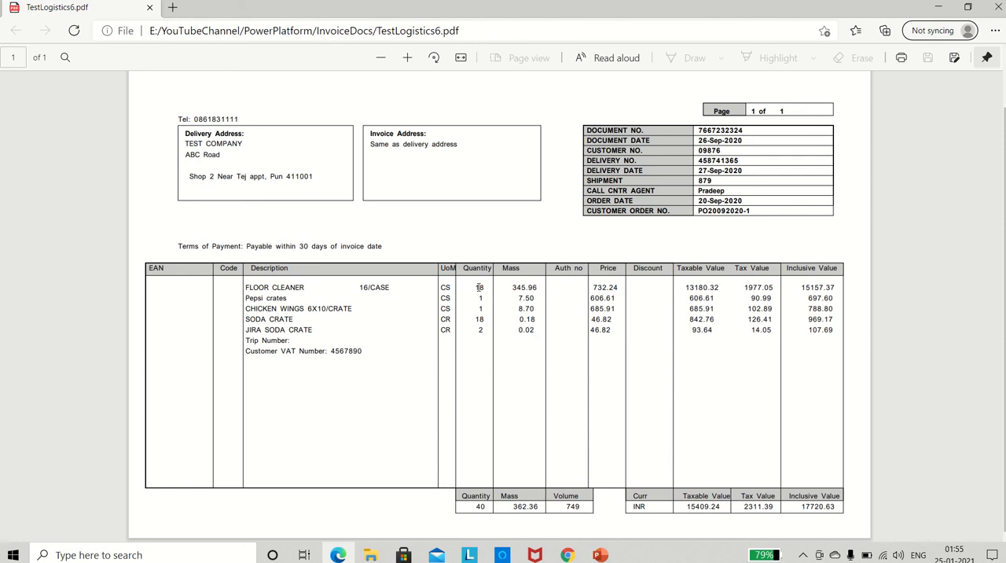
key(alt+Tab)
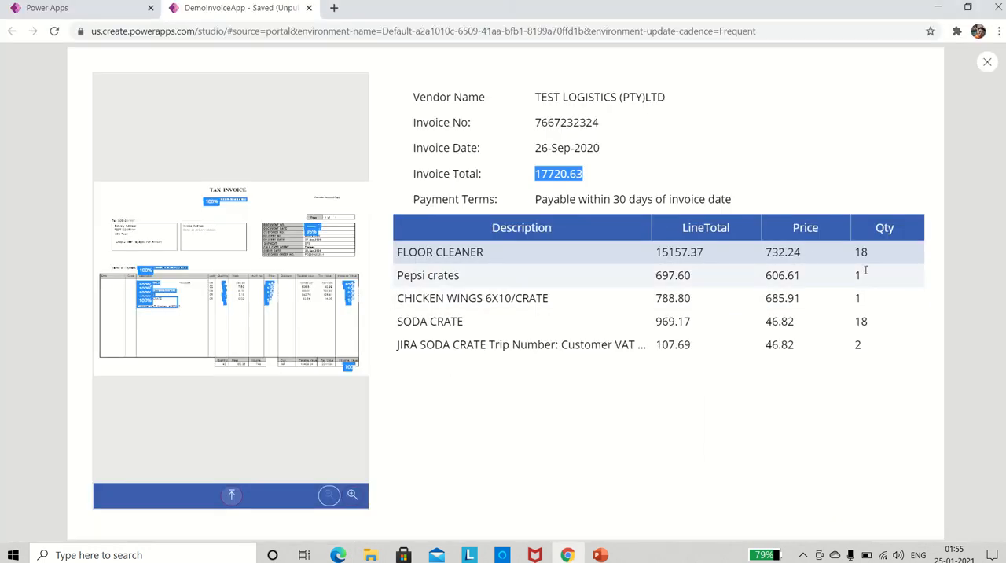
key(alt+Tab)
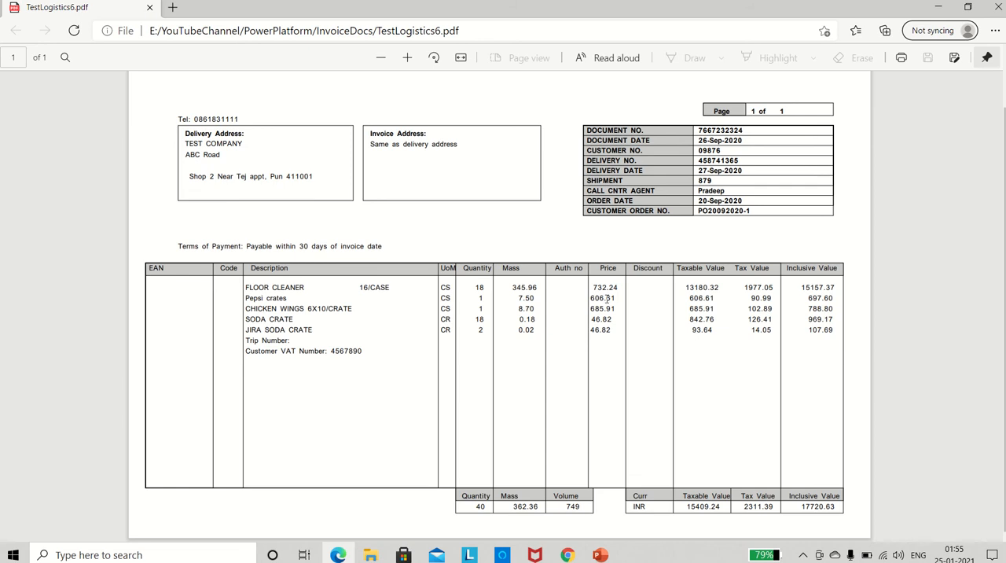
key(alt+Tab)
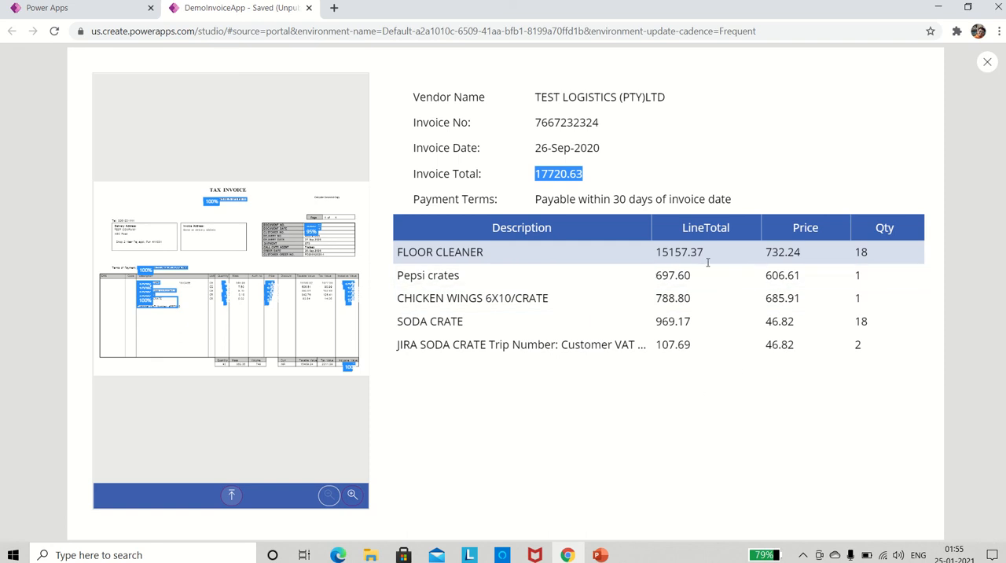
key(alt+Tab)
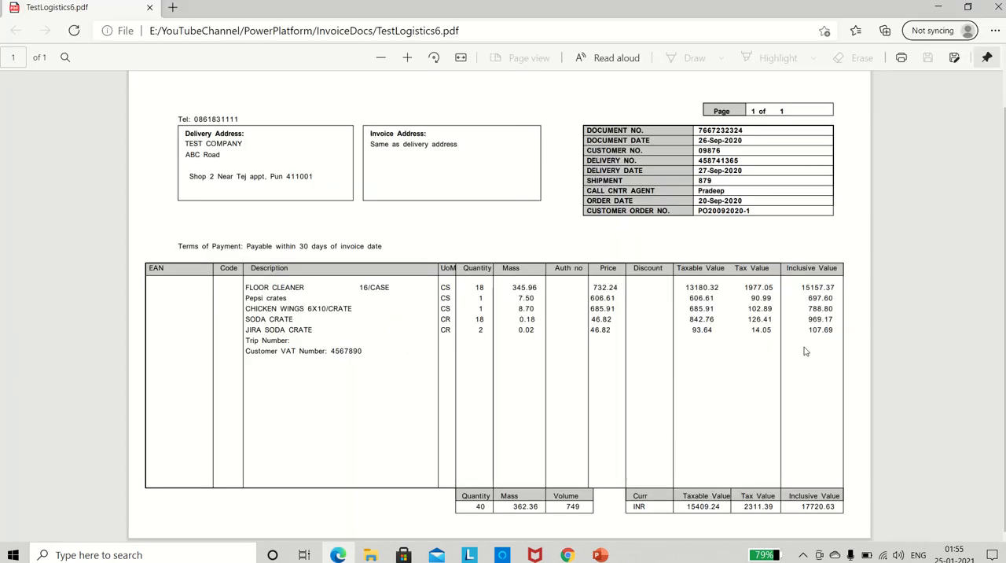
key(alt+Tab)
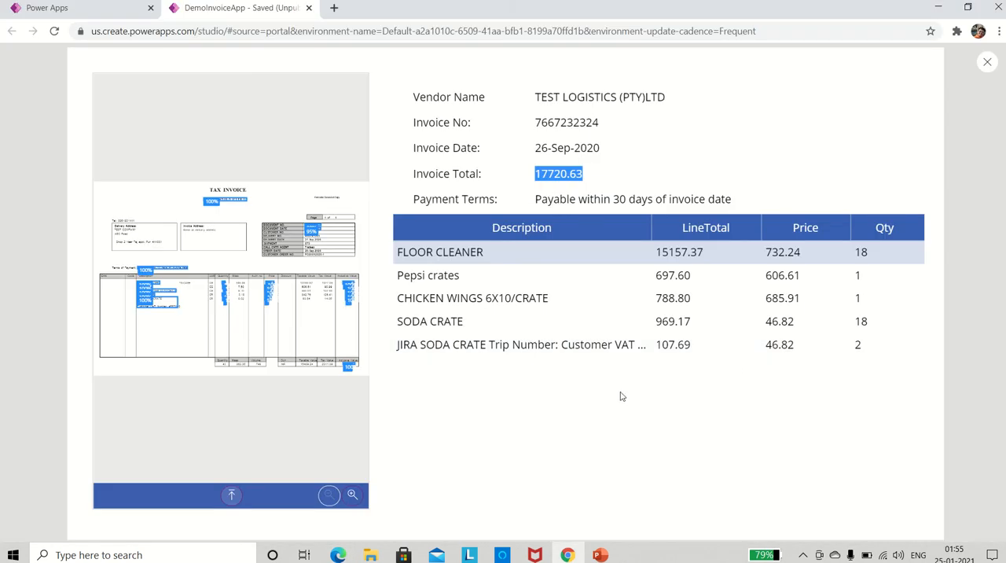
Load the two-page TestLogistics7-2pg invoice into the form processor for extraction.
click(232, 497)
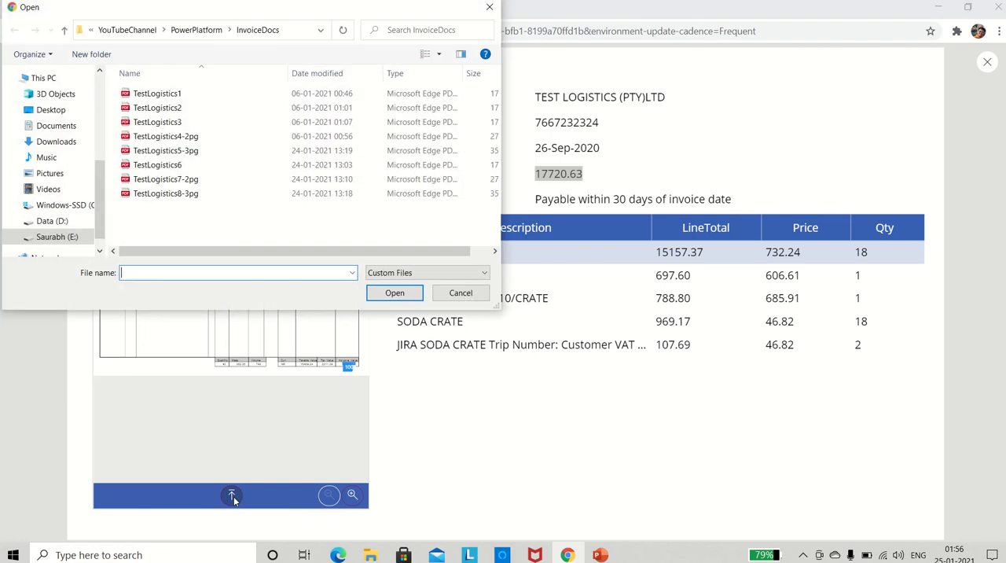
double_click(155, 183)
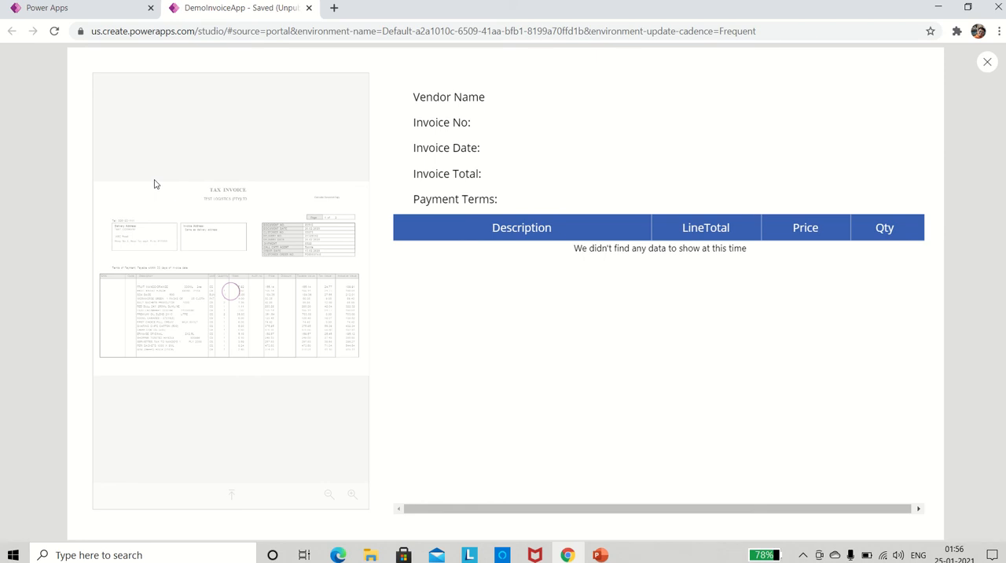
Put away the TestLogistics6 PDF, open TestLogistics7-2pg from the InvoiceDocs folder and look over its two pages.
key(alt+Tab)
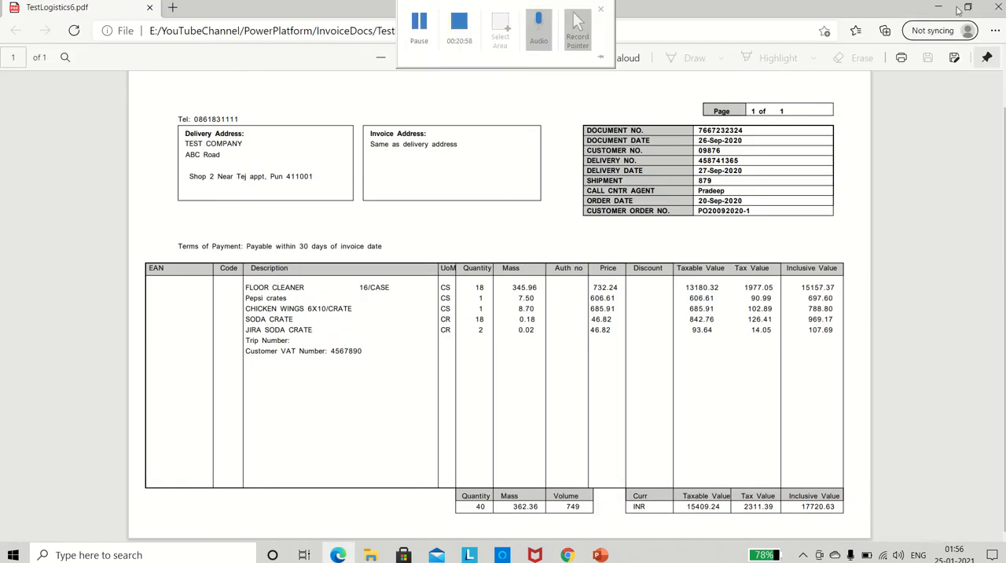
click(938, 7)
key(alt+Tab)
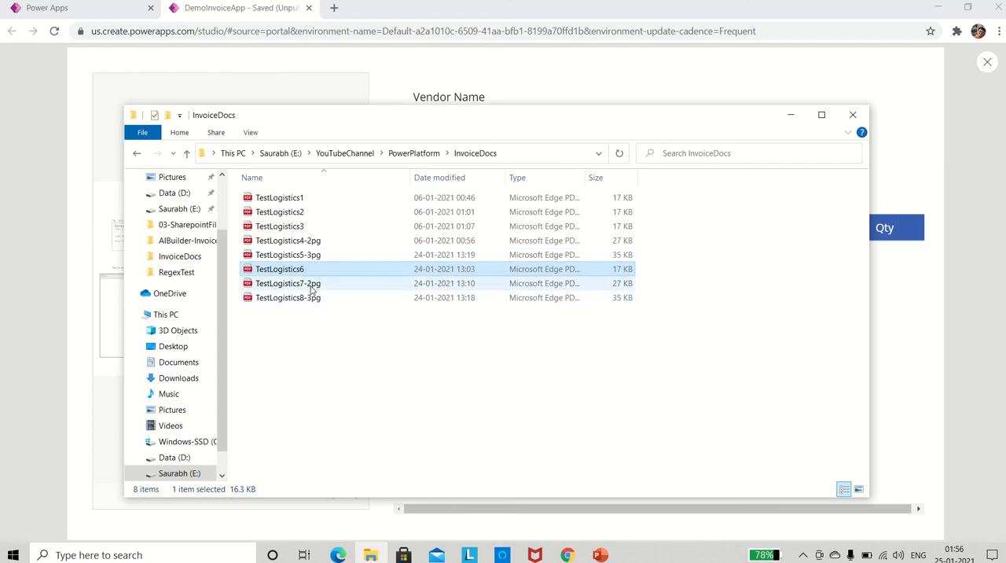
double_click(312, 284)
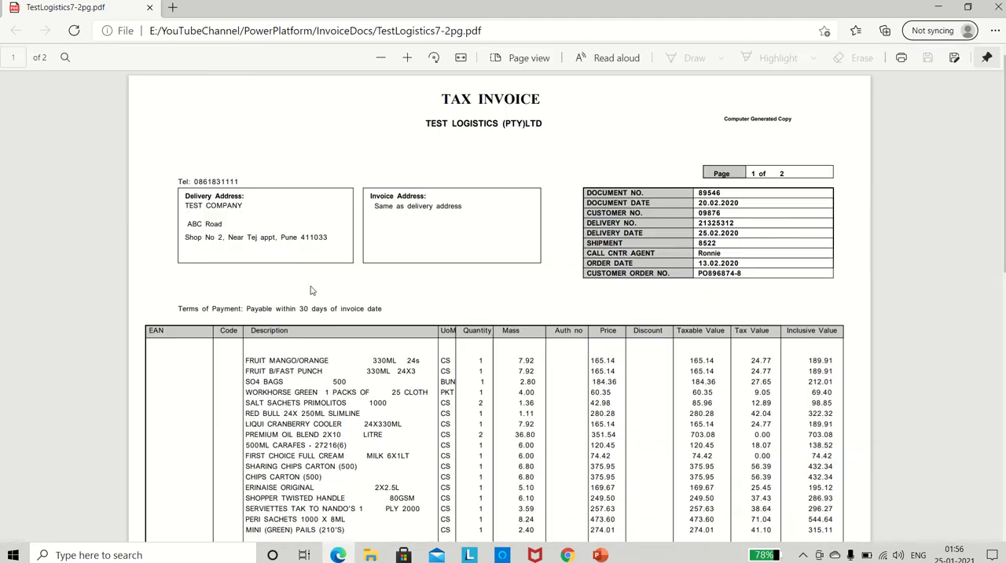
scroll(485, 292, down, 10)
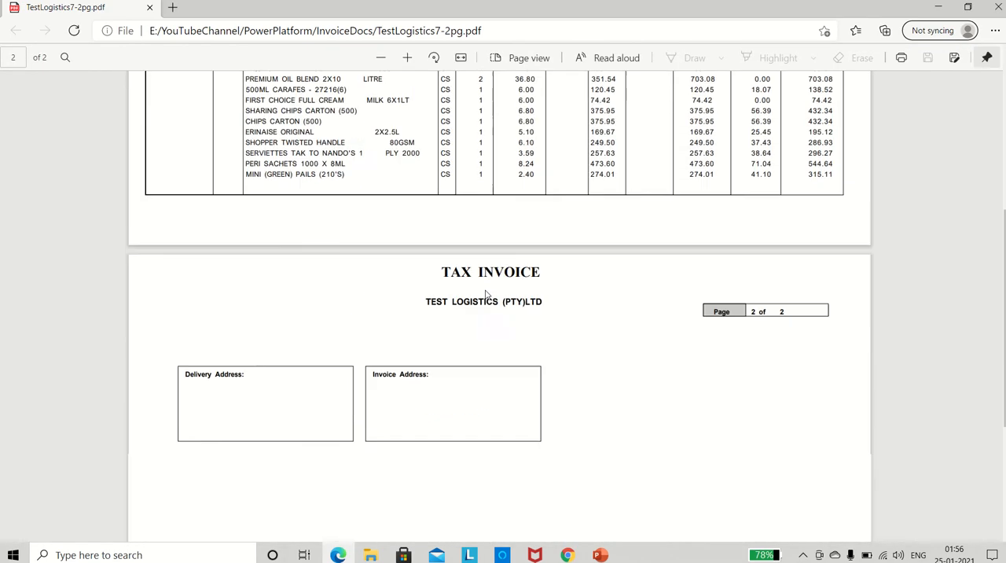
scroll(486, 293, up, 10)
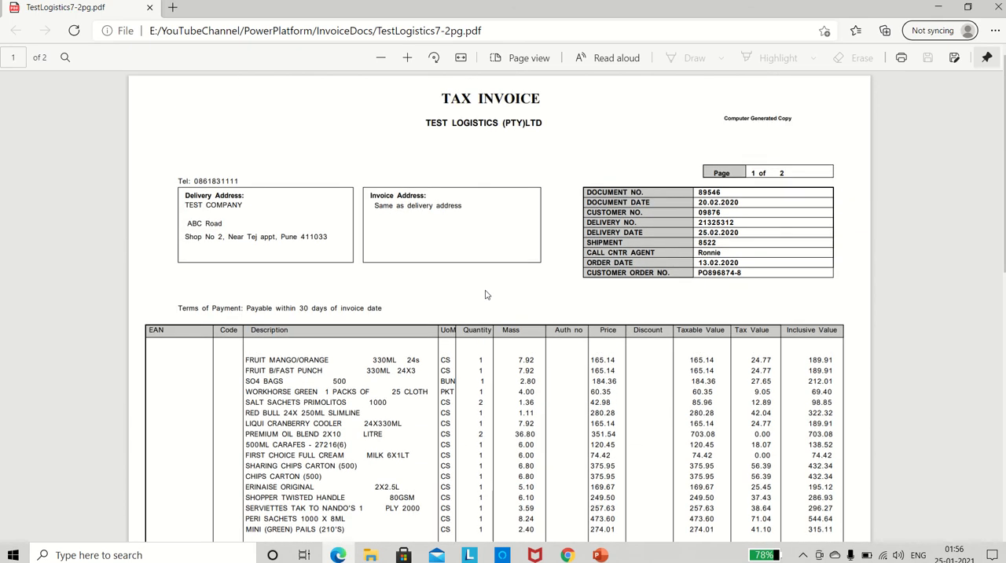
Compare the invoice number and invoice date extracted in the app preview with those on the TestLogistics7-2pg PDF.
key(alt+Tab)
key(alt+Tab)
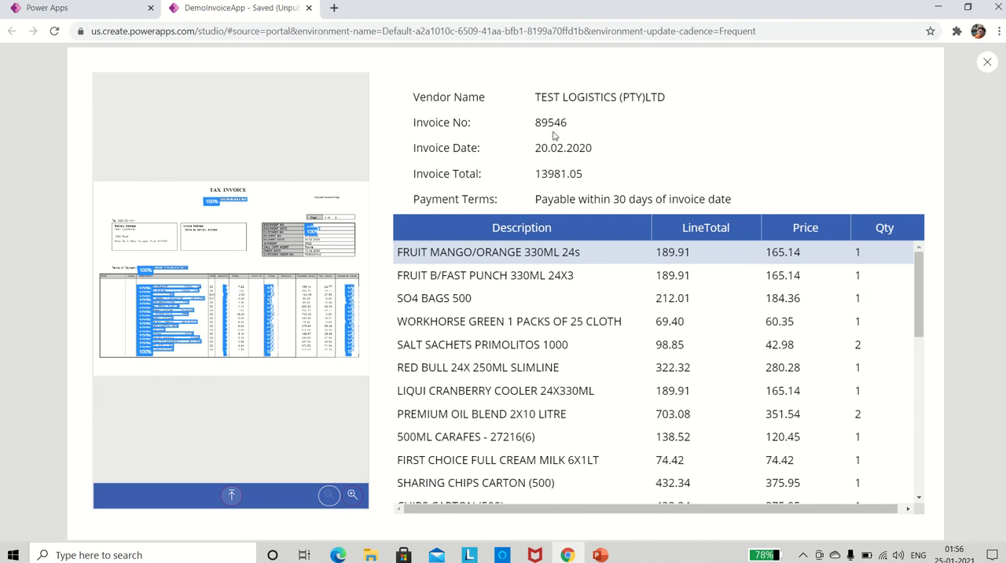
key(alt+Tab)
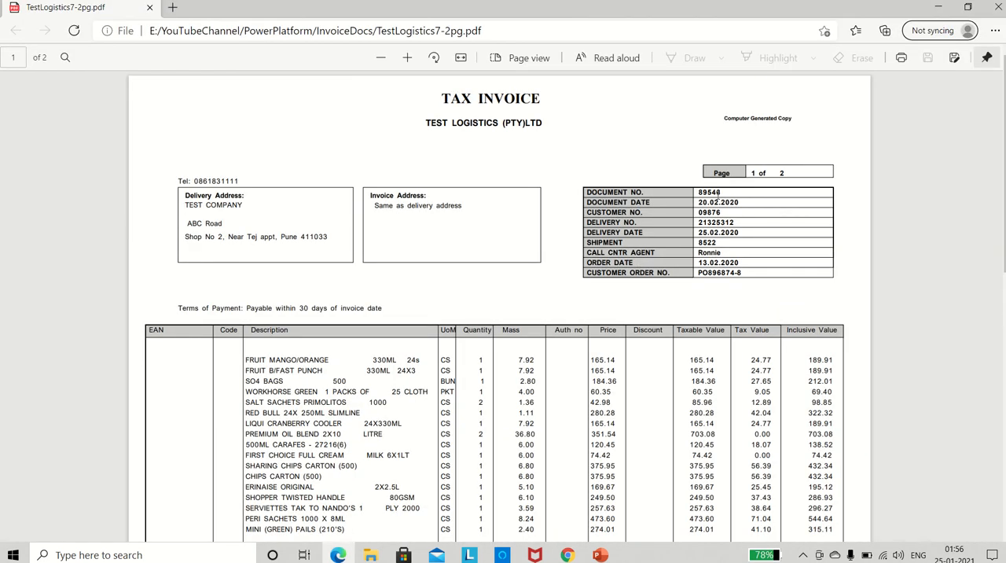
key(alt+Tab)
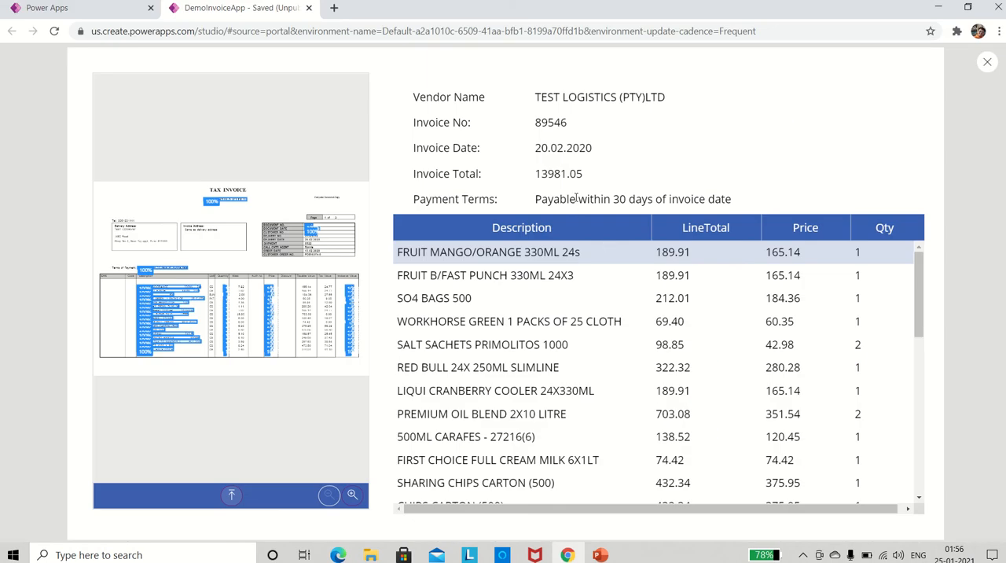
Check the extracted invoice total against the total inclusive value on page two of the TestLogistics7-2pg PDF.
key(alt+Tab)
scroll(684, 308, down, 10)
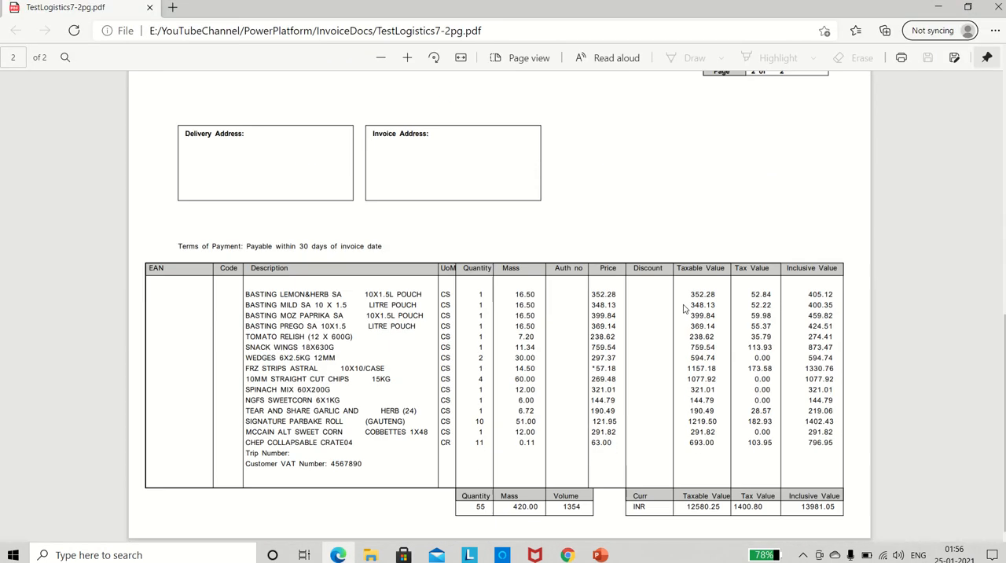
double_click(819, 508)
click(838, 231)
key(alt+Tab)
key(alt+Tab)
Compare page one's last line item, MINI (GREEN) PAILS (210'S), and its inclusive value with its row in the app's data table.
scroll(574, 243, up, 6)
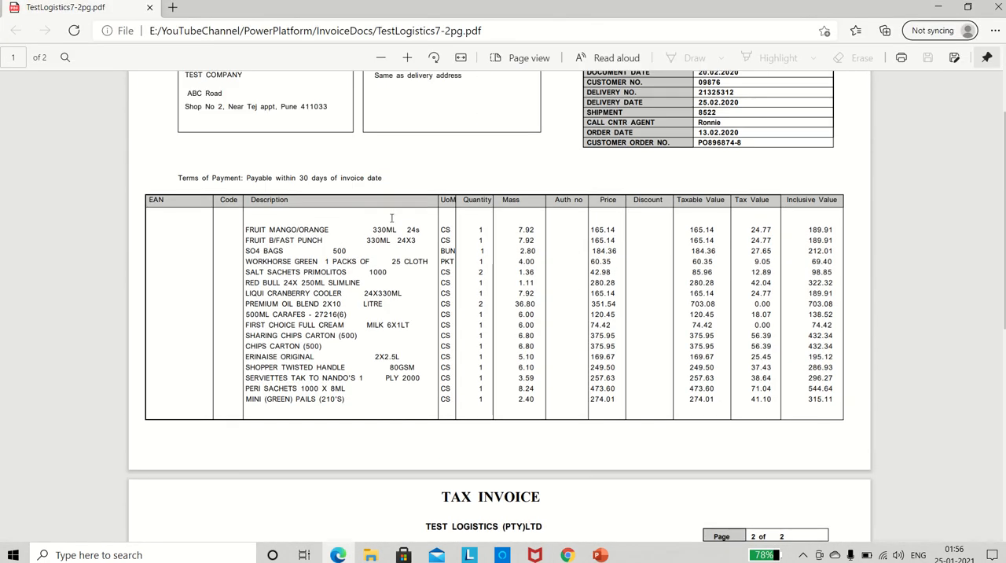
key(alt+Tab)
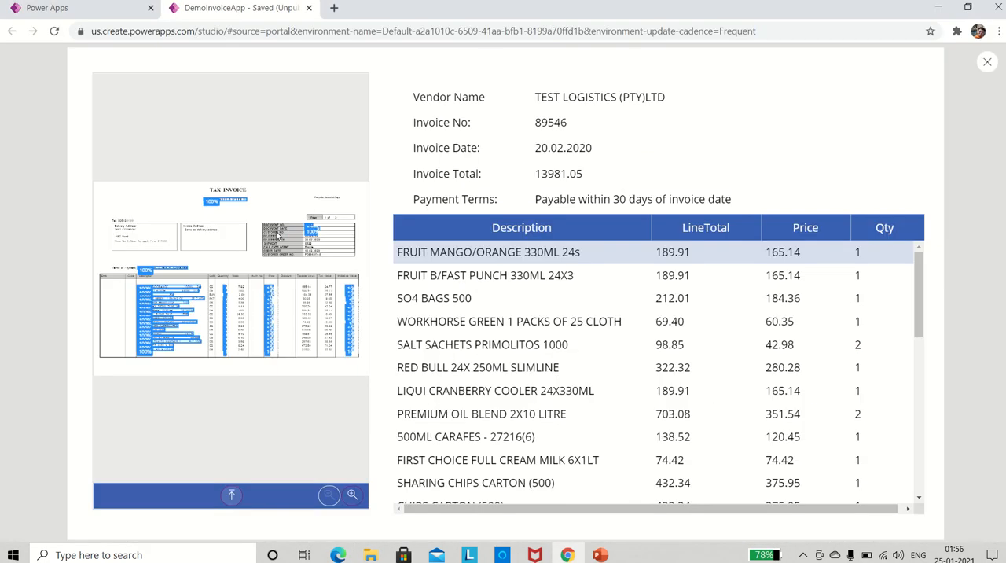
key(alt+Tab)
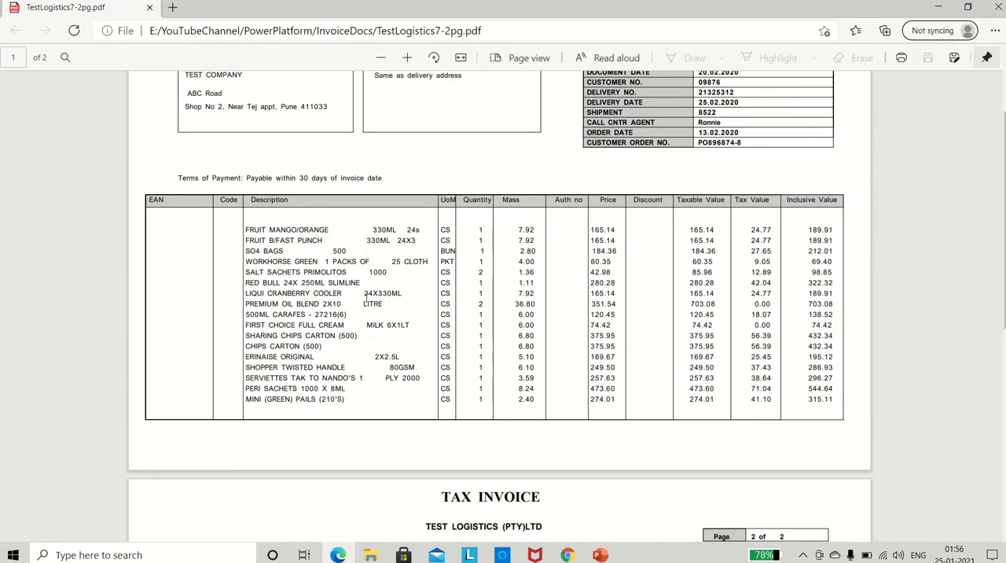
scroll(362, 338, down, 4)
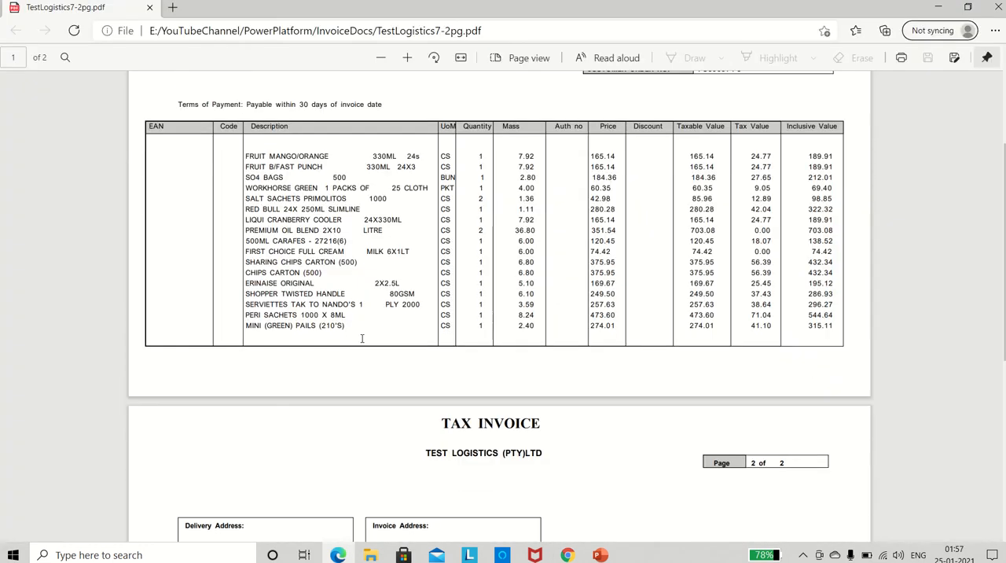
scroll(363, 338, up, 2)
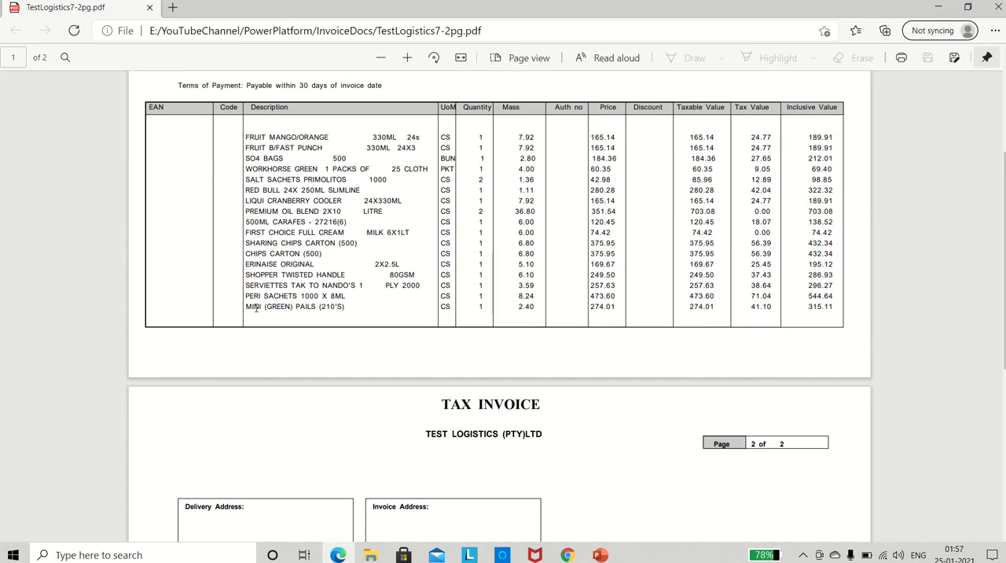
drag(249, 307, 306, 309)
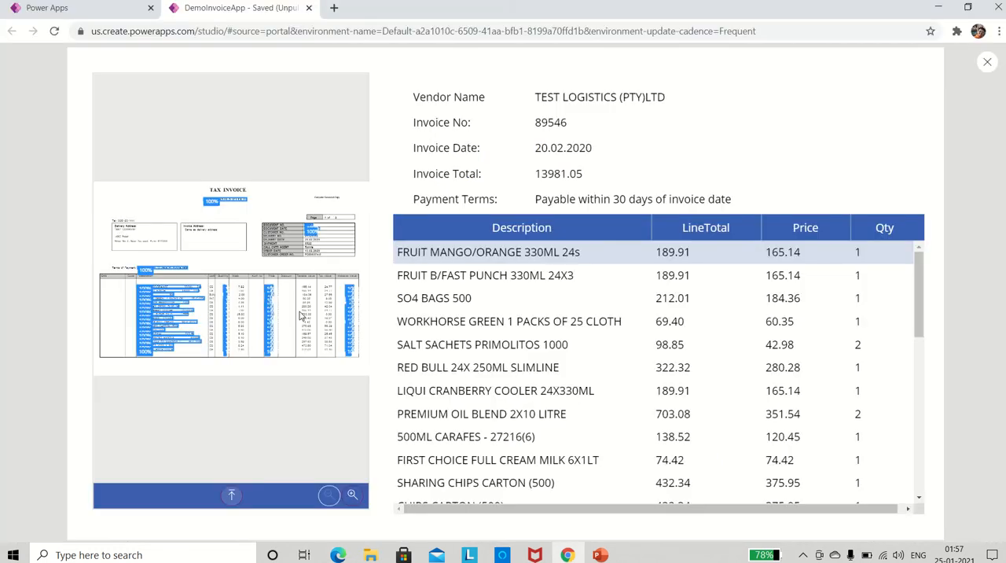
key(alt+Tab)
scroll(483, 346, down, 5)
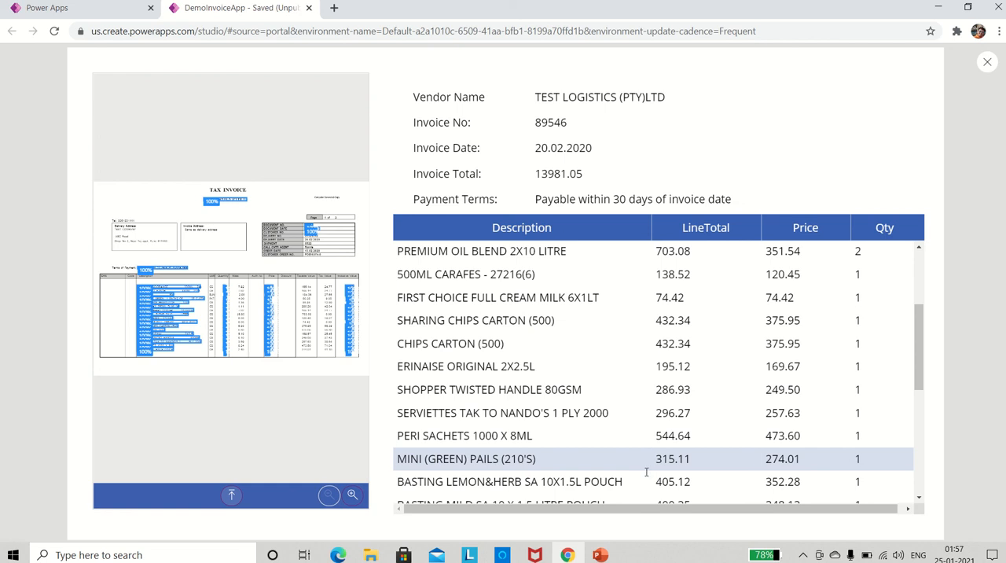
key(alt+Tab)
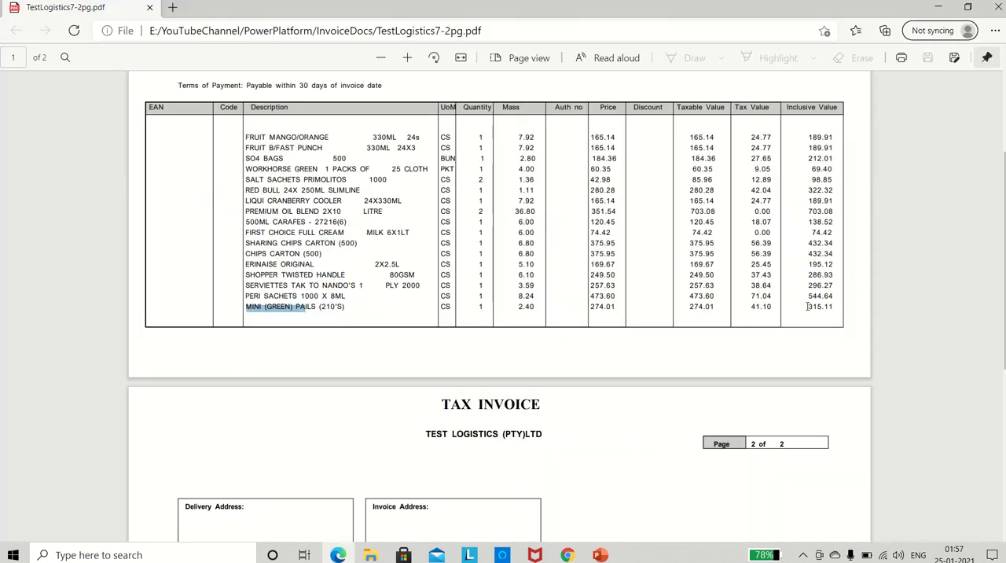
drag(807, 306, 835, 307)
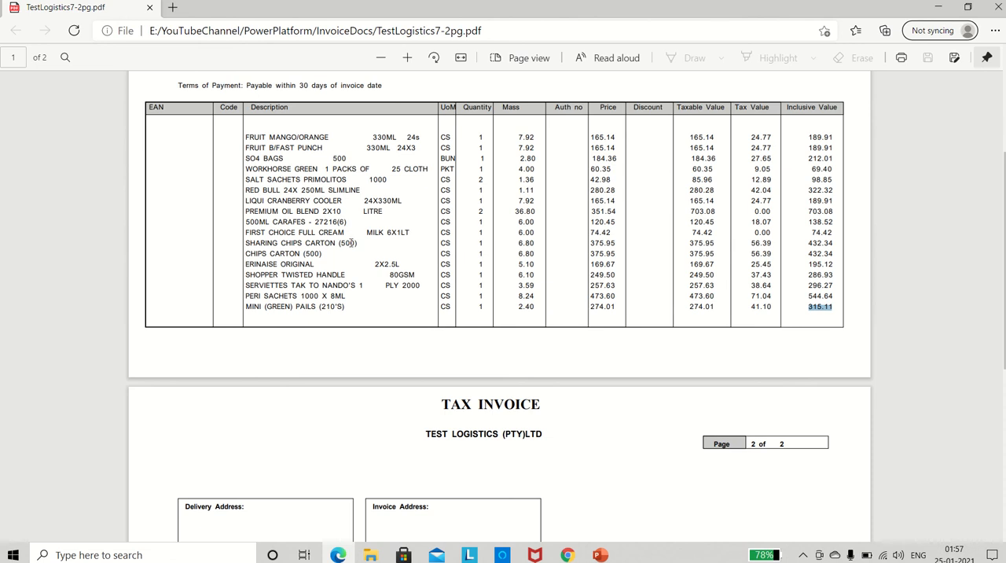
Check that page two's first line item, BASTING LEMON&HERB SA, follows the page one items in the app's data table.
scroll(341, 297, down, 5)
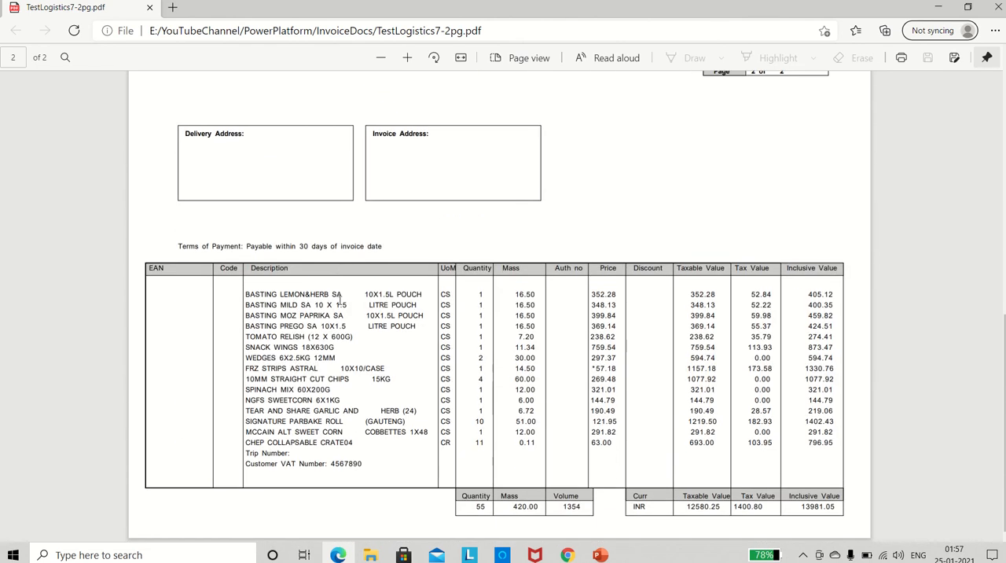
key(alt+Tab)
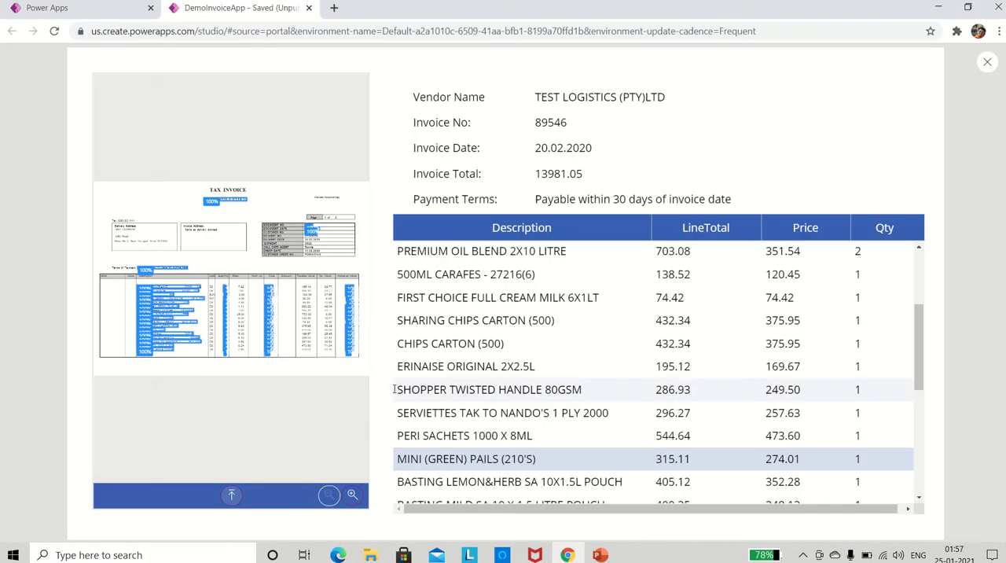
key(alt+Tab)
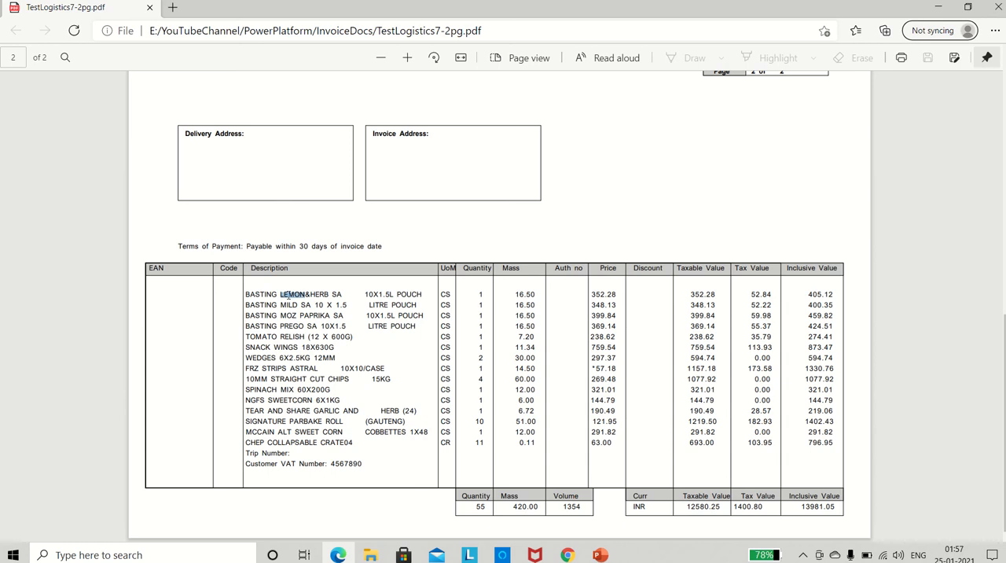
key(alt+Tab)
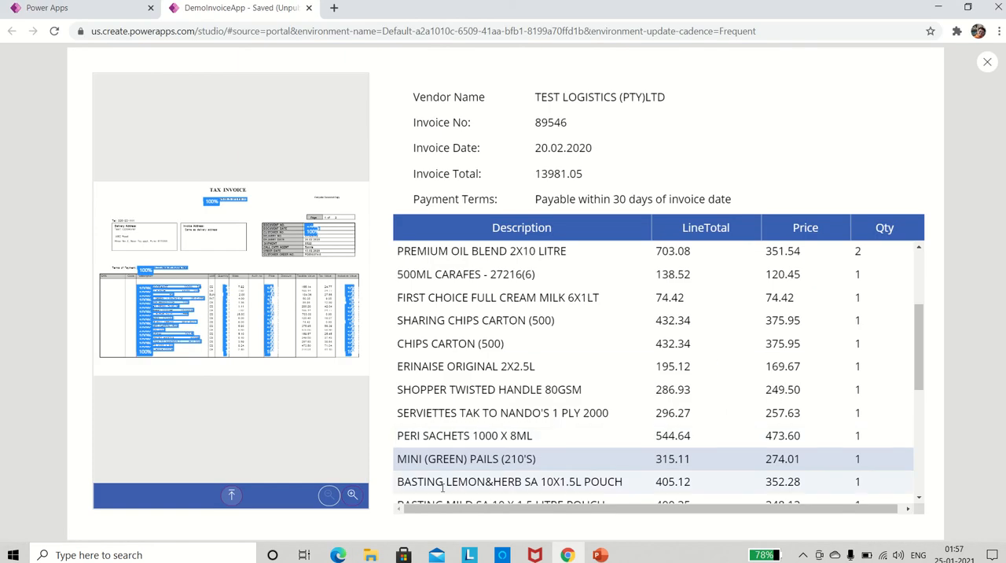
Compare the final line item, CHEP COLLAPSABLE CRATE04, and its line total in the app's data table with page two of the PDF.
scroll(513, 466, down, 1)
scroll(512, 466, down, 3)
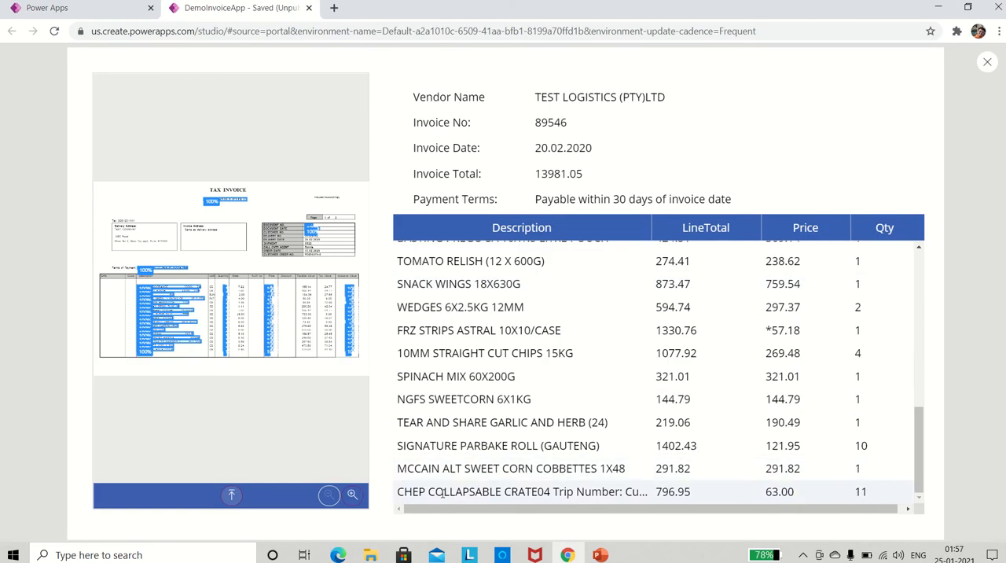
key(alt+Tab)
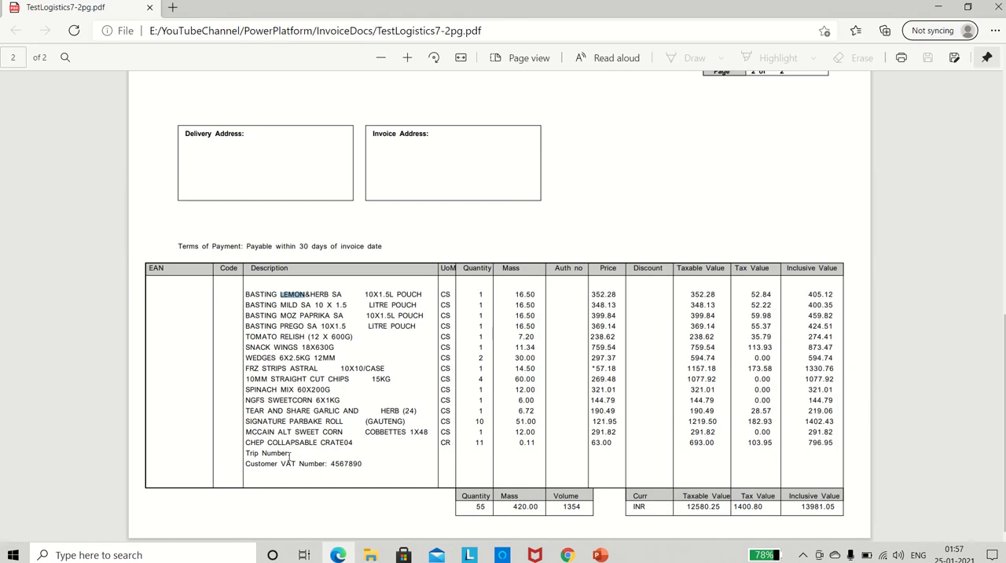
drag(262, 445, 341, 449)
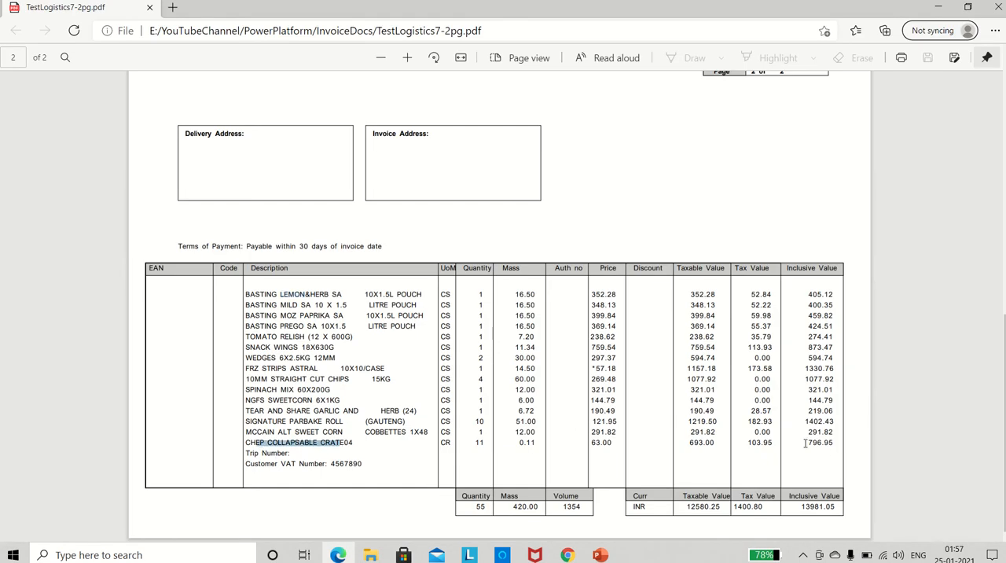
drag(805, 443, 831, 445)
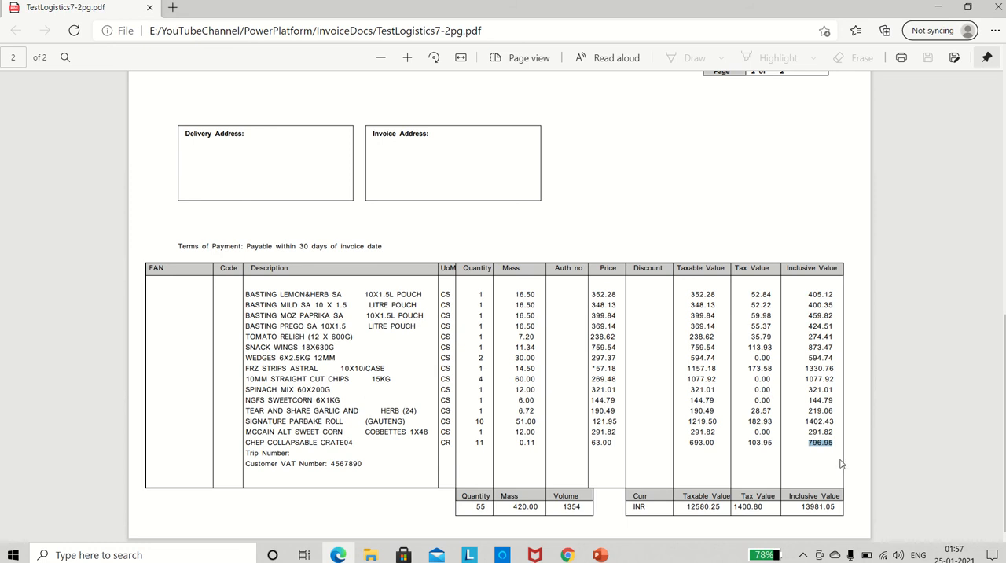
key(alt+Tab)
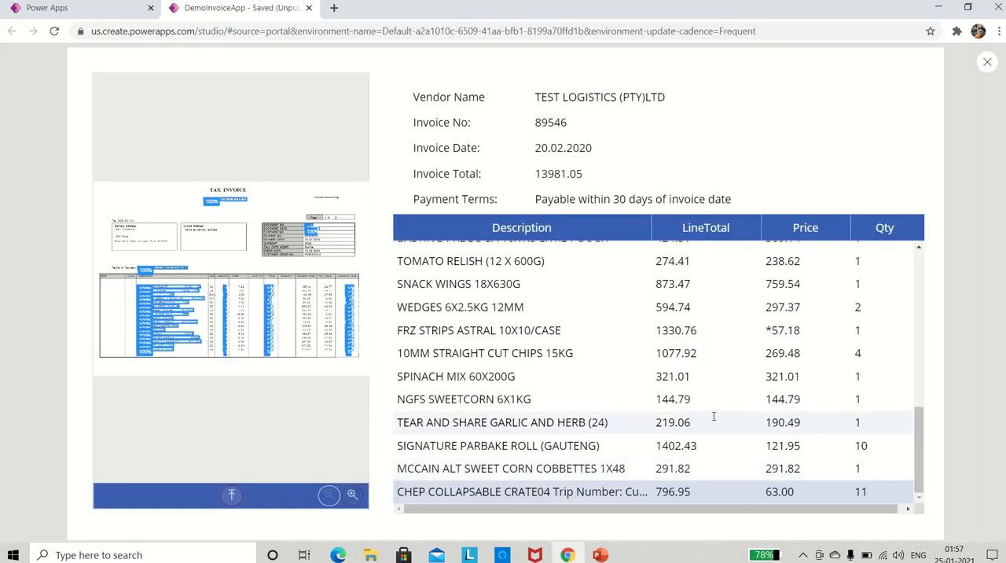
Review the remaining extracted rows in the app's data table against the line items on both pages of the TestLogistics7-2pg PDF.
scroll(714, 416, up, 10)
scroll(714, 416, down, 5)
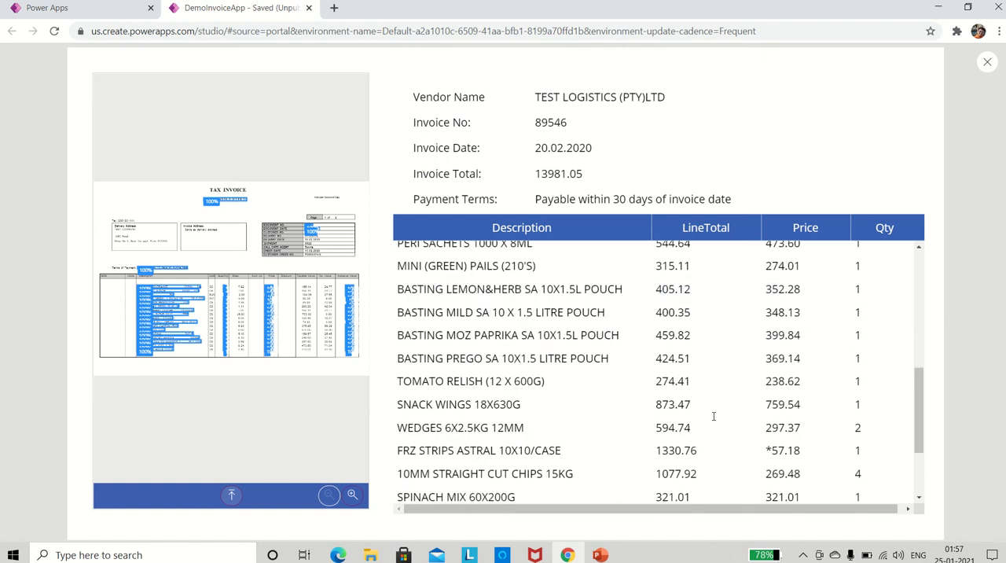
key(alt+Tab)
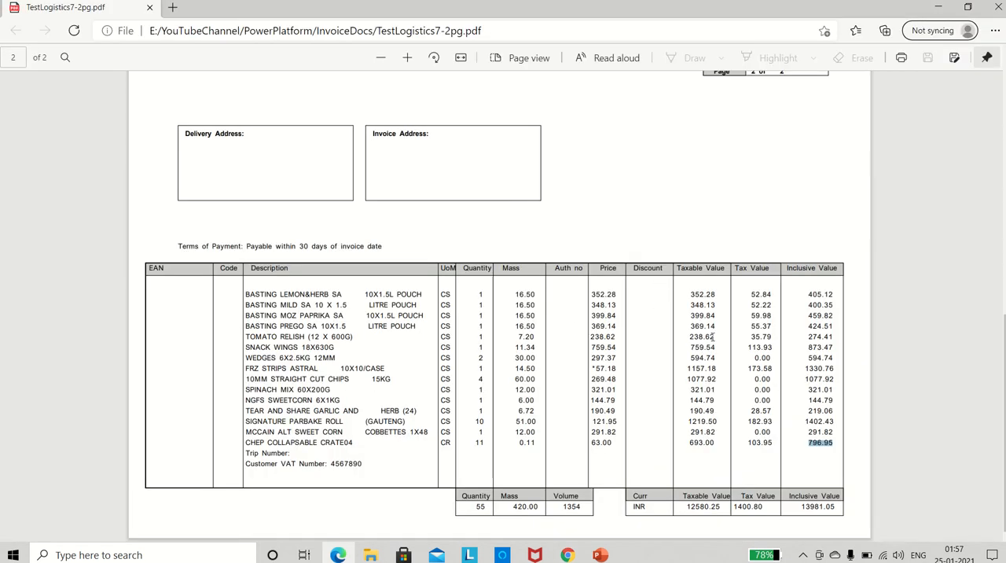
scroll(692, 321, up, 10)
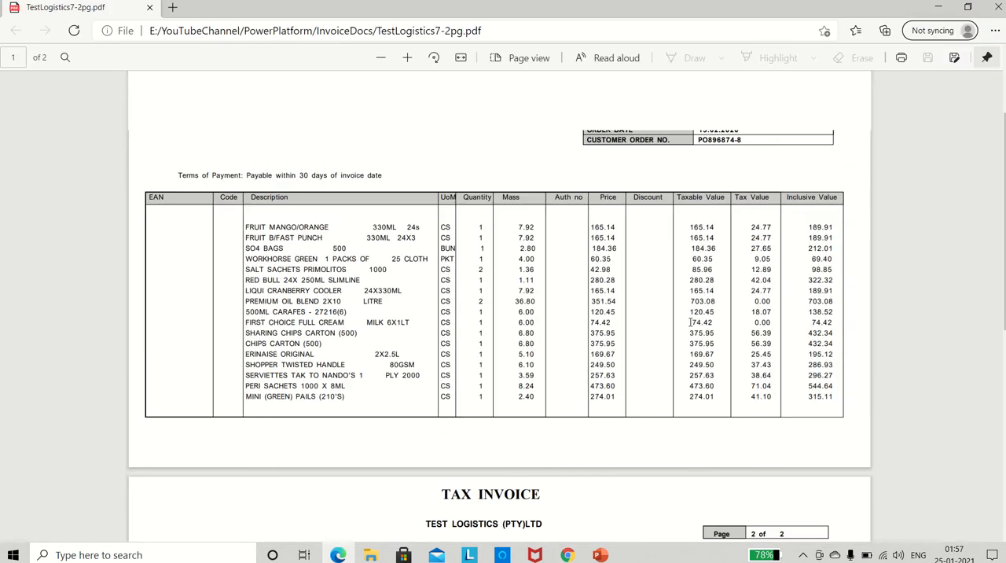
key(alt+Tab)
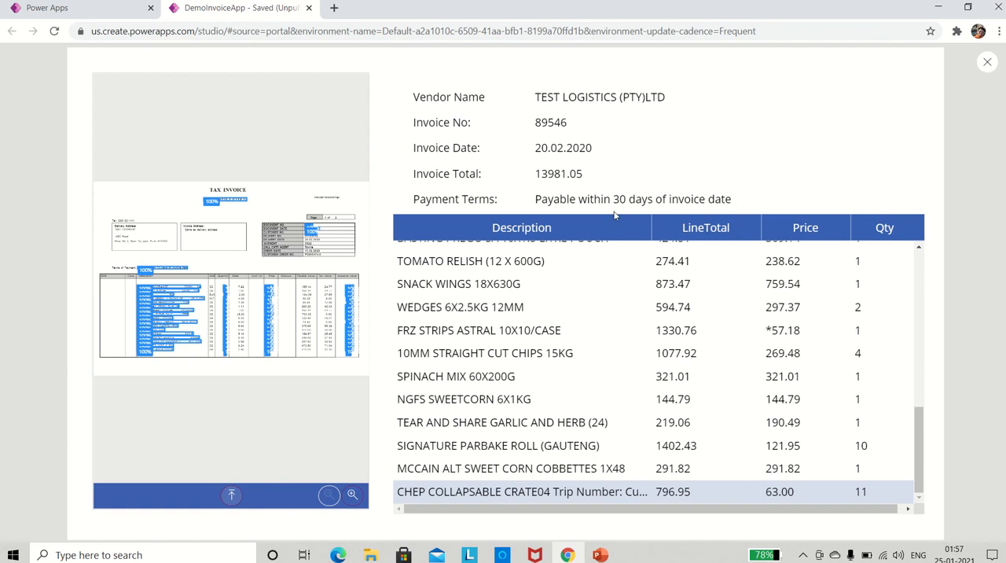
Load the three-page TestLogistics8-3pg invoice into the form processor for extraction.
click(233, 494)
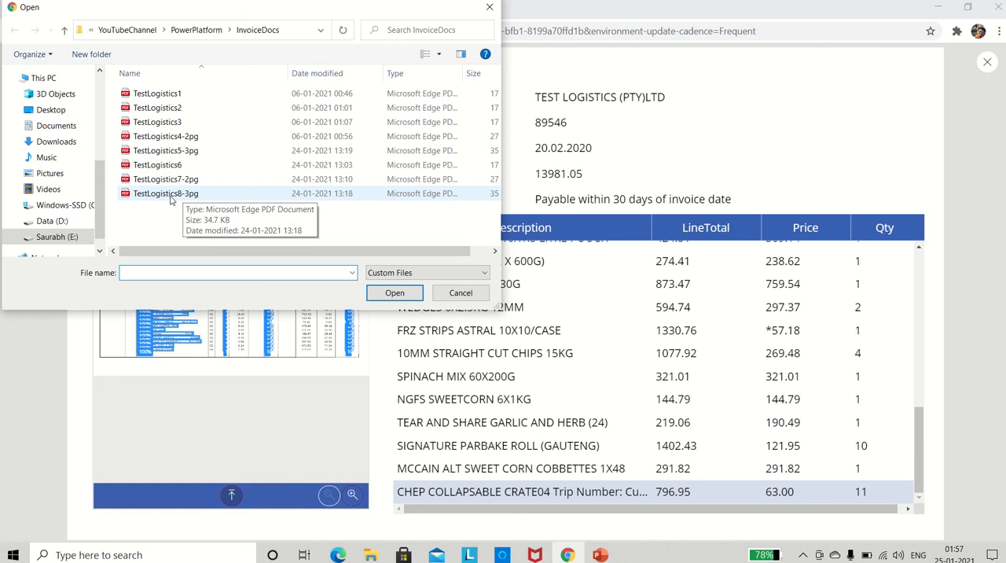
double_click(170, 196)
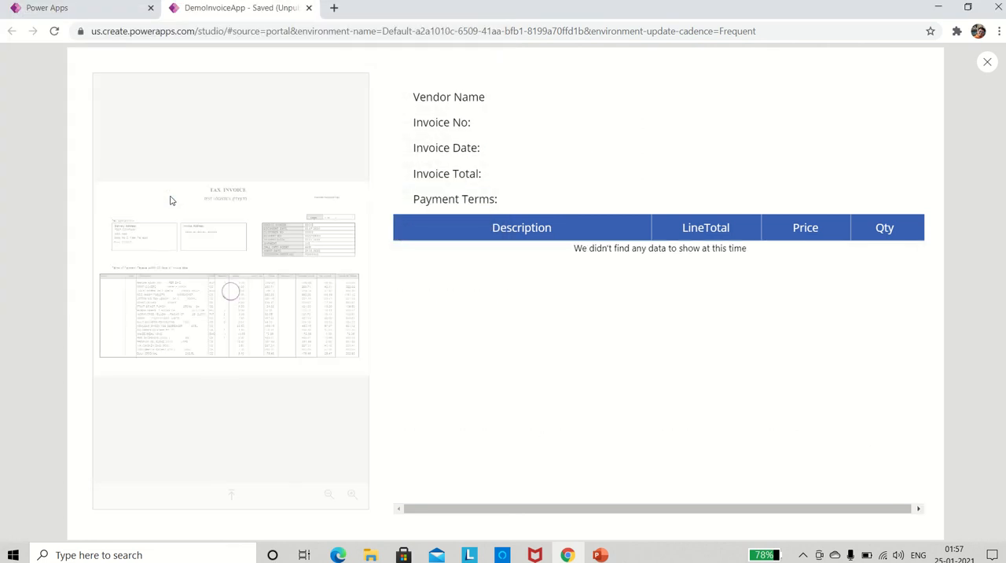
Close the TestLogistics7-2pg PDF and open TestLogistics8-3pg from the InvoiceDocs folder.
key(alt+Tab)
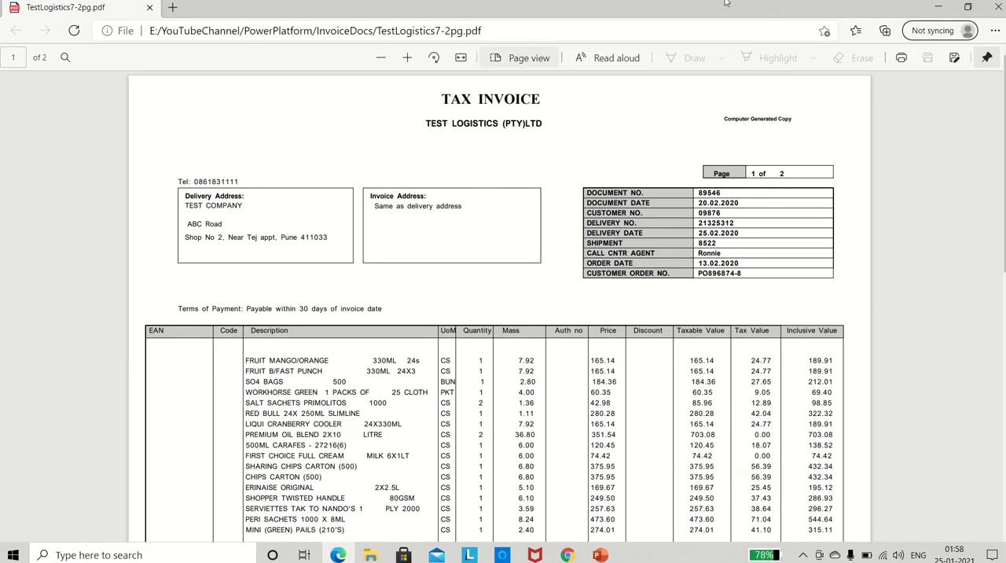
click(997, 8)
key(alt+Tab)
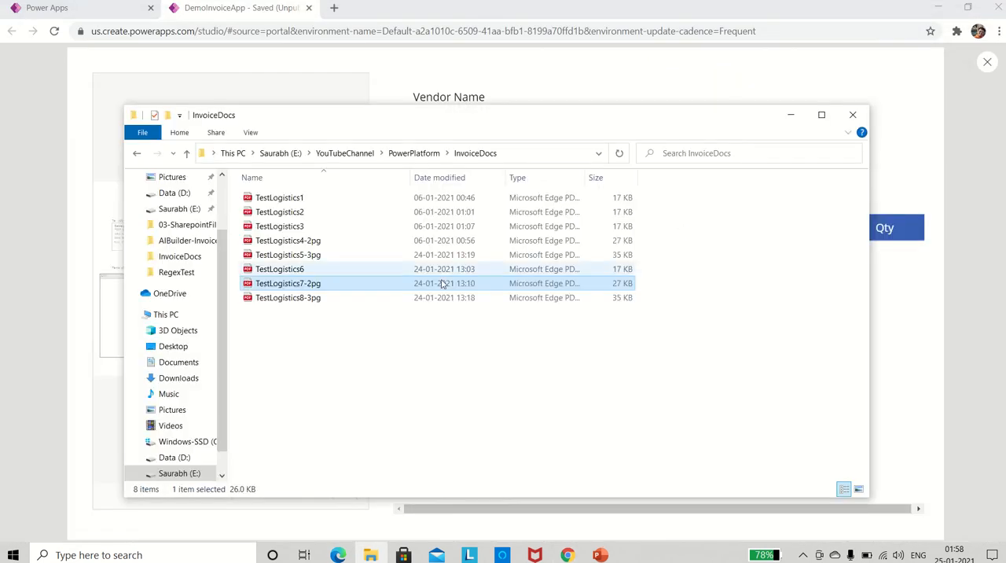
double_click(297, 299)
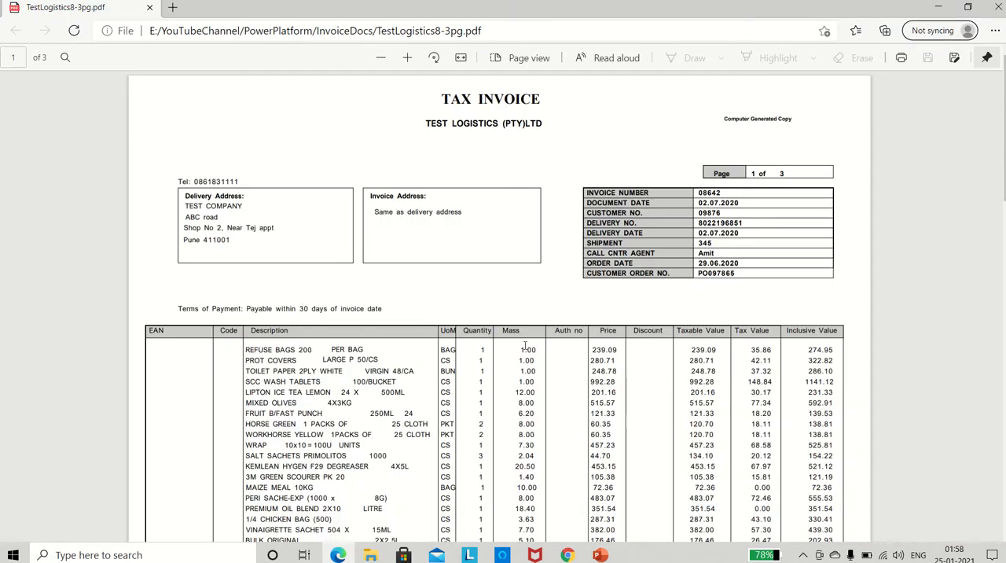
Look through all three pages of the TestLogistics8-3pg PDF and return to its first page.
scroll(525, 346, down, 20)
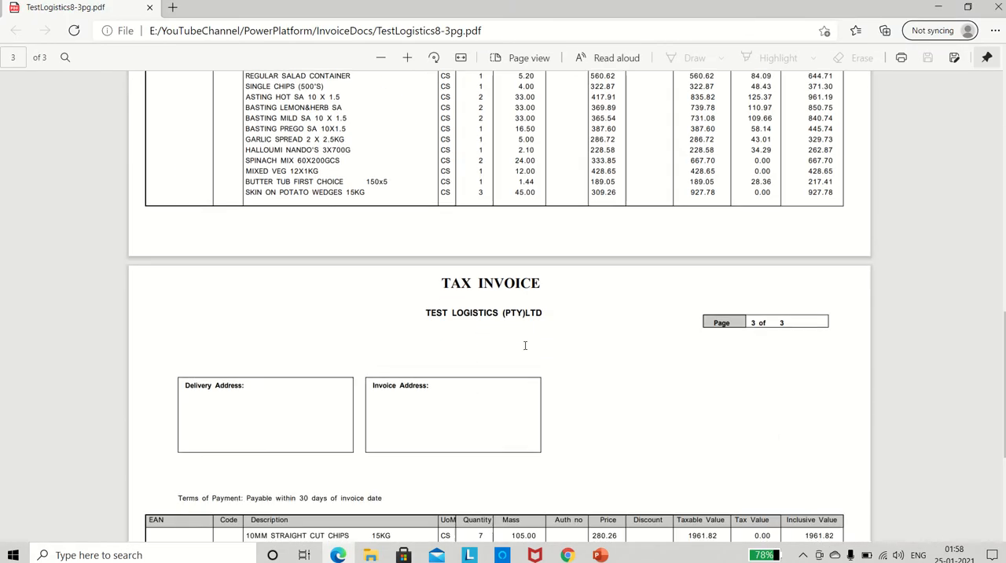
scroll(525, 346, down, 3)
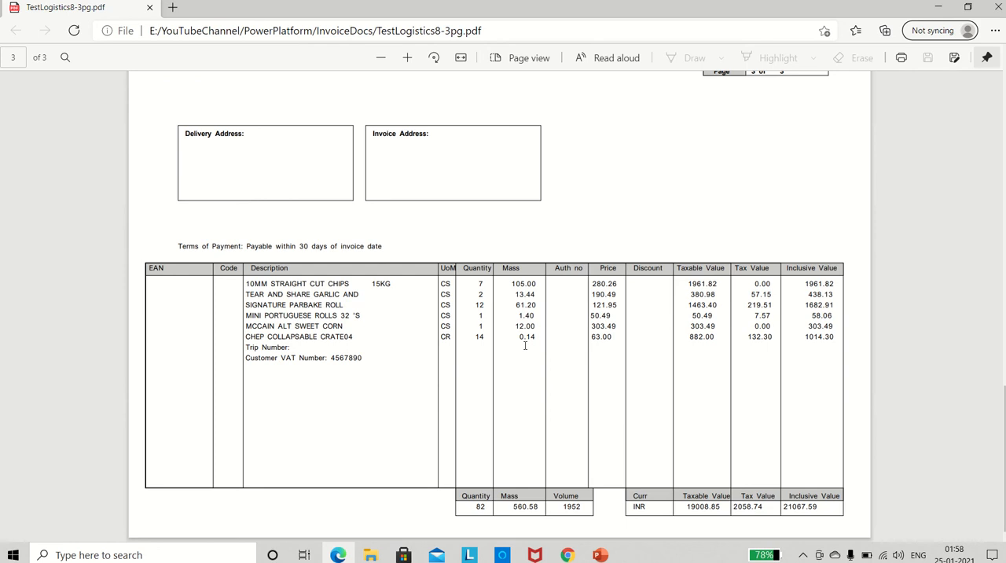
scroll(633, 267, up, 13)
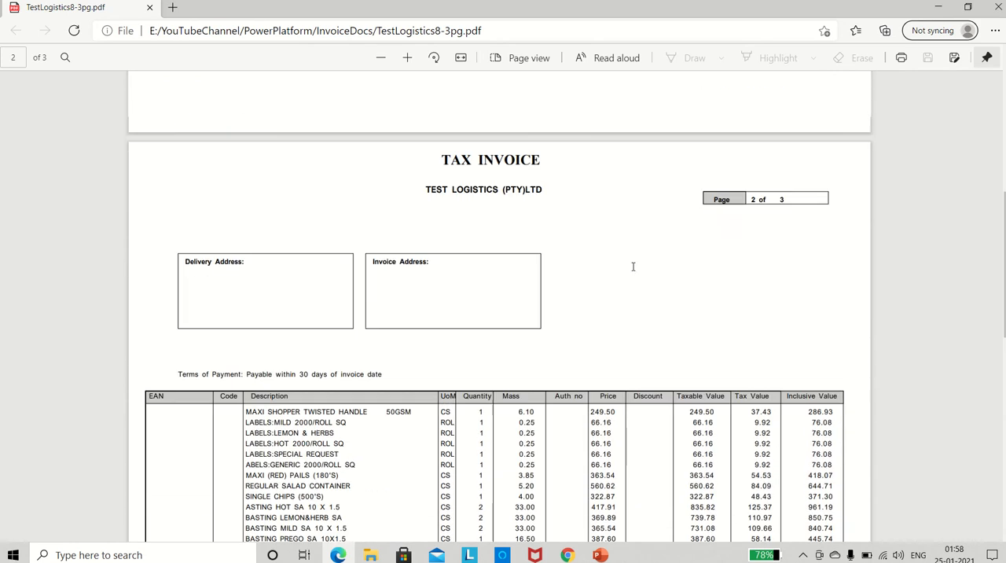
scroll(633, 268, up, 5)
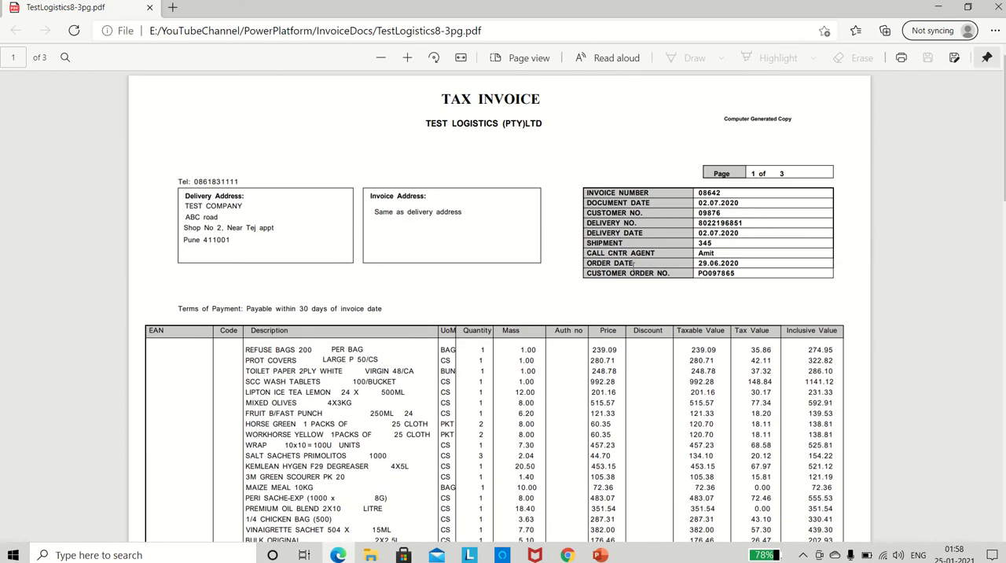
Compare the vendor name, invoice number, date, total and payment terms extracted in the app with the TestLogistics8-3pg PDF.
key(alt+Tab)
key(alt+Tab)
key(alt+Tab)
key(alt+Tab)
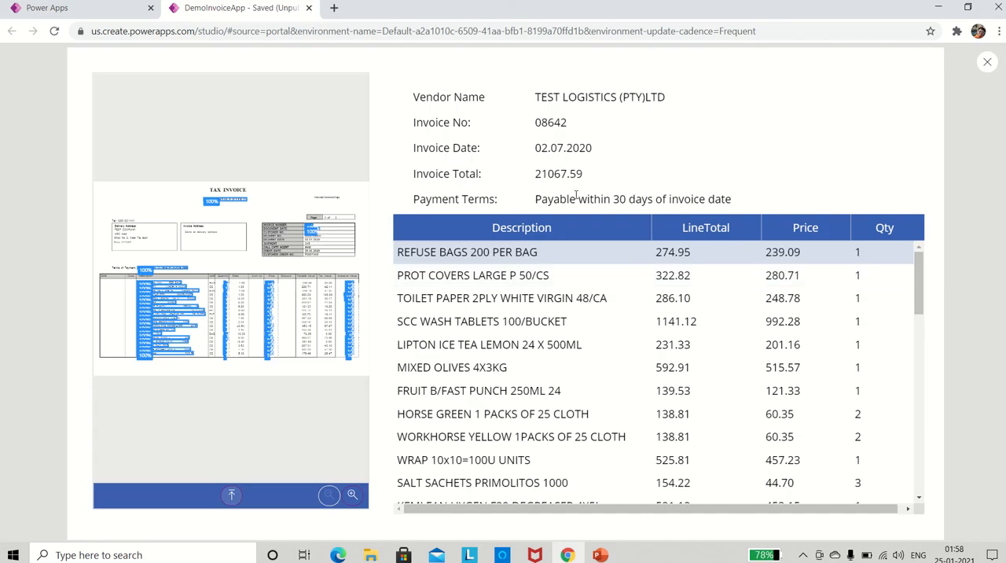
key(alt+Tab)
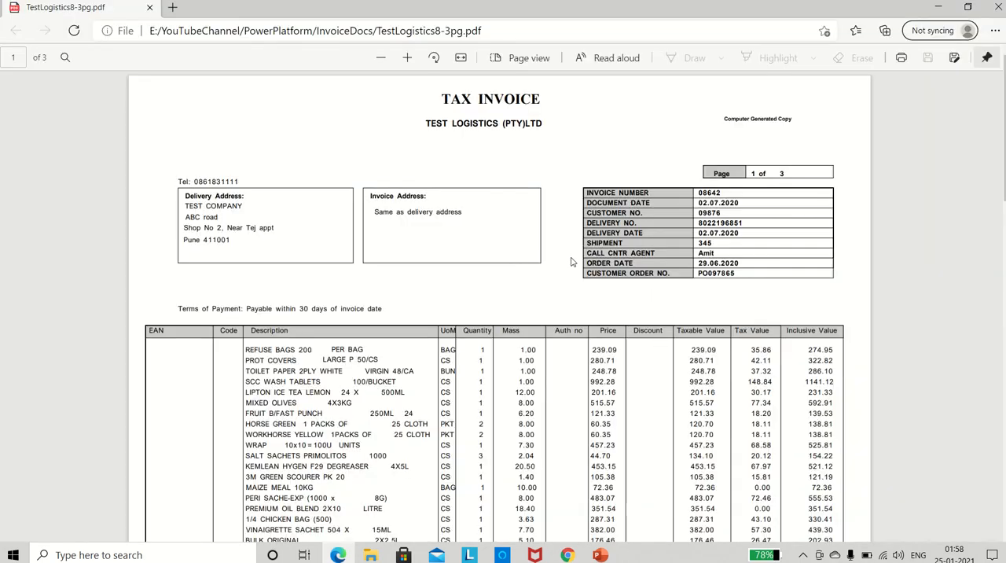
key(alt+Tab)
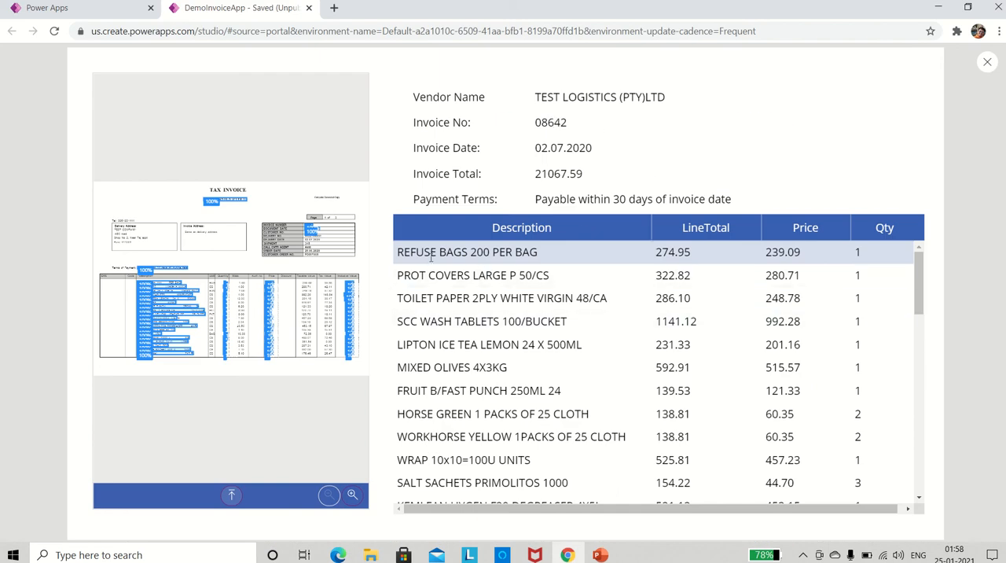
Compare page one's first line item, REFUSE BAGS 200 PER BAG, in the PDF with the first row of the app's data table.
key(alt+Tab)
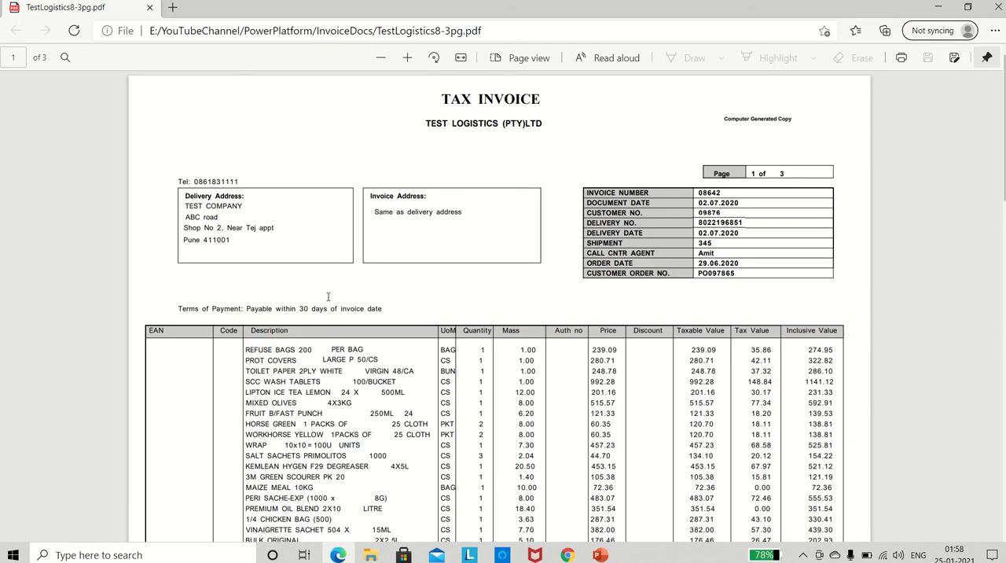
double_click(257, 349)
key(alt+Tab)
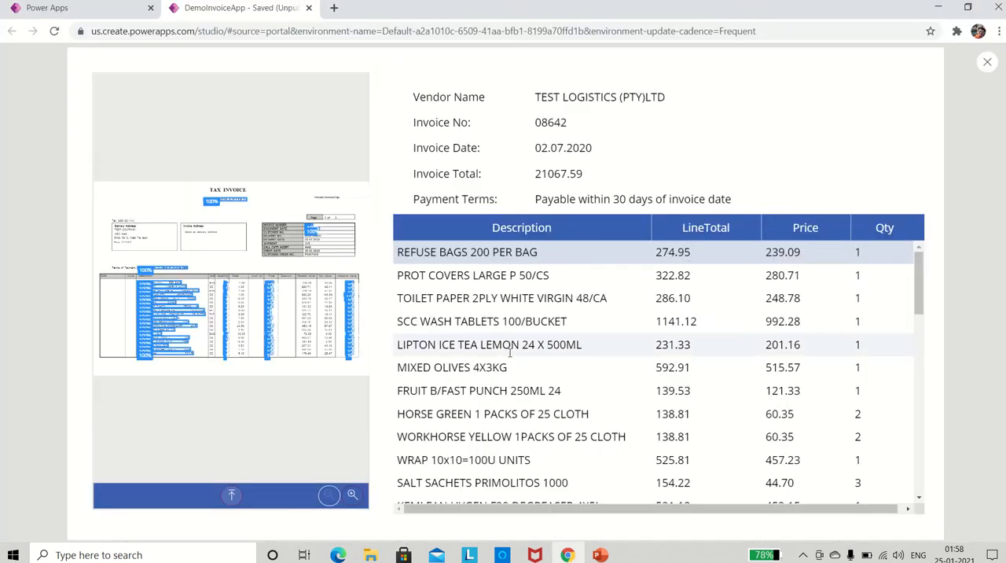
Find page one's last line item, BULK ORIGINAL 2X2.5L, in the PDF and select its matching row in the app's data table.
key(alt+Tab)
scroll(276, 399, down, 2)
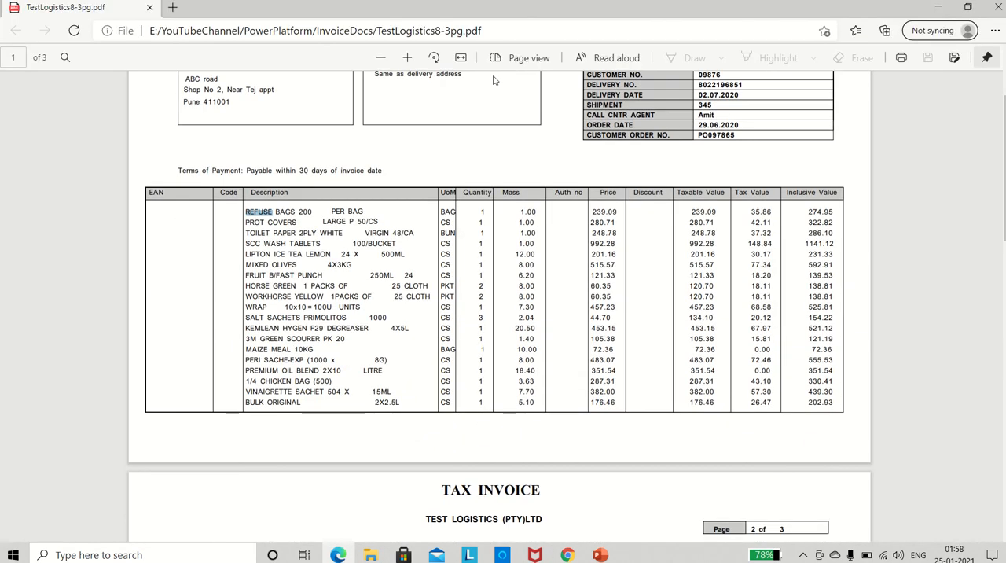
mouse_move(446, 22)
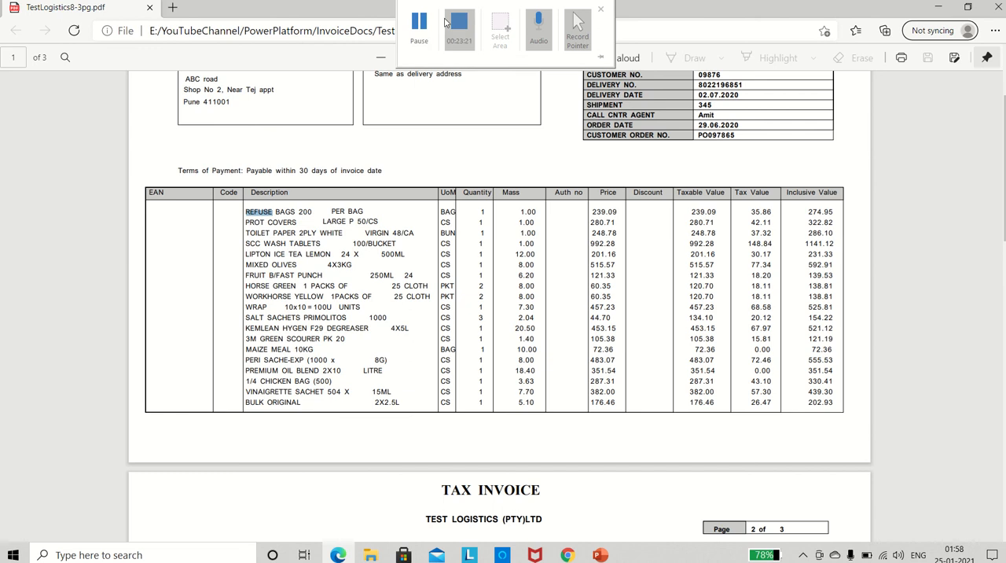
click(371, 245)
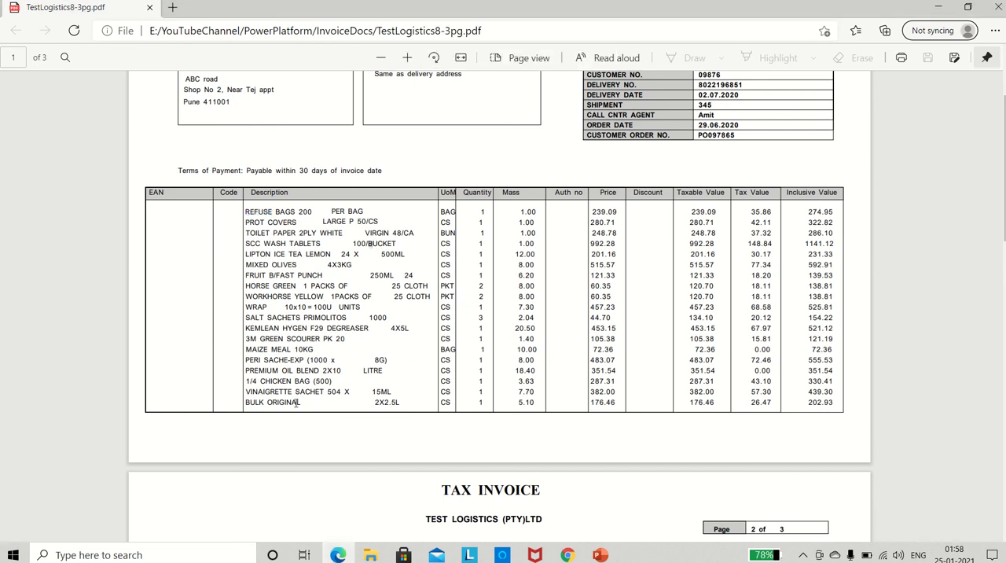
drag(303, 402, 249, 401)
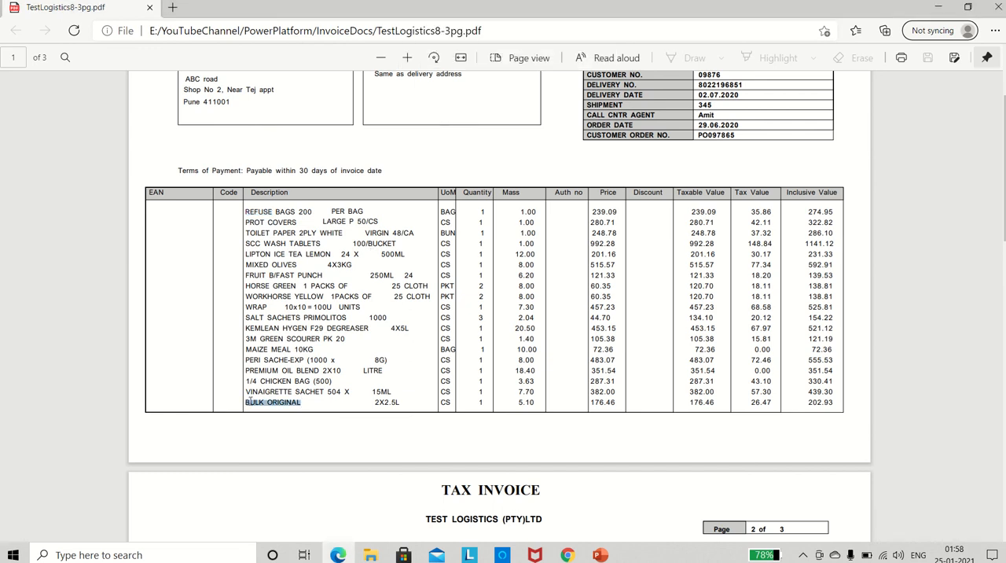
click(343, 359)
key(alt+Tab)
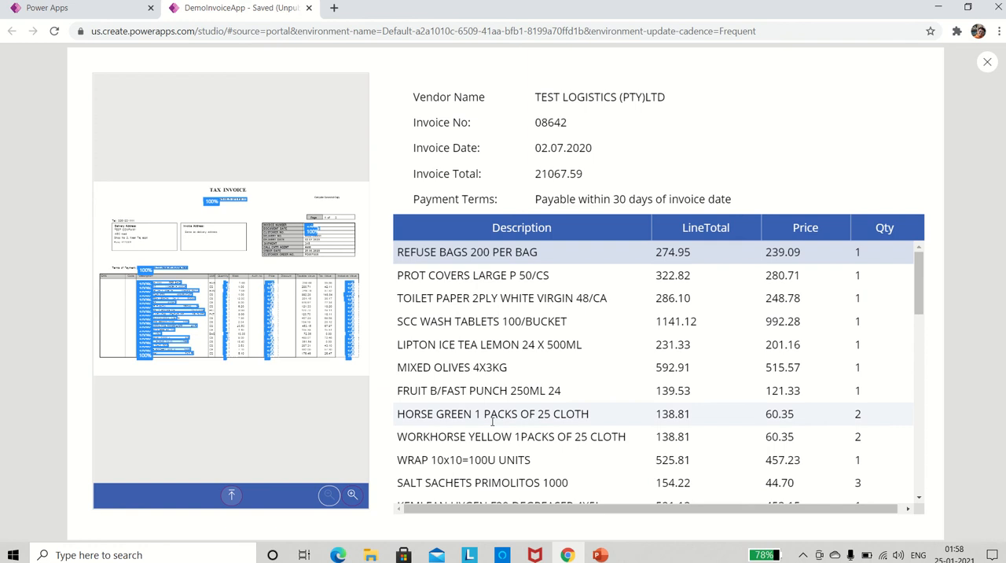
scroll(493, 421, down, 3)
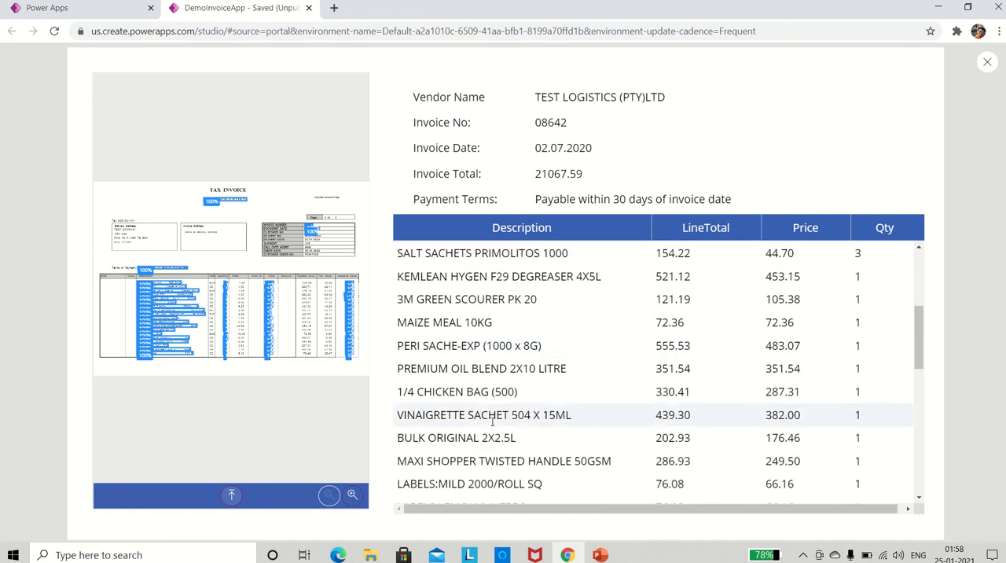
click(460, 441)
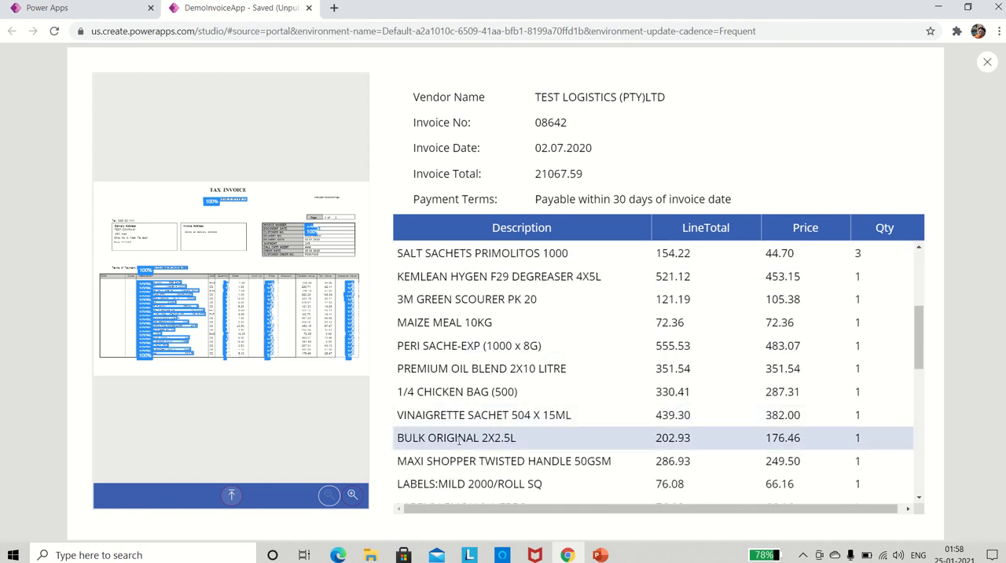
Check that page two's first line item, MAXI SHOPPER TWISTED HANDLE 50GSM, directly follows the page one items in the app's data table.
key(alt+Tab)
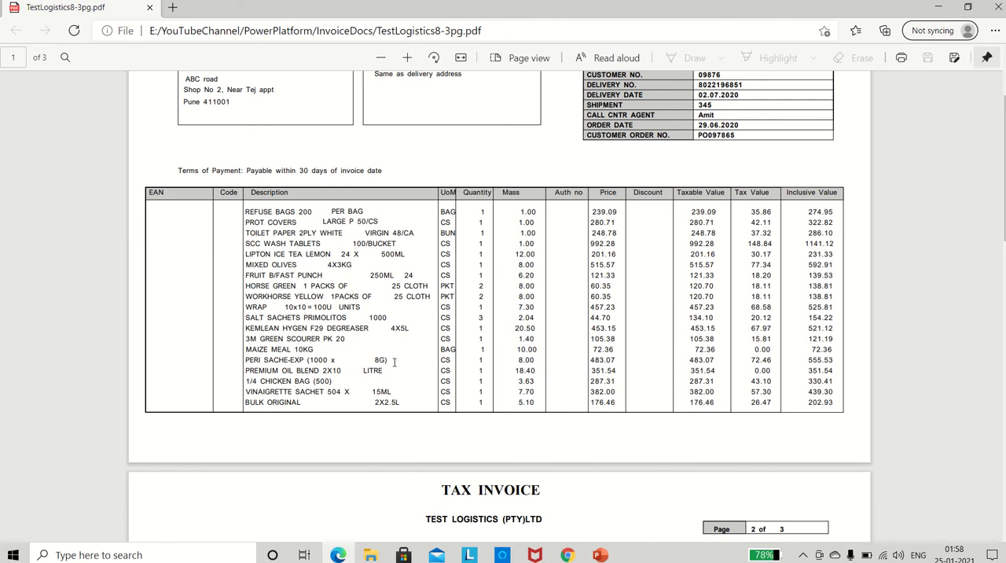
scroll(394, 362, down, 3)
scroll(395, 362, down, 3)
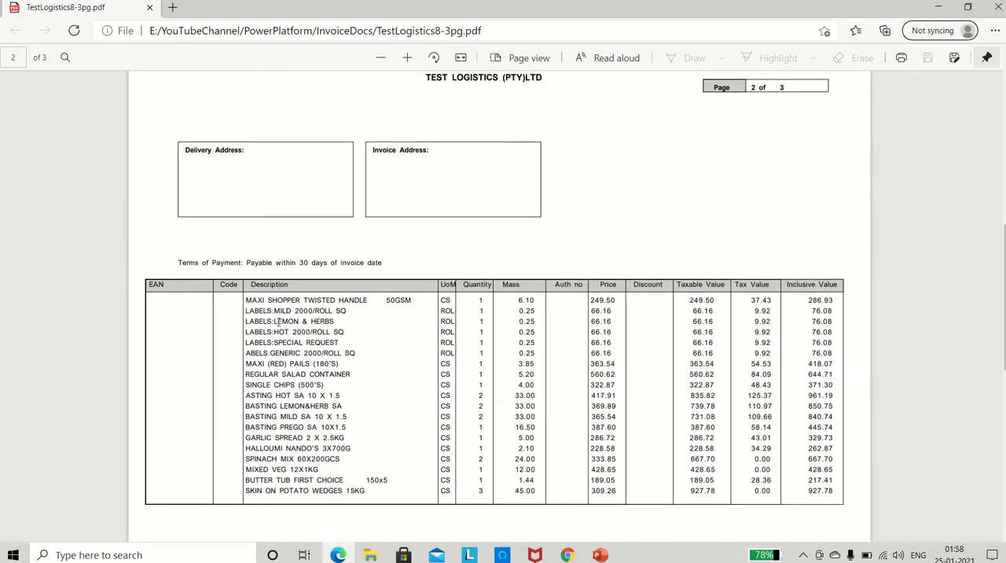
double_click(255, 304)
key(alt+Tab)
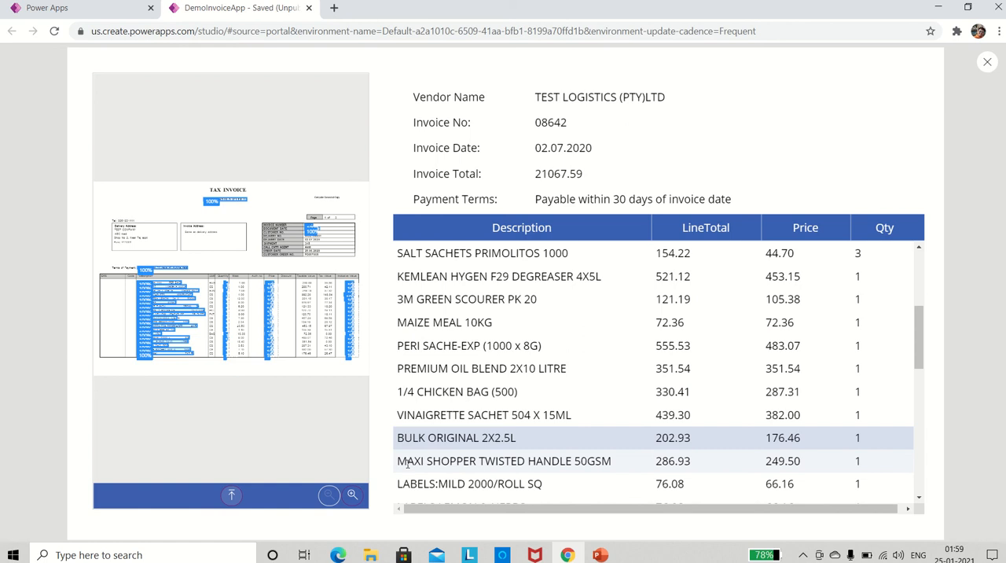
click(407, 464)
scroll(510, 442, down, 1)
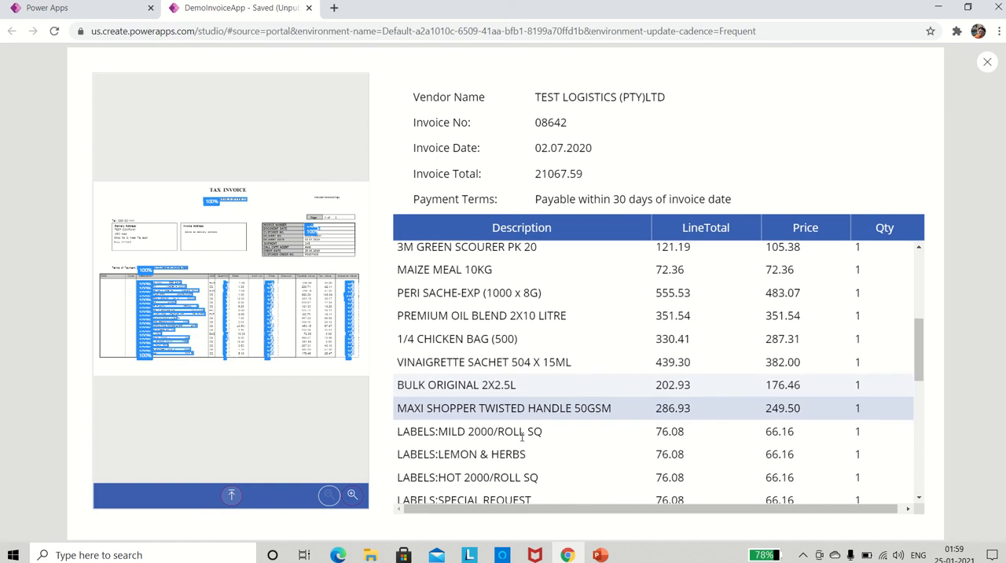
Find page two's last line item, SKIN ON POTATO WEDGES 15KG, in the PDF and select its matching row in the app's data table.
key(alt+Tab)
scroll(401, 362, down, 1)
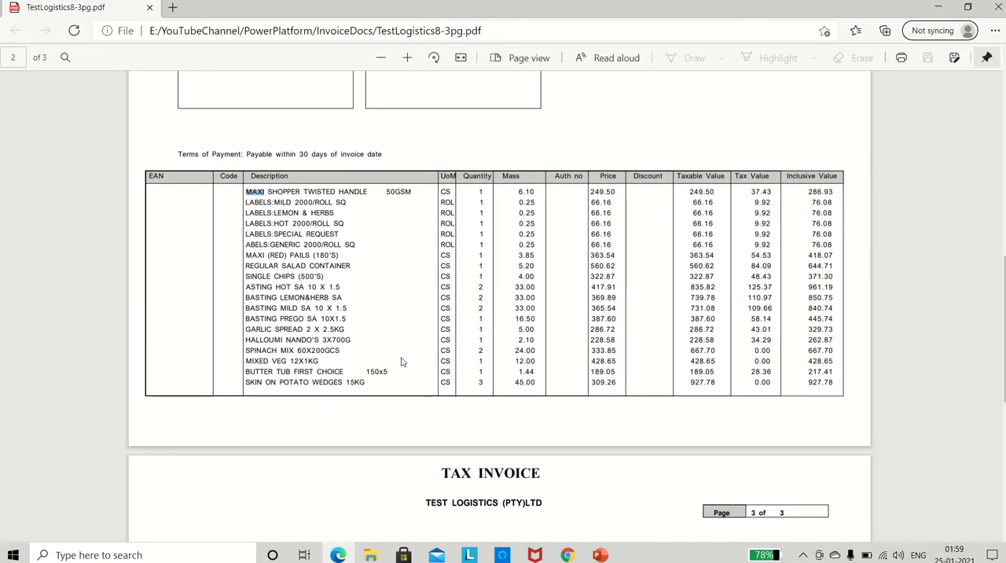
double_click(254, 382)
key(alt+Tab)
scroll(476, 405, down, 1)
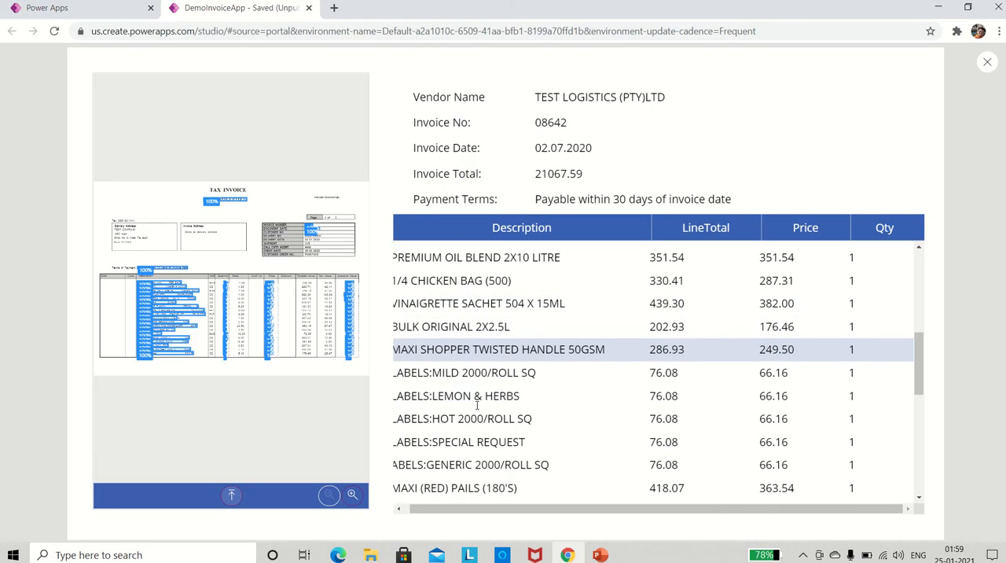
scroll(477, 404, down, 2)
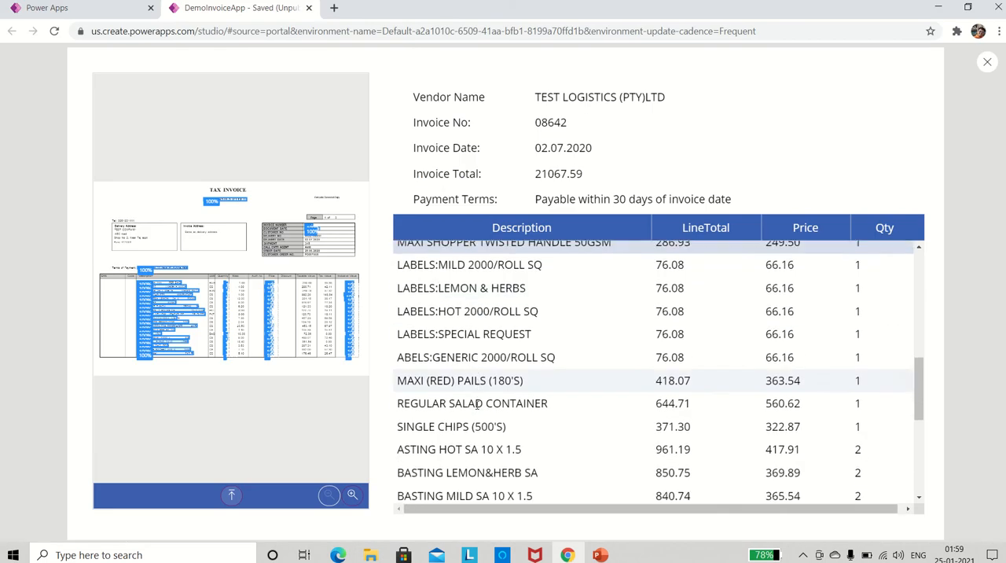
scroll(476, 405, down, 1)
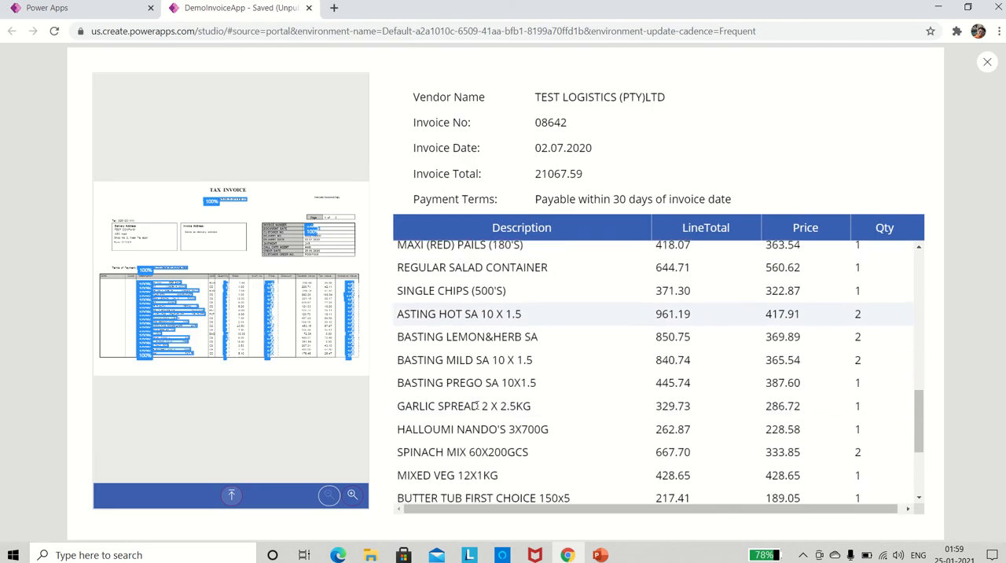
scroll(476, 404, down, 1)
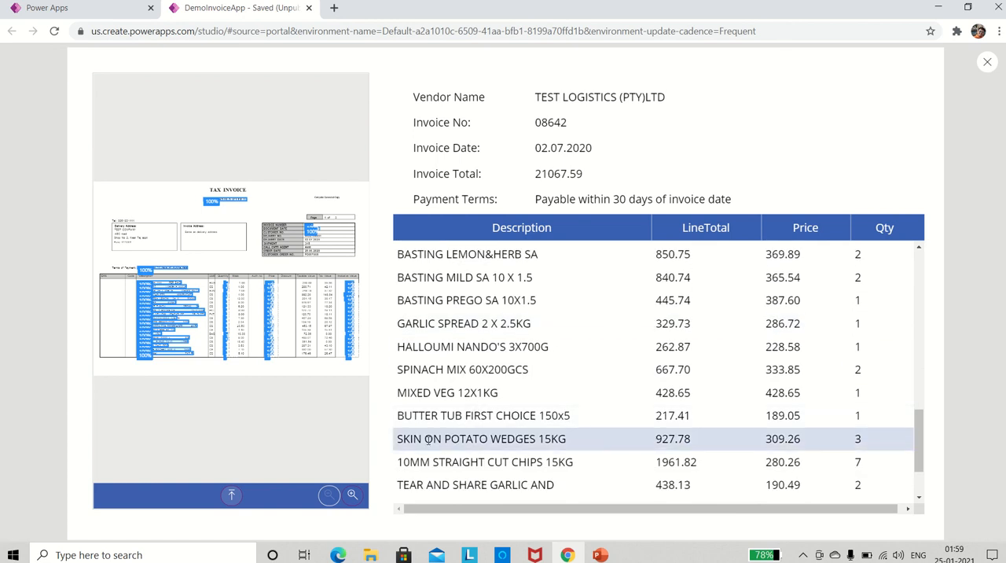
Check that page three's first line item, 10MM STRAIGHT CUT CHIPS 15KG, follows the page two items in the app's data table.
key(alt+Tab)
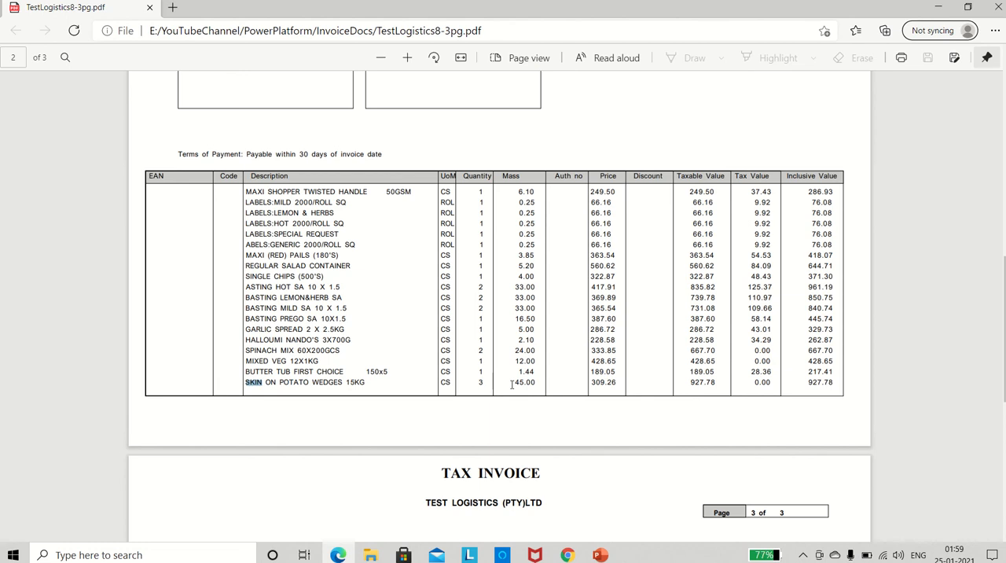
scroll(388, 380, down, 5)
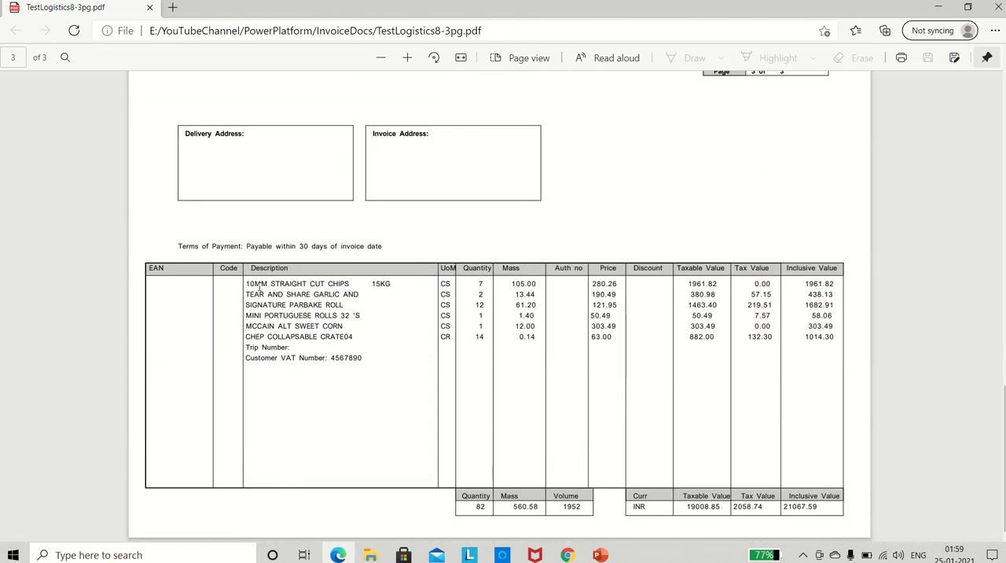
double_click(256, 284)
key(alt+Tab)
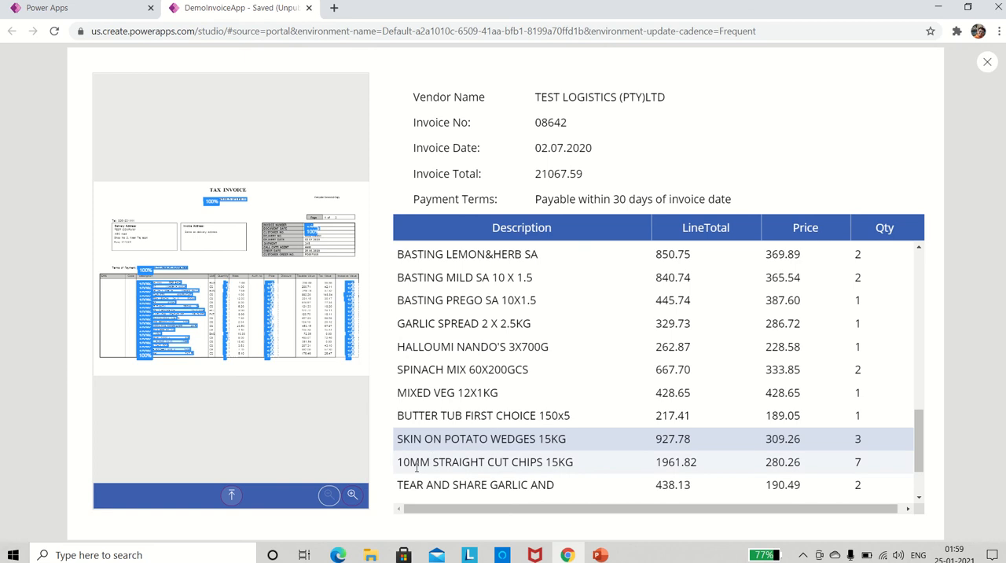
click(417, 463)
Compare the invoice's final line item, CHEP COLLAPSABLE CRATE04, and its line total in the app's data table with page three of the PDF.
key(alt+Tab)
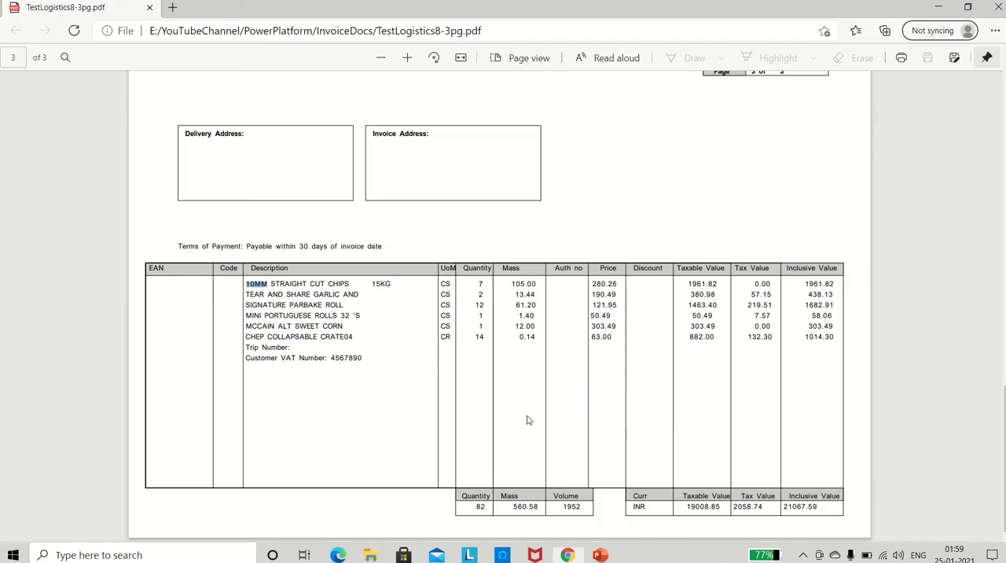
double_click(256, 337)
key(alt+Tab)
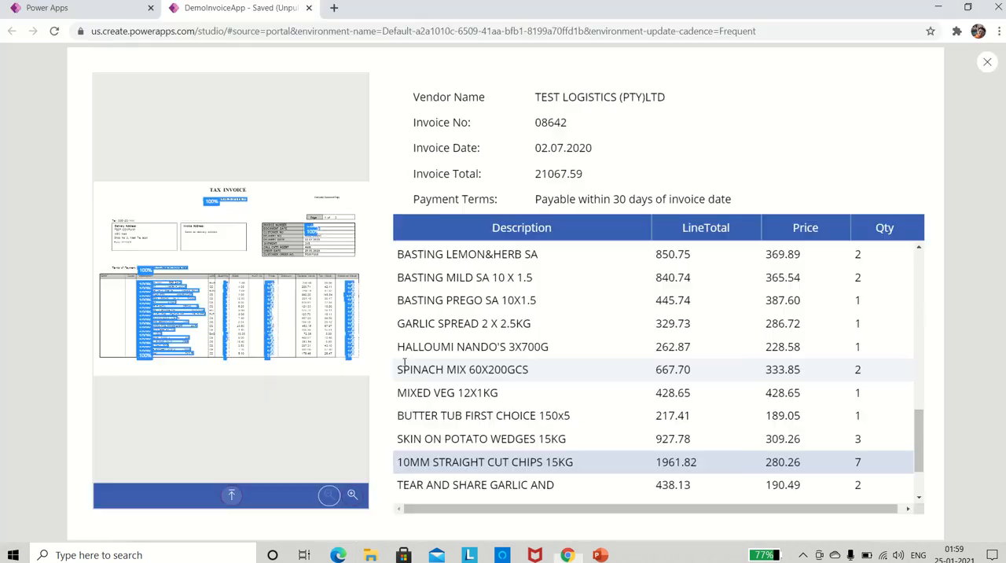
scroll(477, 411, down, 3)
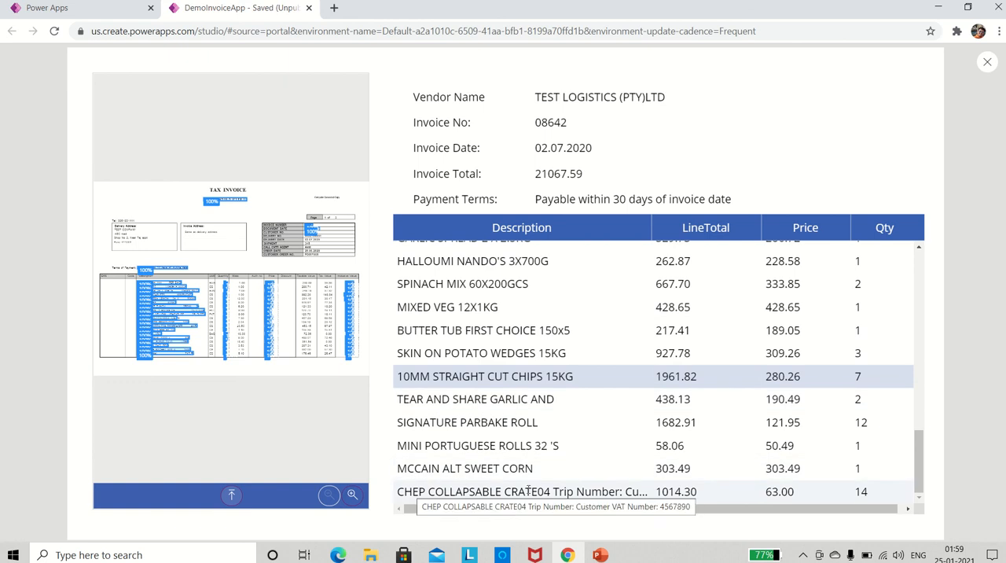
key(alt+Tab)
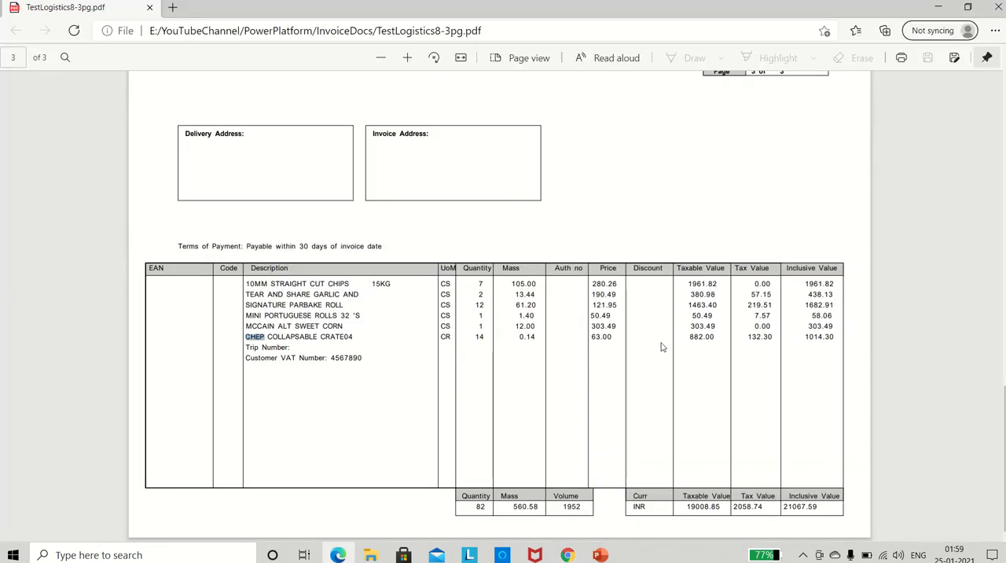
drag(804, 339, 838, 339)
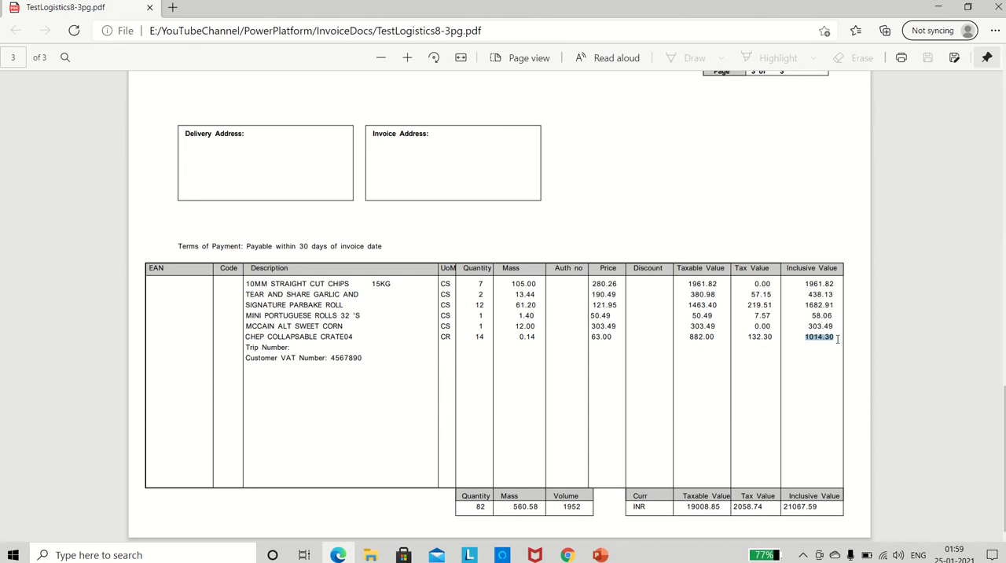
key(alt+Tab)
Review the extracted rows from all three pages in the data table, then close the app preview.
scroll(785, 445, up, 5)
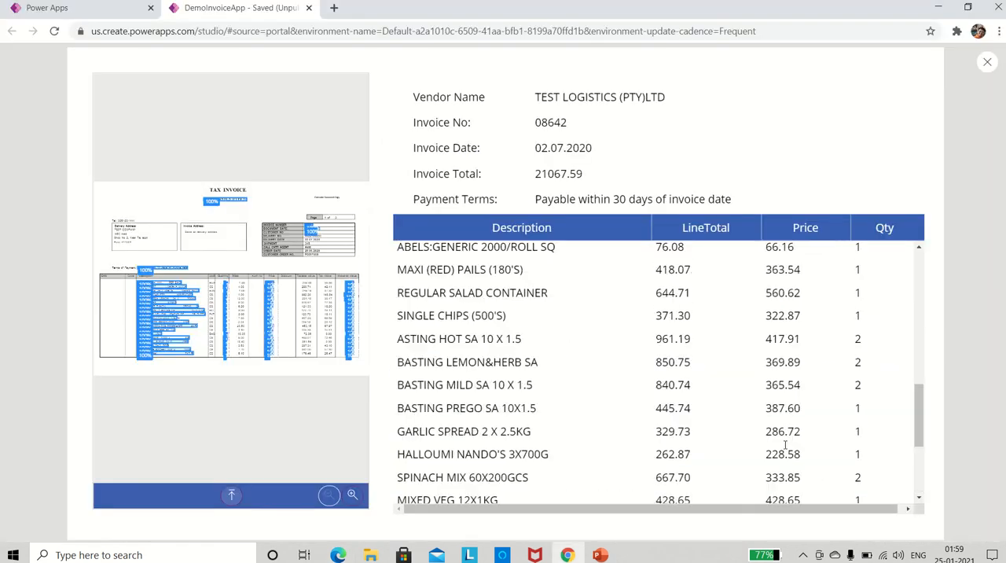
scroll(785, 445, up, 5)
scroll(785, 445, down, 10)
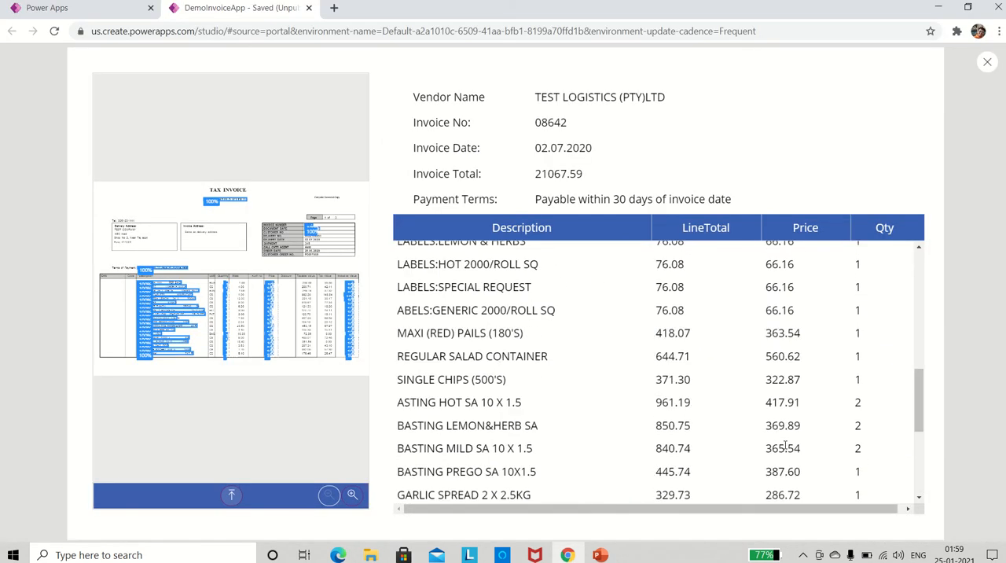
scroll(784, 445, down, 2)
scroll(784, 445, up, 8)
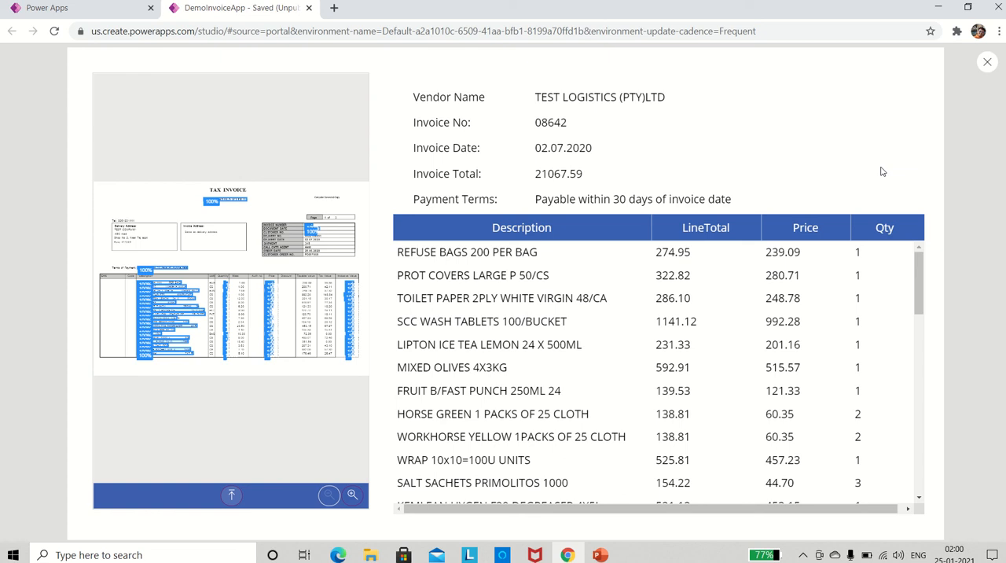
click(988, 63)
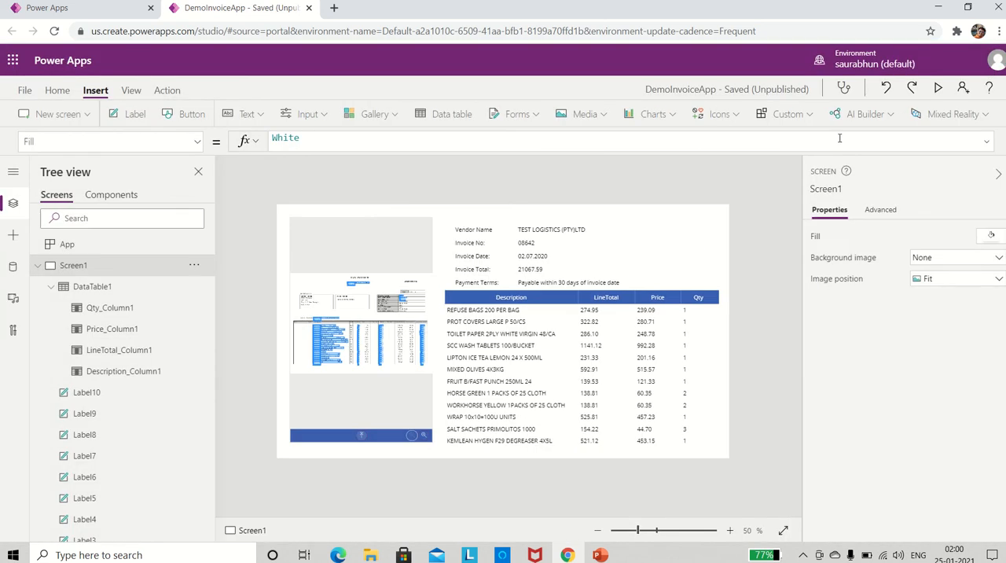